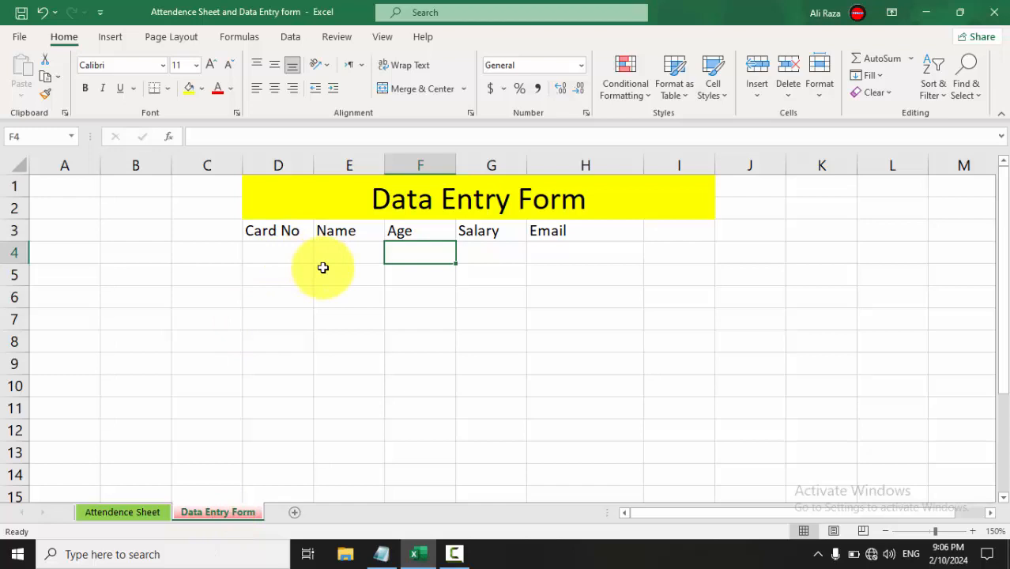
Go to the Attendence Sheet worksheet and select cell B3 for the first header.
{"action": "left_click", "coordinate": [131, 514]}
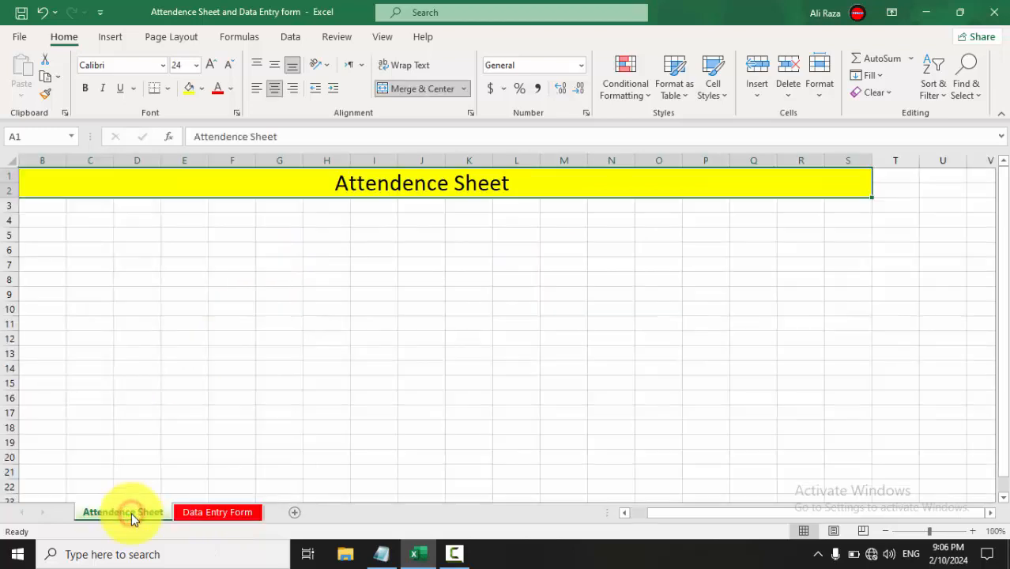
{"action": "left_click", "coordinate": [54, 206]}
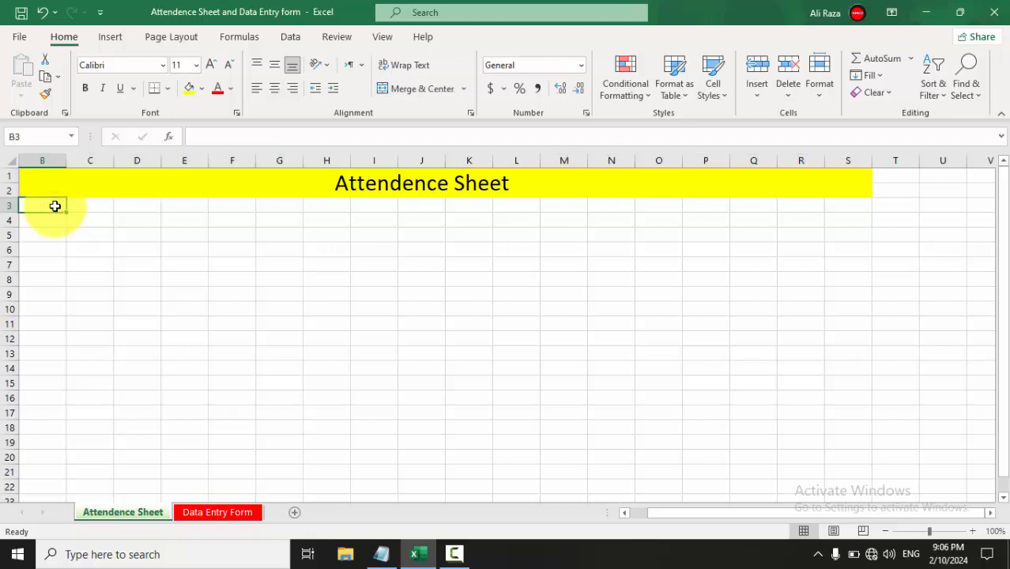
Enter the 'Roll No' header in B3, correcting the misspelt first attempt.
{"action": "type", "text": "Rool No"}
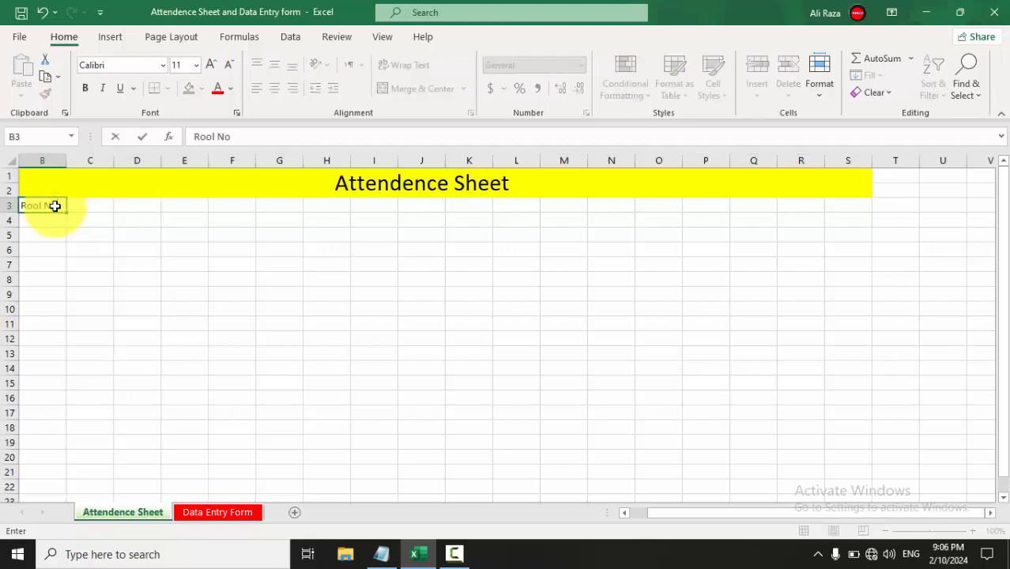
{"action": "key", "text": "Tab"}
{"action": "left_click", "coordinate": [55, 205]}
{"action": "type", "text": "Ro"}
{"action": "key", "text": "Tab"}
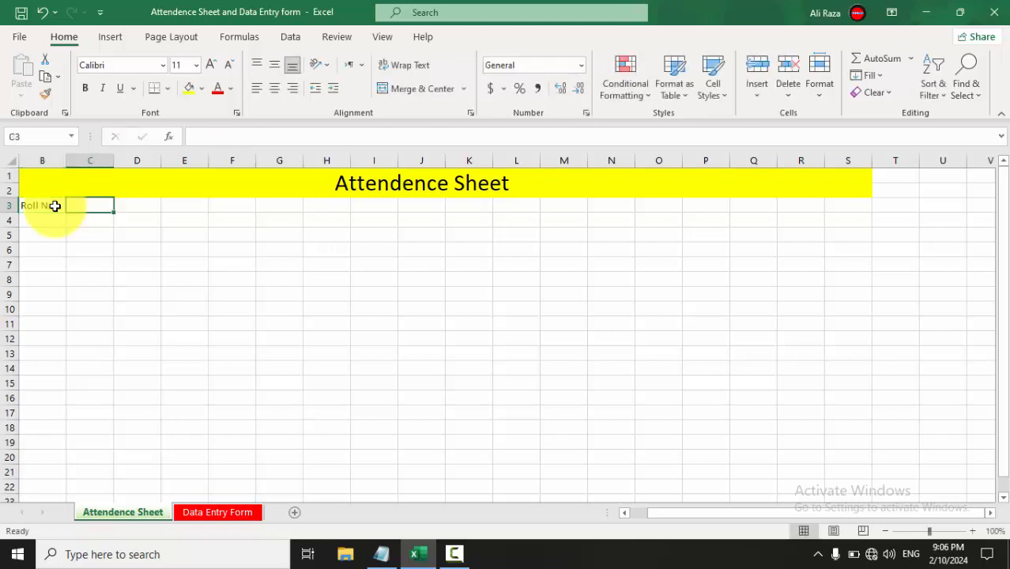
Enter day headers 1 over Mon in C3:C4 and 2 over Tue in D3:D4.
{"action": "type", "text": "1"}
{"action": "key", "text": "Return"}
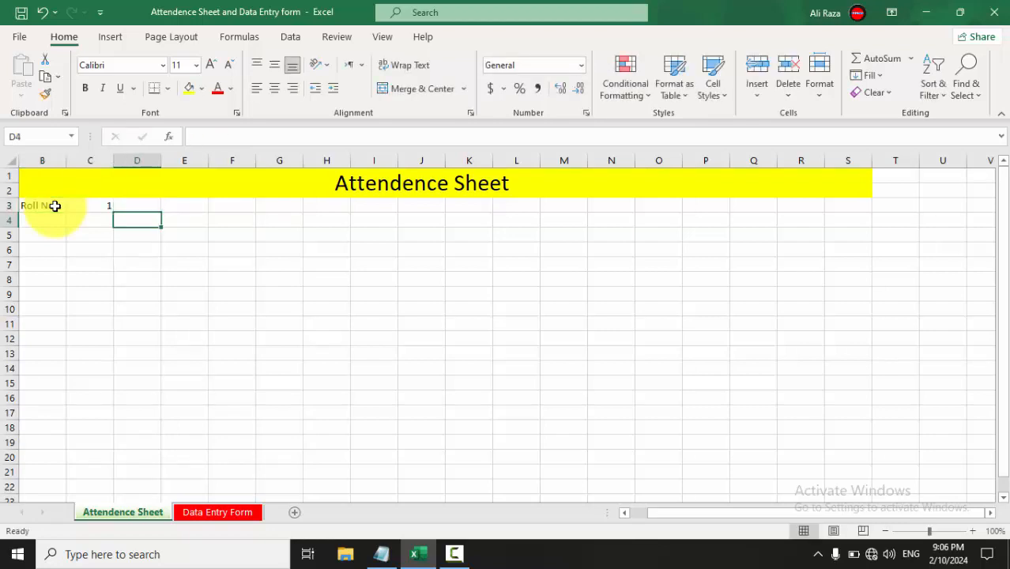
{"action": "type", "text": "Mon"}
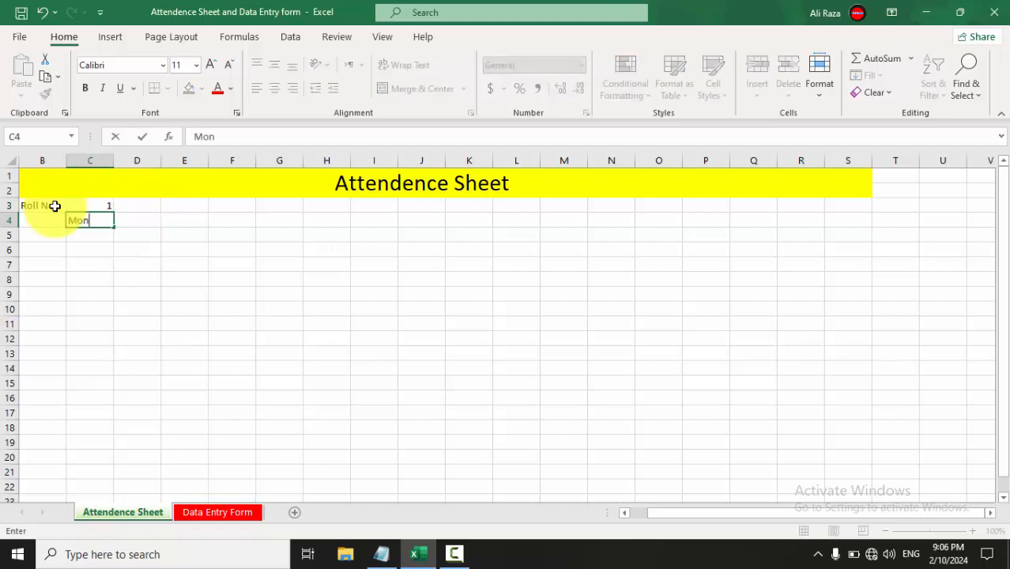
{"action": "key", "text": "Tab"}
{"action": "key", "text": "Up"}
{"action": "type", "text": "2"}
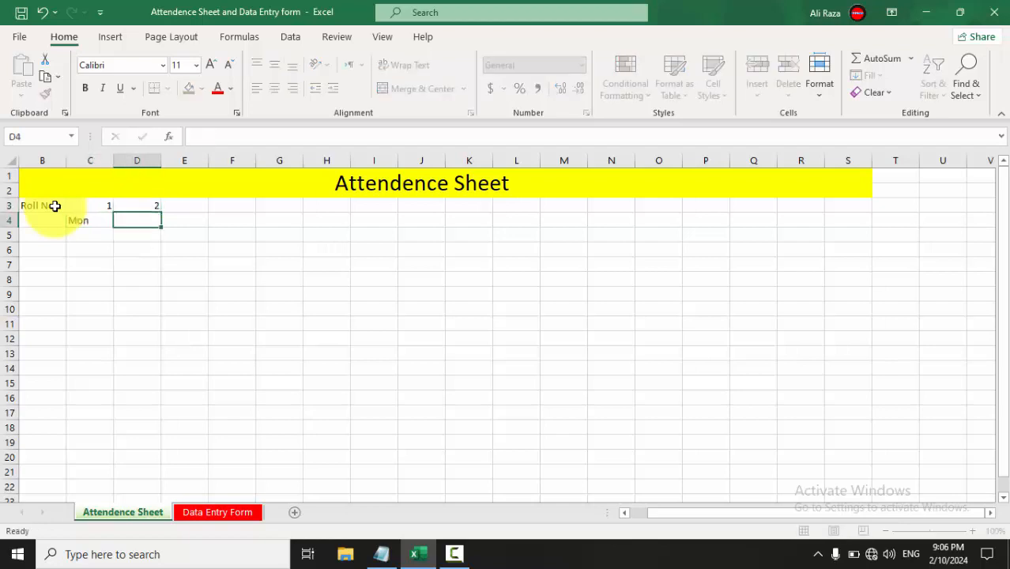
{"action": "key", "text": "Return"}
{"action": "type", "text": "Tue"}
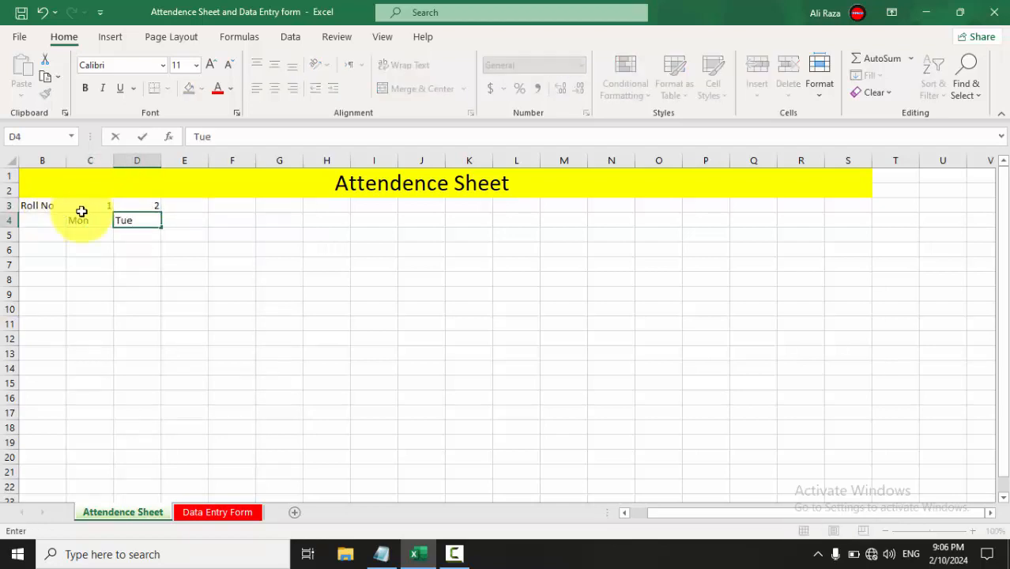
{"action": "left_click", "coordinate": [177, 266]}
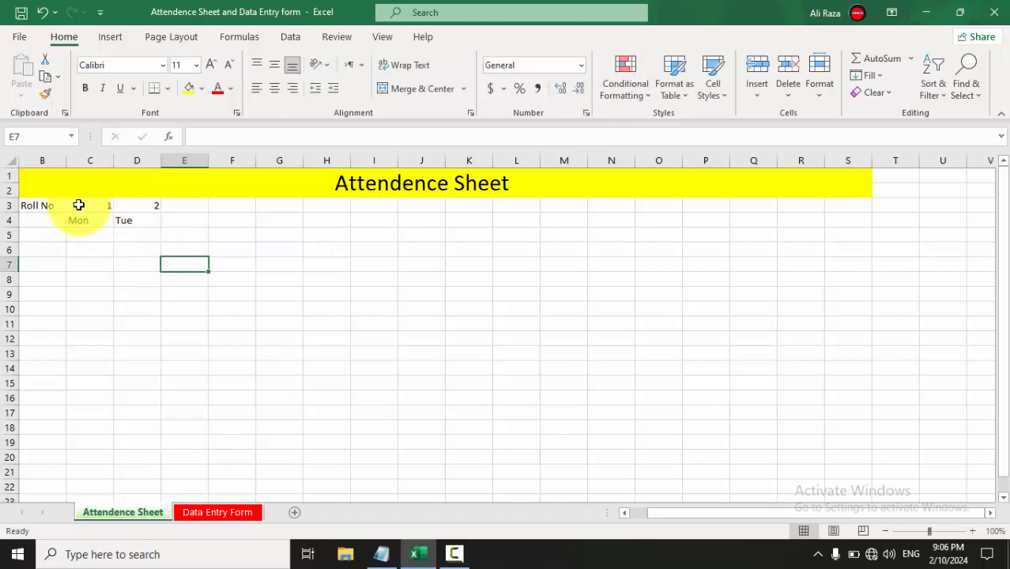
Centre C3:D4 and fill day numbers 1–30 with weekday names across to column AF.
{"action": "left_click_drag", "start_coordinate": [79, 205], "coordinate": [135, 219]}
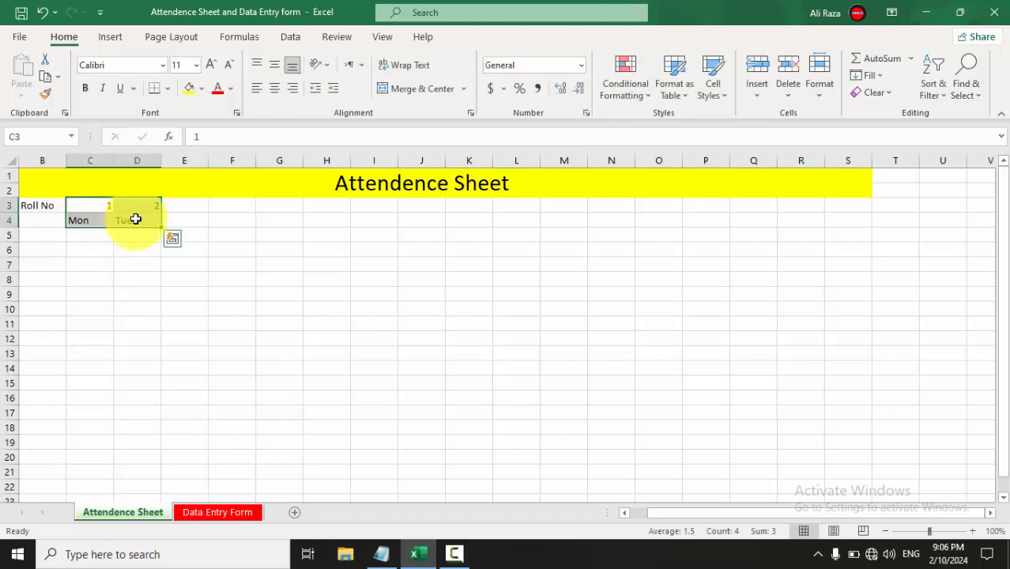
{"action": "left_click", "coordinate": [271, 90]}
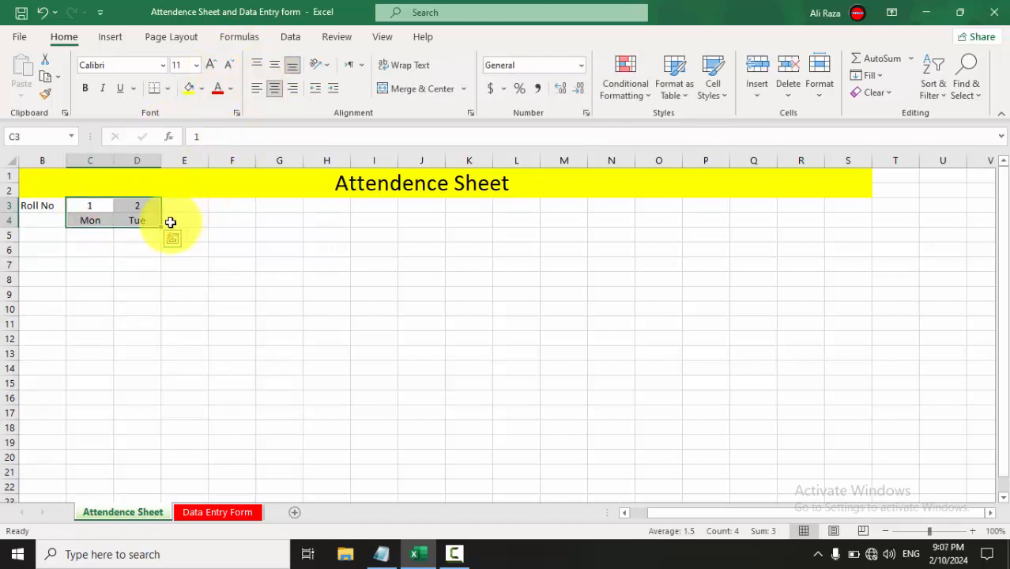
{"action": "left_click_drag", "start_coordinate": [163, 228], "coordinate": [823, 206]}
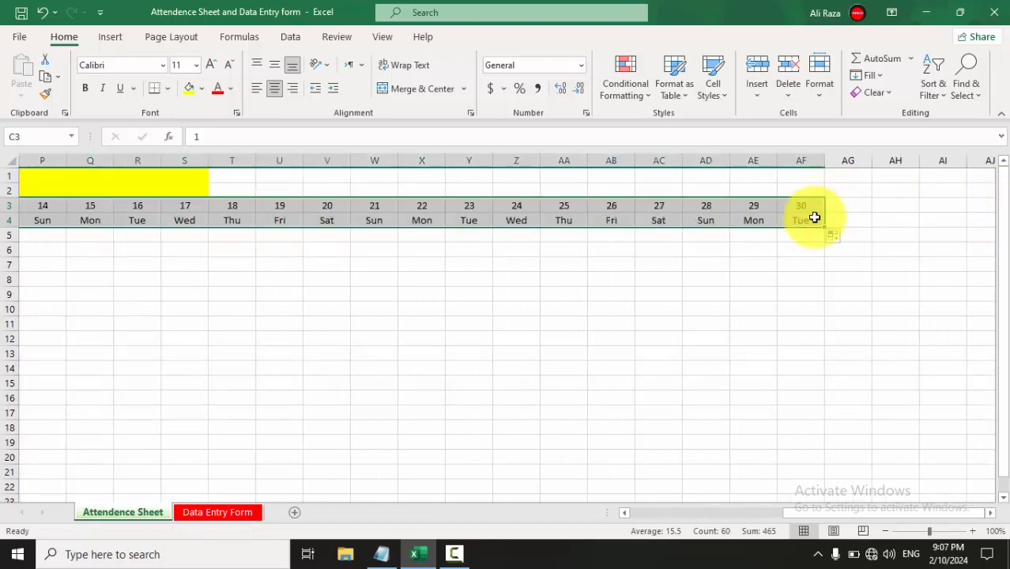
{"action": "scroll", "coordinate": [679, 224], "scroll_direction": "left", "scroll_amount": 3}
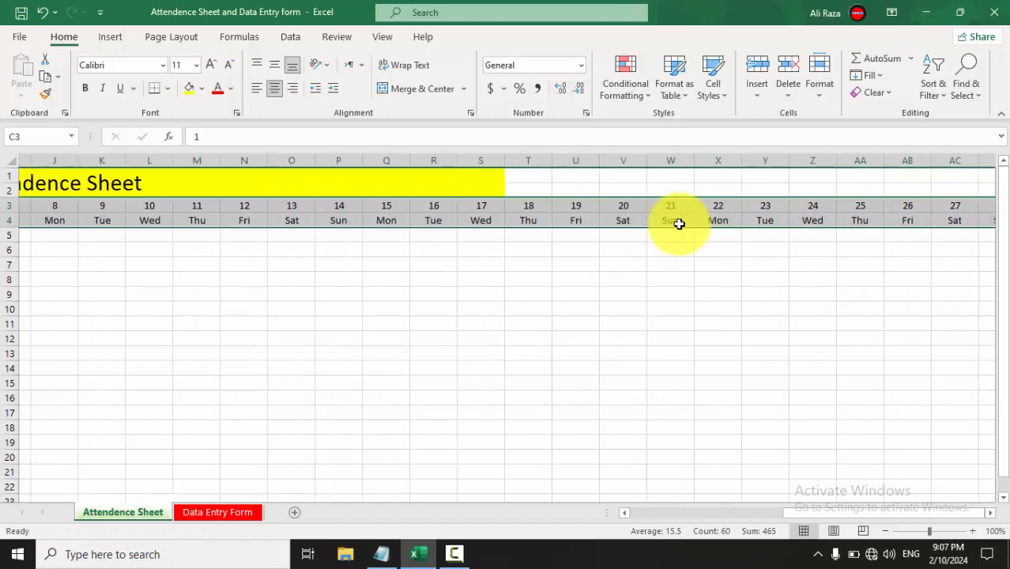
{"action": "scroll", "coordinate": [678, 223], "scroll_direction": "left", "scroll_amount": 5}
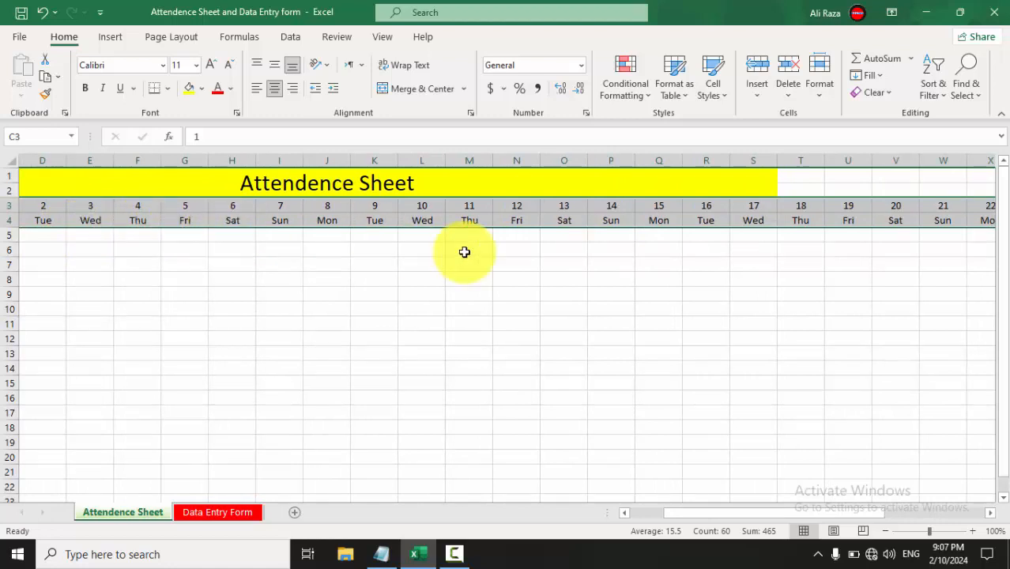
{"action": "scroll", "coordinate": [463, 252], "scroll_direction": "right", "scroll_amount": 4}
{"action": "scroll", "coordinate": [464, 252], "scroll_direction": "right", "scroll_amount": 2}
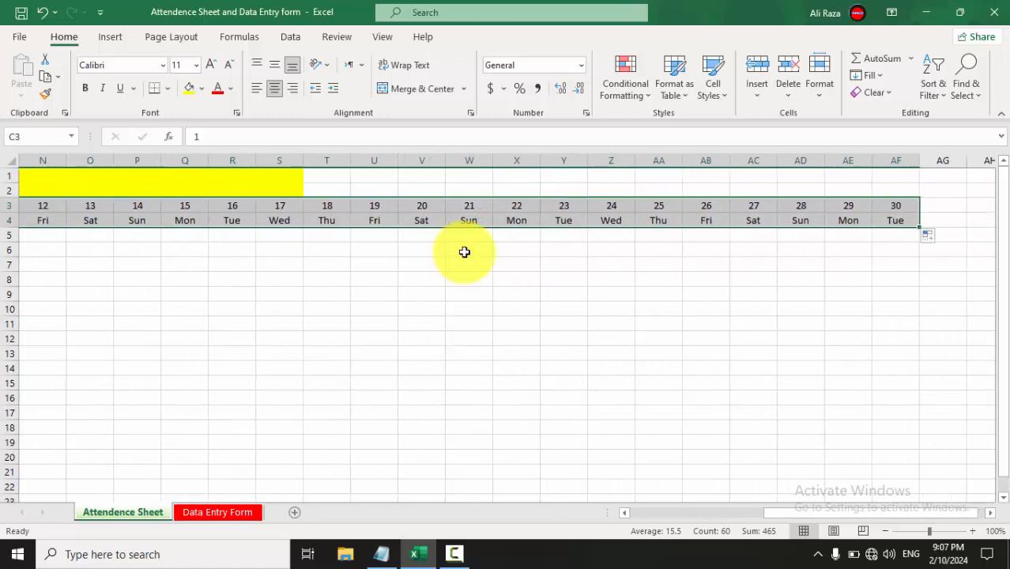
{"action": "left_click", "coordinate": [883, 278]}
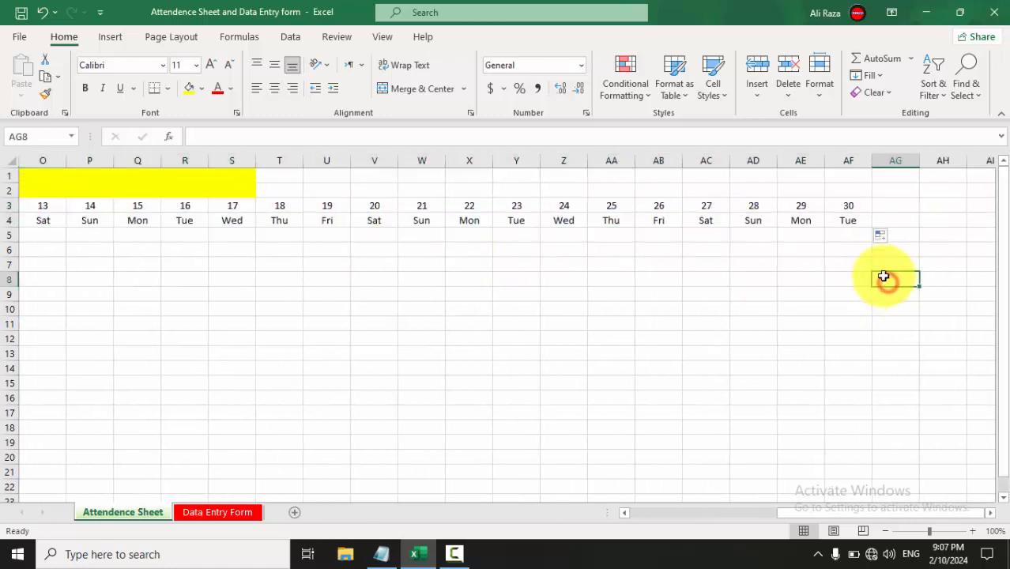
{"action": "left_click", "coordinate": [845, 161]}
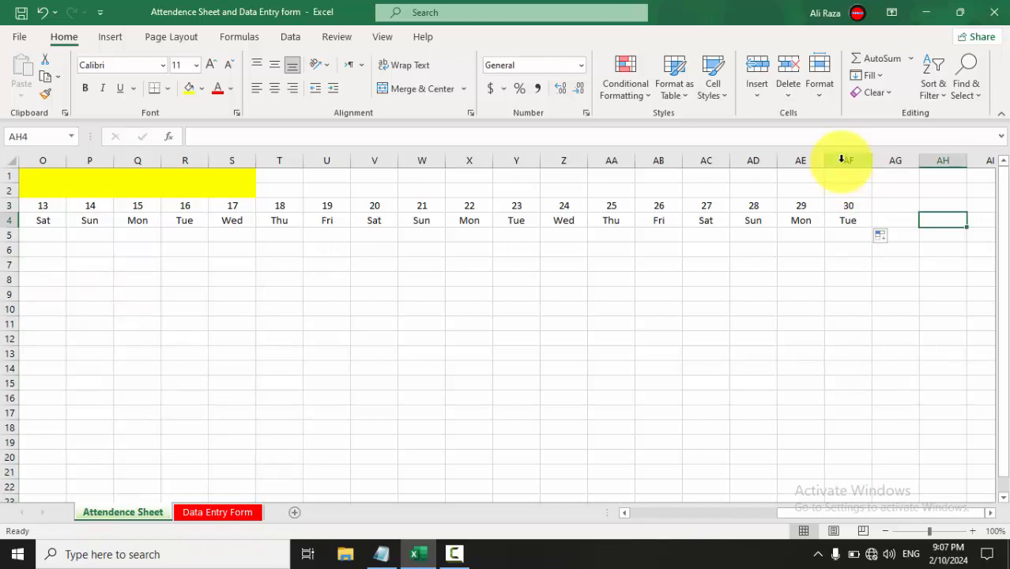
Set day columns C through AF to width 4 so all 30 days fit on screen.
{"action": "left_click_drag", "start_coordinate": [842, 161], "coordinate": [120, 181]}
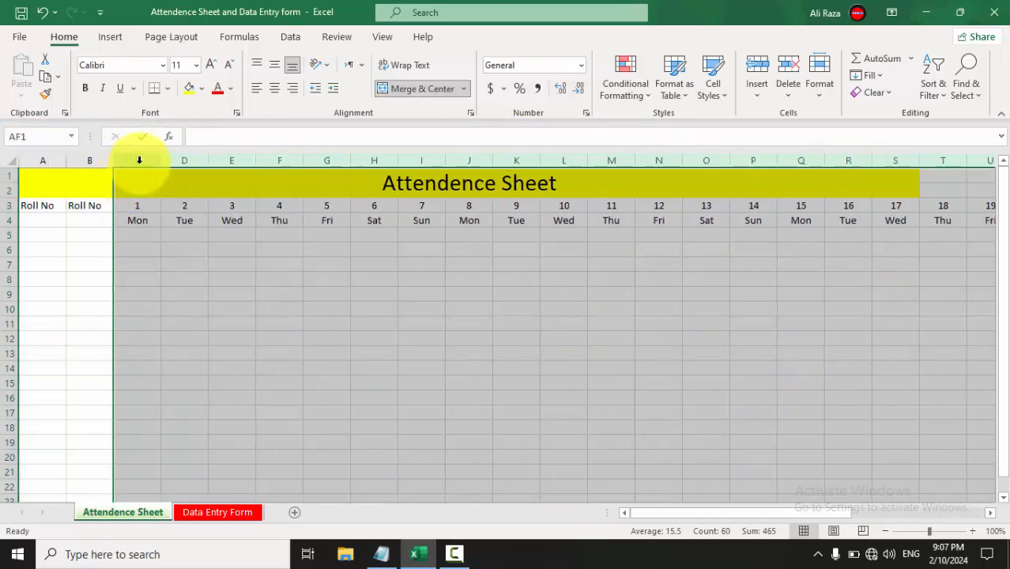
{"action": "right_click", "coordinate": [140, 161]}
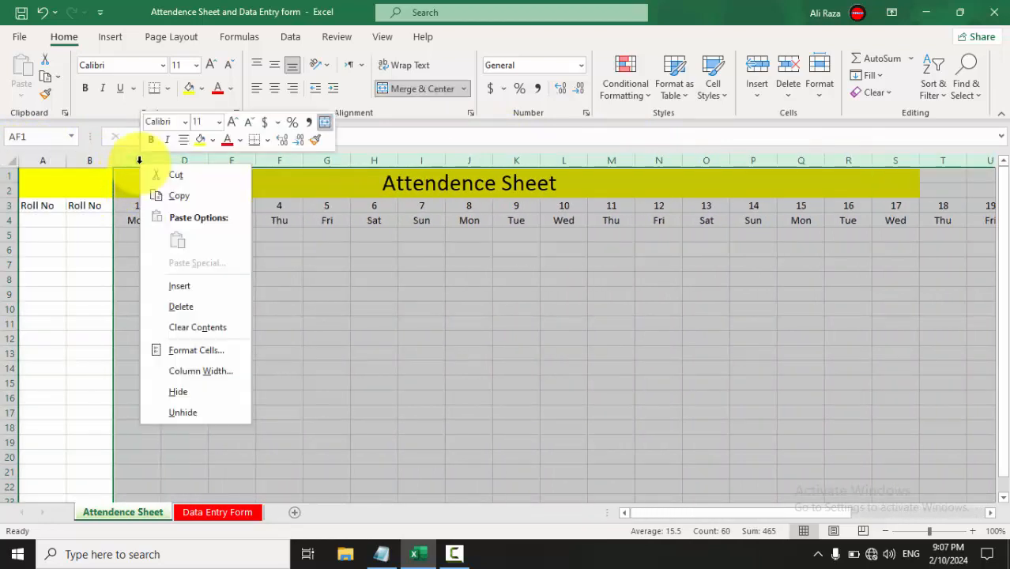
{"action": "left_click", "coordinate": [181, 376]}
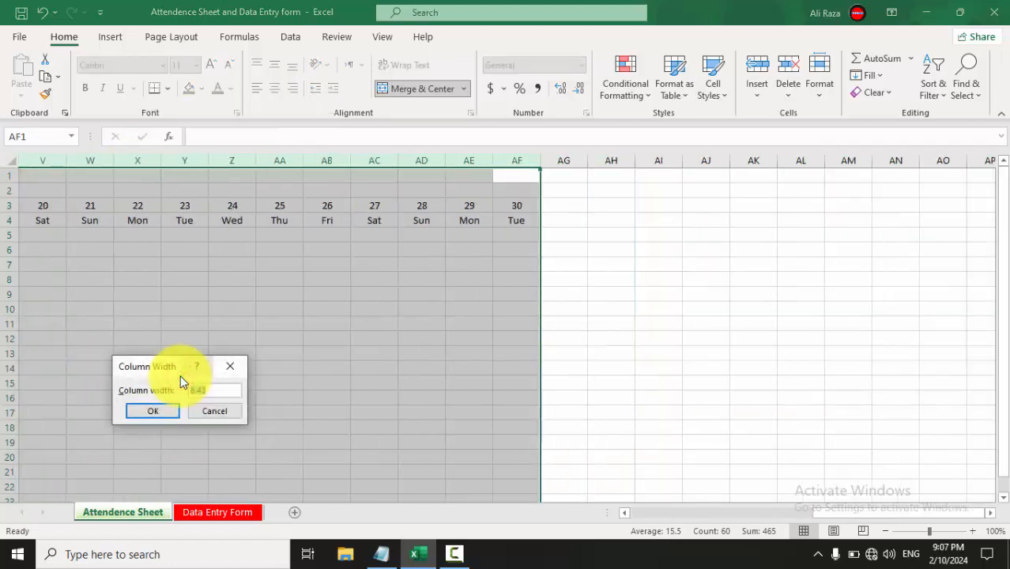
{"action": "key", "text": "Return"}
{"action": "left_click", "coordinate": [358, 292]}
{"action": "scroll", "coordinate": [358, 292], "scroll_direction": "left", "scroll_amount": 8}
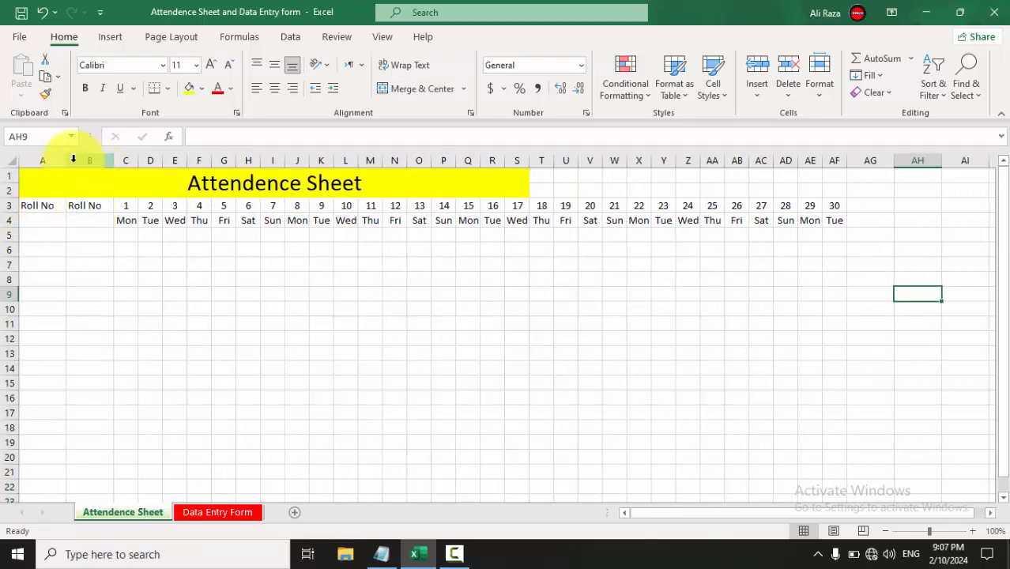
{"action": "left_click", "coordinate": [38, 161]}
Delete the duplicate Roll No column A.
{"action": "right_click", "coordinate": [39, 162]}
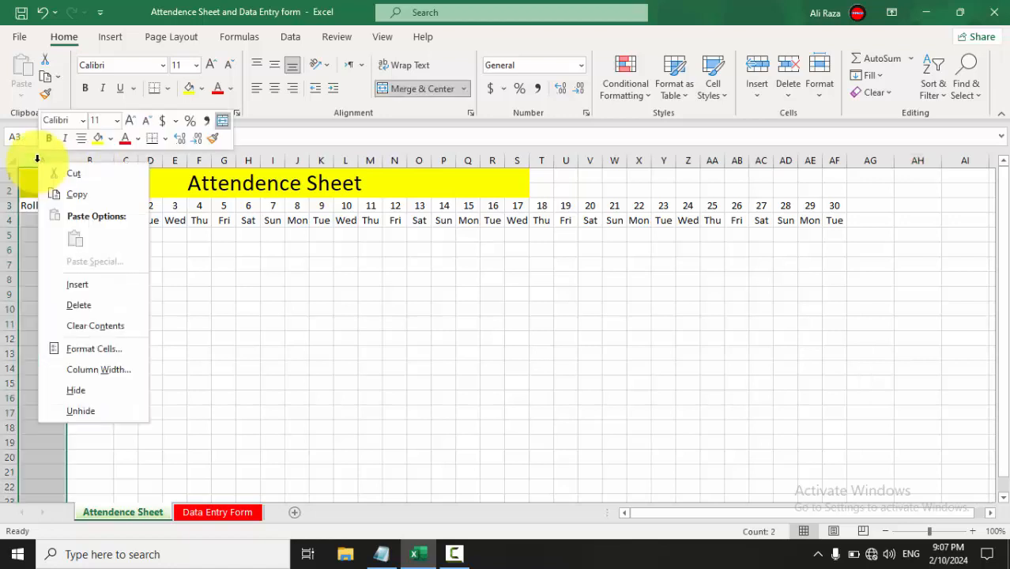
{"action": "left_click", "coordinate": [83, 305]}
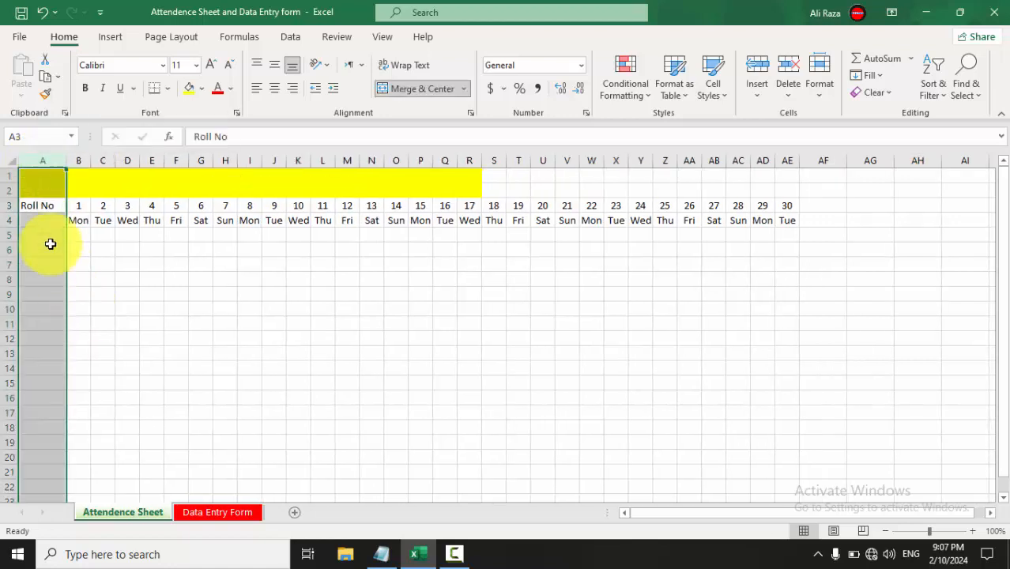
{"action": "left_click", "coordinate": [53, 222]}
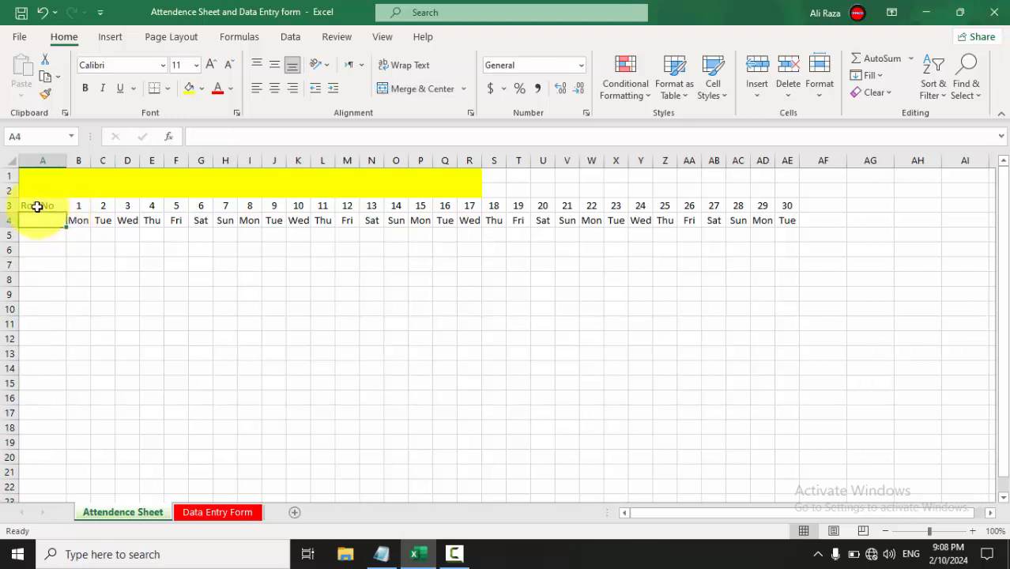
Enter 'Names' in A3 and merge and centre it across A3:A4.
{"action": "left_click", "coordinate": [44, 205]}
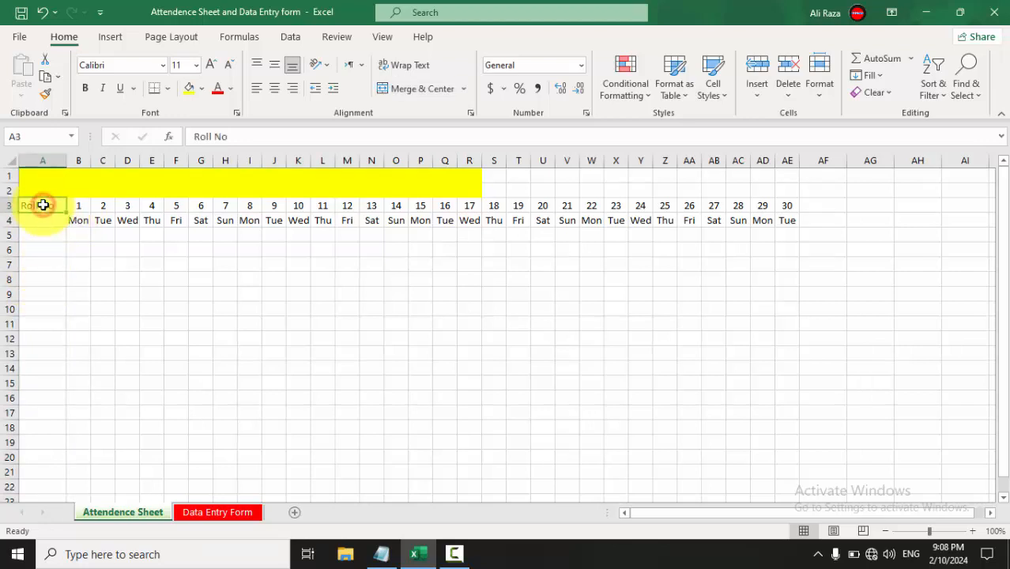
{"action": "type", "text": "Names"}
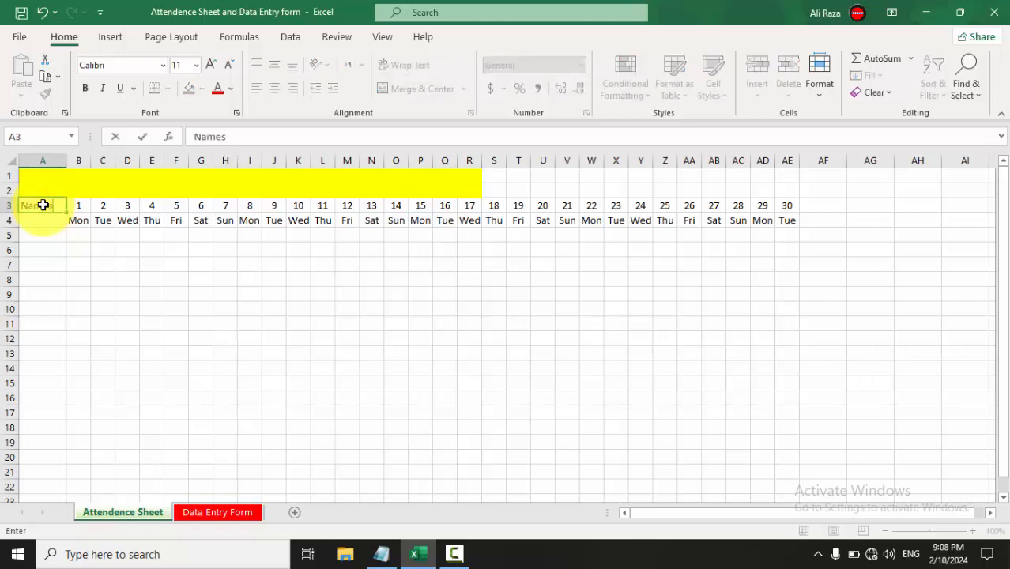
{"action": "key", "text": "Return"}
{"action": "mouse_move", "coordinate": [43, 205]}
{"action": "left_mouse_down"}
{"action": "mouse_move", "coordinate": [56, 226]}
{"action": "mouse_move", "coordinate": [48, 236]}
{"action": "mouse_move", "coordinate": [45, 203]}
{"action": "mouse_move", "coordinate": [47, 215]}
{"action": "left_mouse_up"}
{"action": "left_click", "coordinate": [127, 235]}
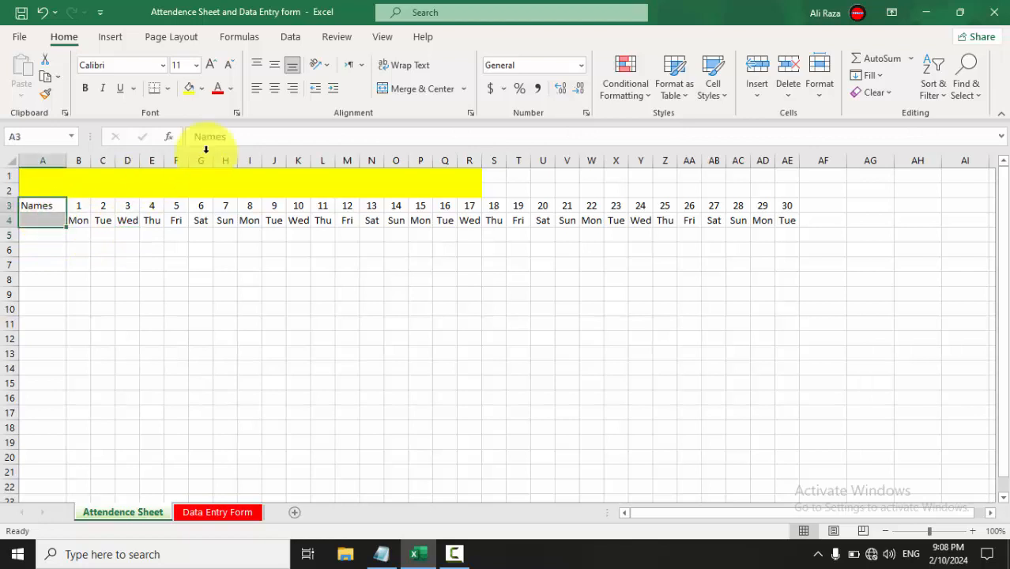
{"action": "left_click", "coordinate": [407, 89]}
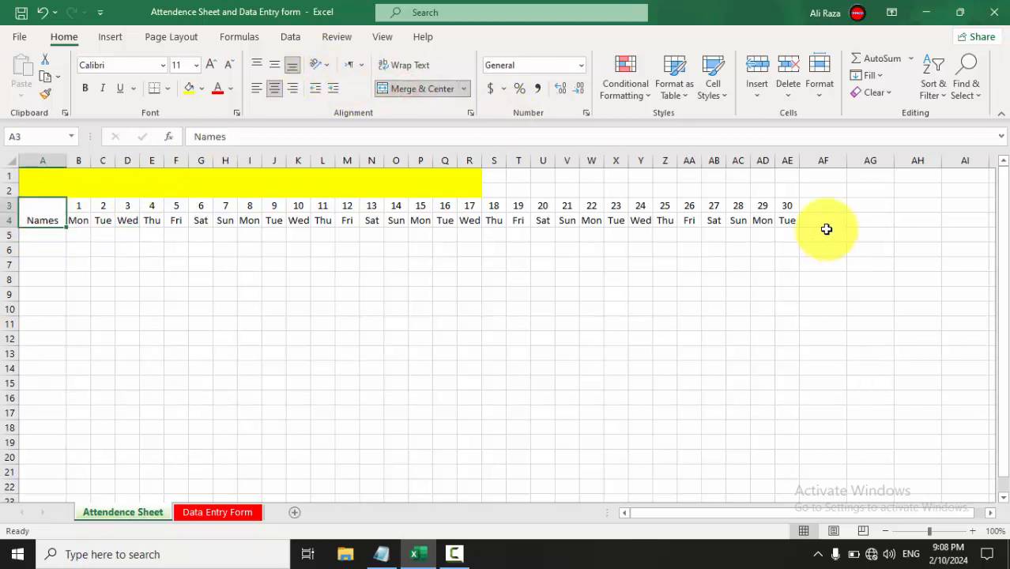
Merge AF3:AF4 and copy that two-row merged format across to column AI.
{"action": "left_click_drag", "start_coordinate": [816, 198], "coordinate": [821, 216]}
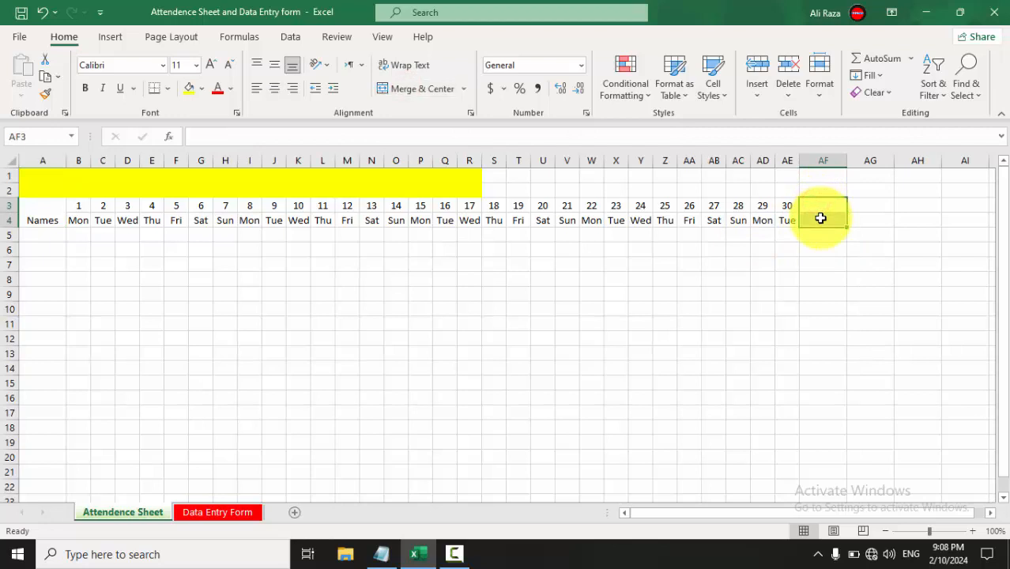
{"action": "left_click", "coordinate": [408, 92]}
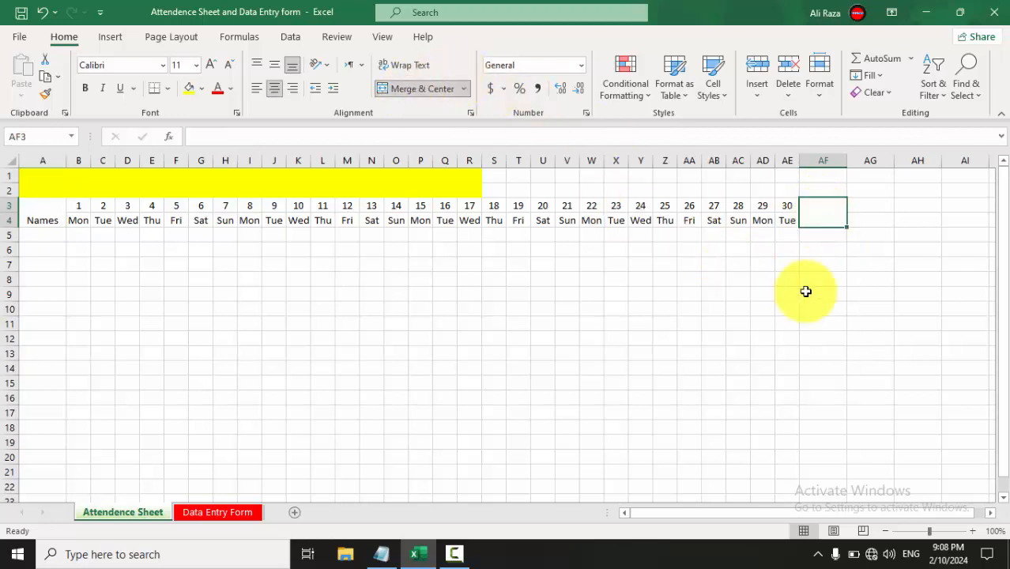
{"action": "left_click_drag", "start_coordinate": [851, 227], "coordinate": [973, 219]}
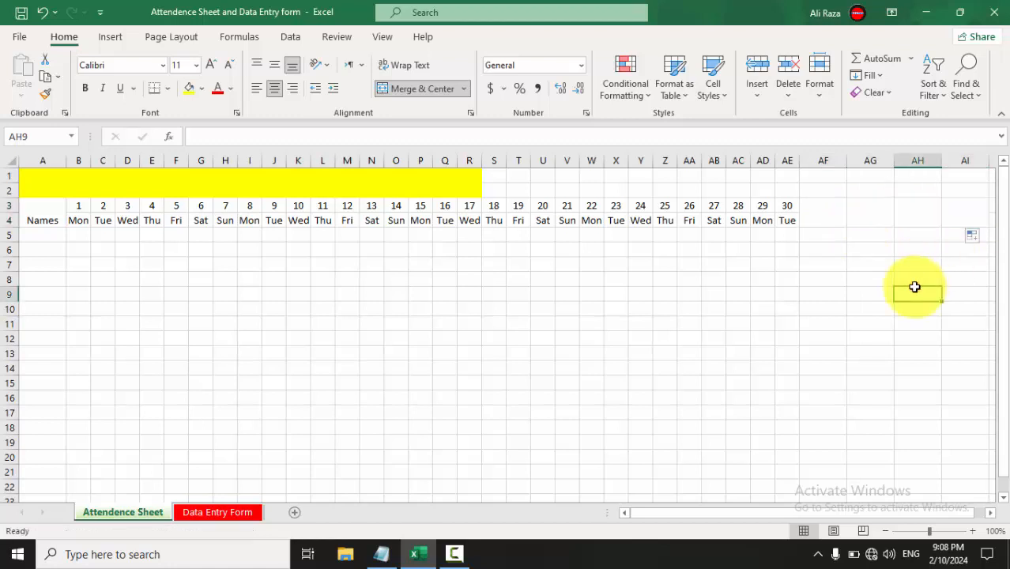
Type headers Present Days, Absent Days, Leave, Total Days and % into columns AF–AJ.
{"action": "double_click", "coordinate": [816, 203]}
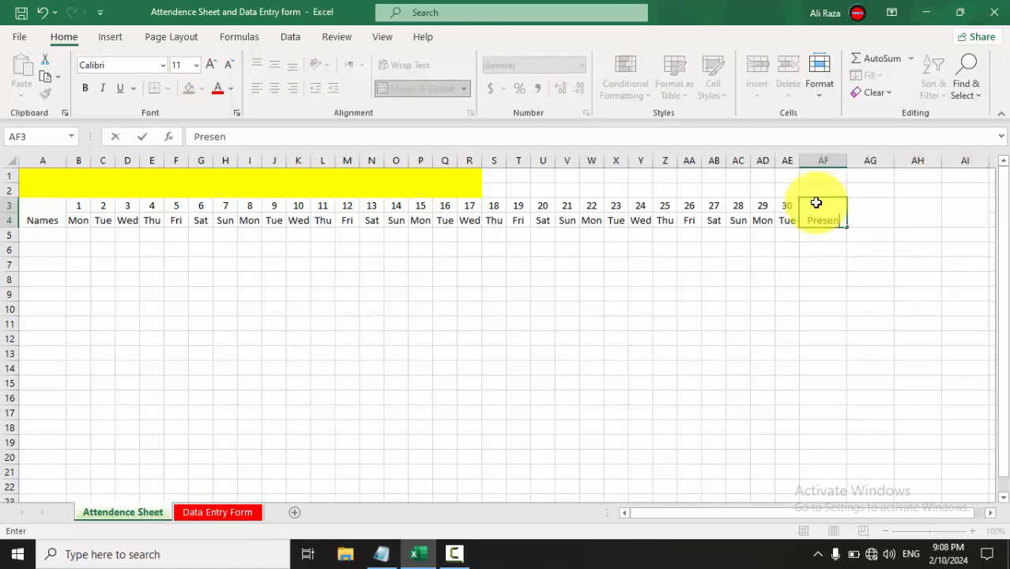
{"action": "type", "text": "Present Days"}
{"action": "key", "text": "Tab"}
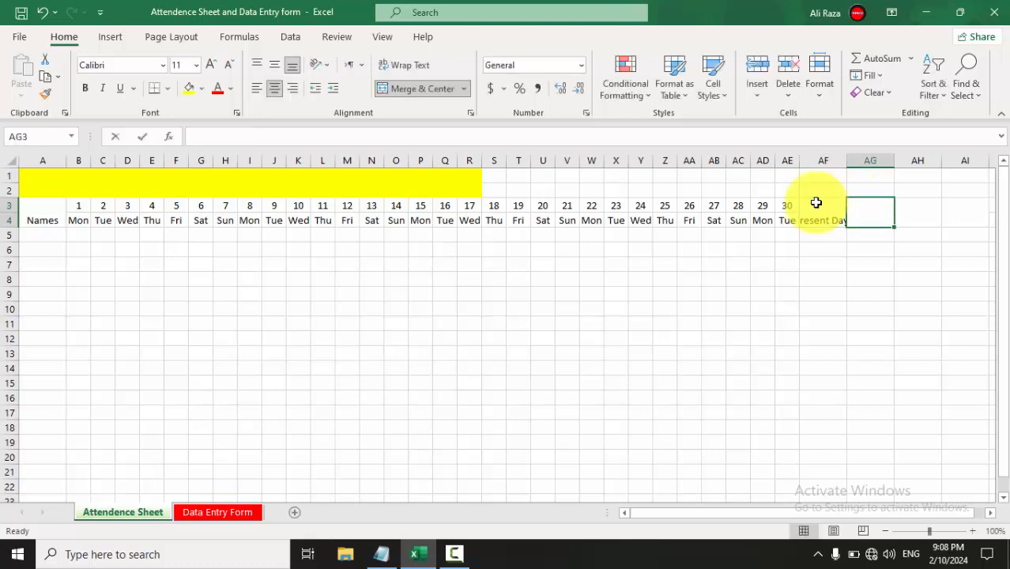
{"action": "type", "text": "Absent Days"}
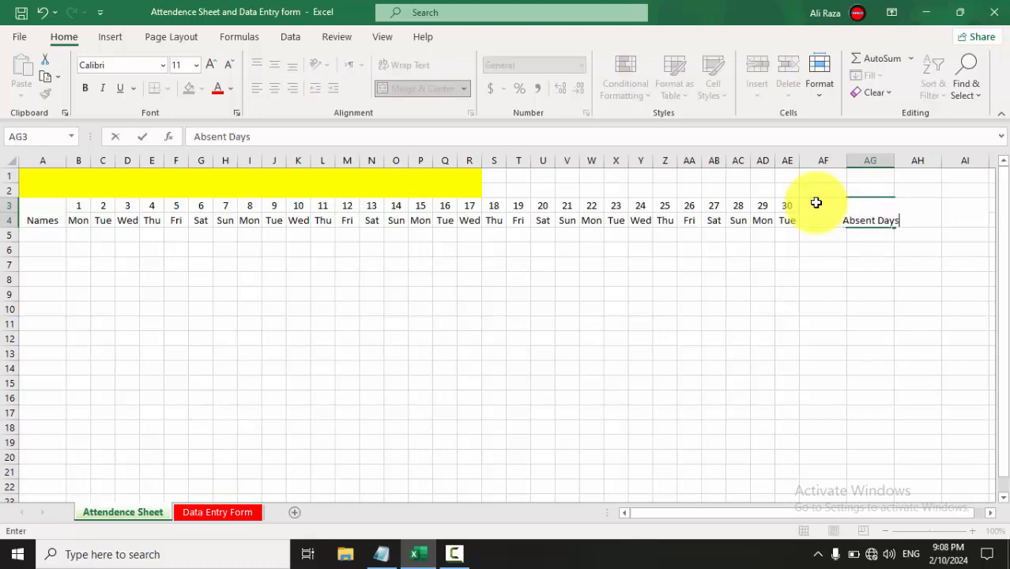
{"action": "key", "text": "Tab"}
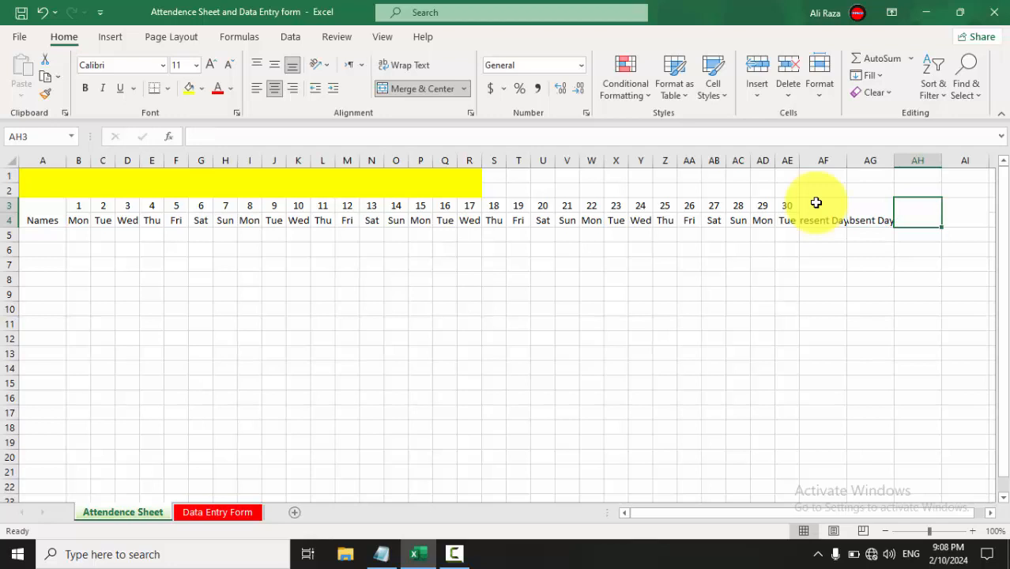
{"action": "type", "text": "To"}
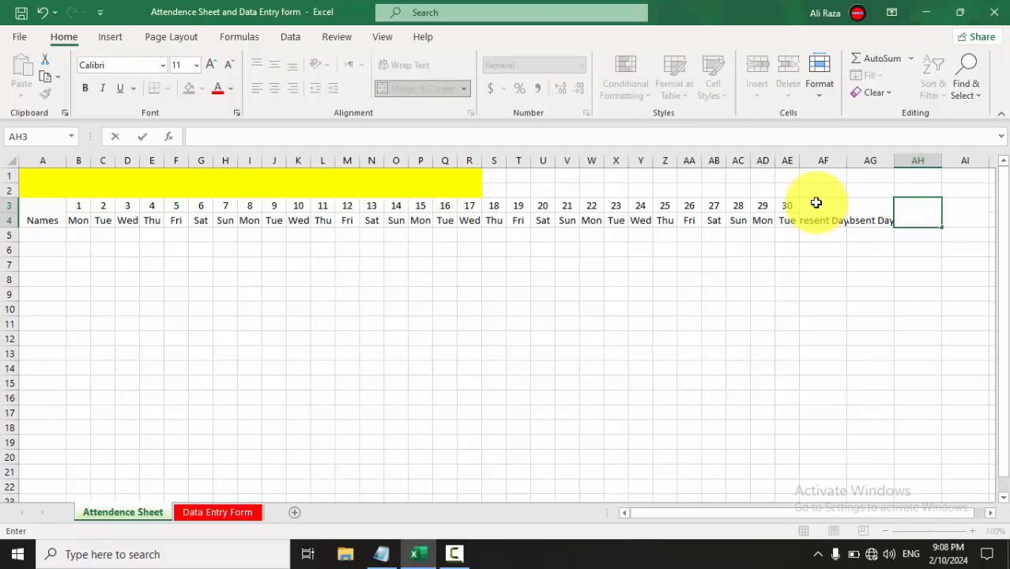
{"action": "key", "text": "Tab"}
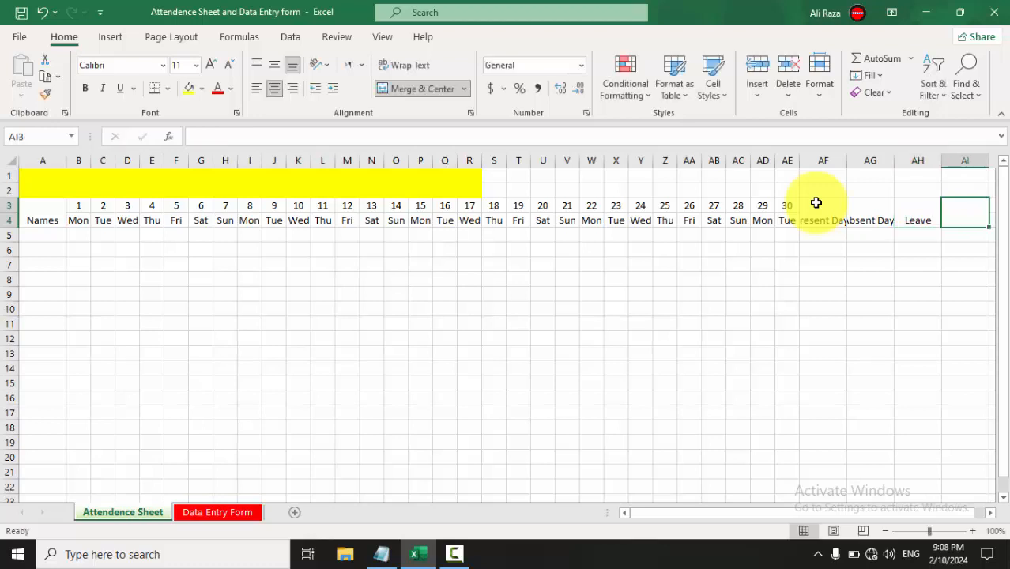
{"action": "type", "text": "Tota"}
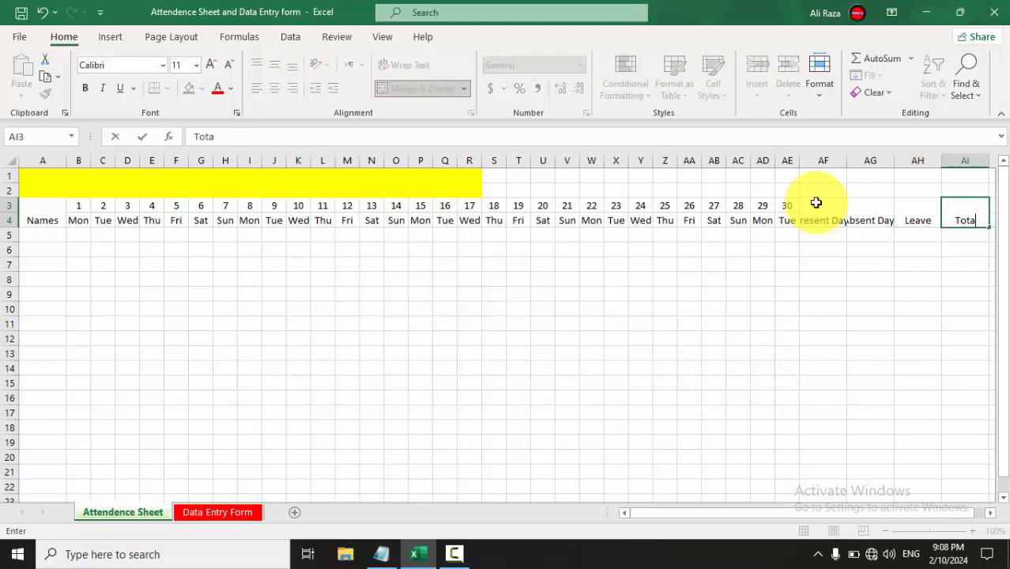
{"action": "type", "text": "l Days"}
{"action": "key", "text": "Tab"}
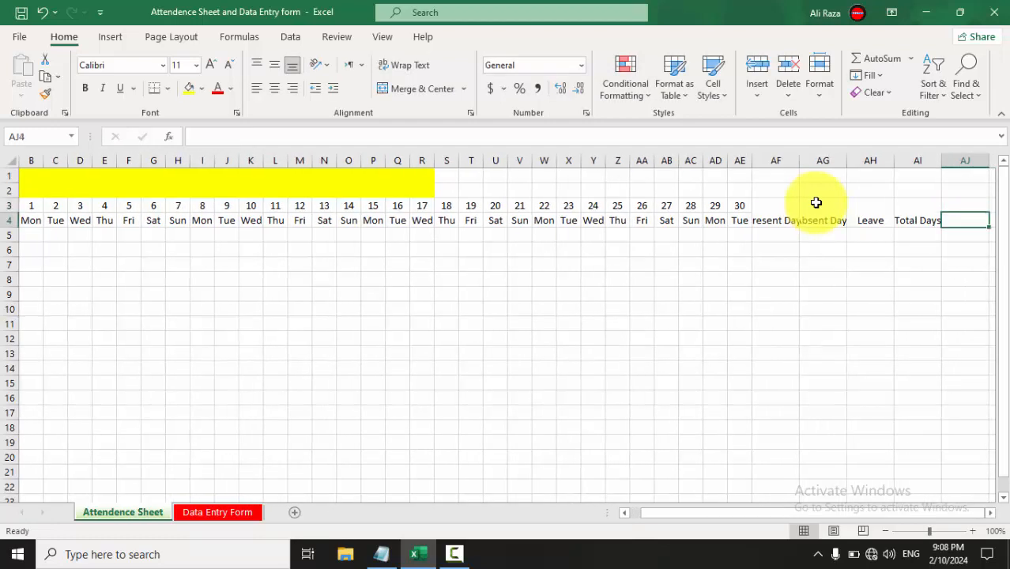
{"action": "type", "text": "%"}
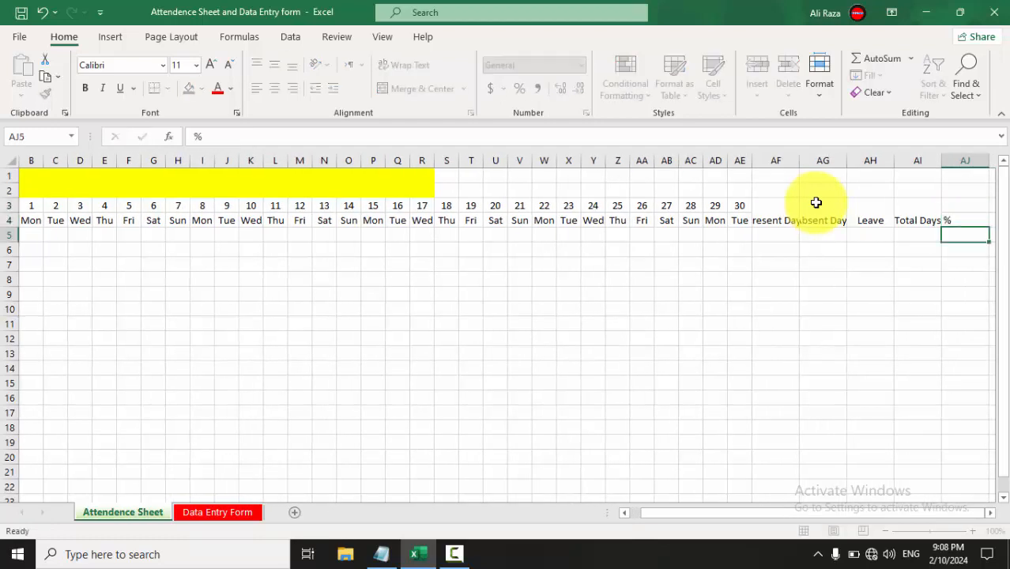
{"action": "key", "text": "Return"}
{"action": "key", "text": "Left"}
{"action": "key", "text": "Left"}
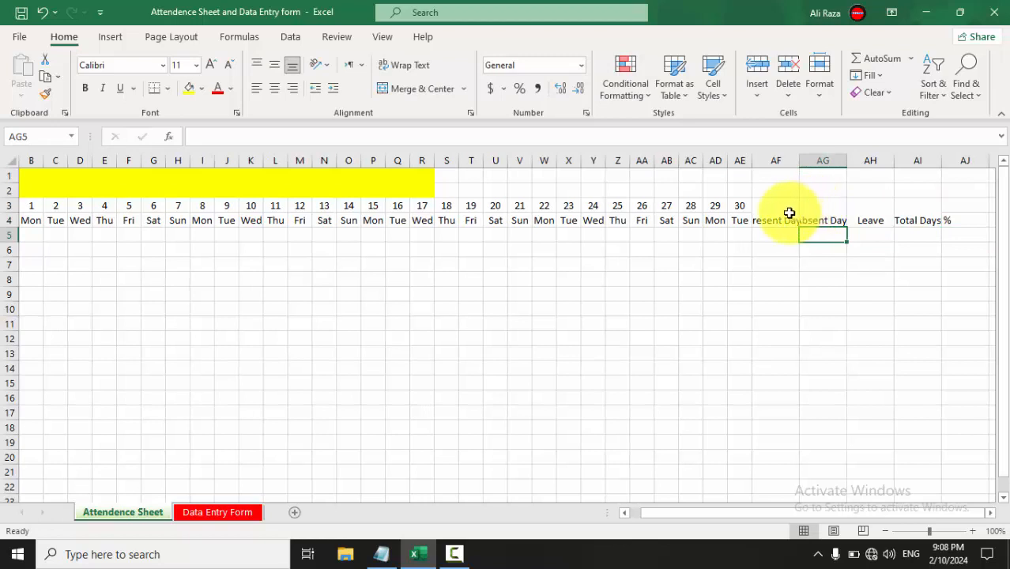
{"action": "left_click", "coordinate": [785, 213]}
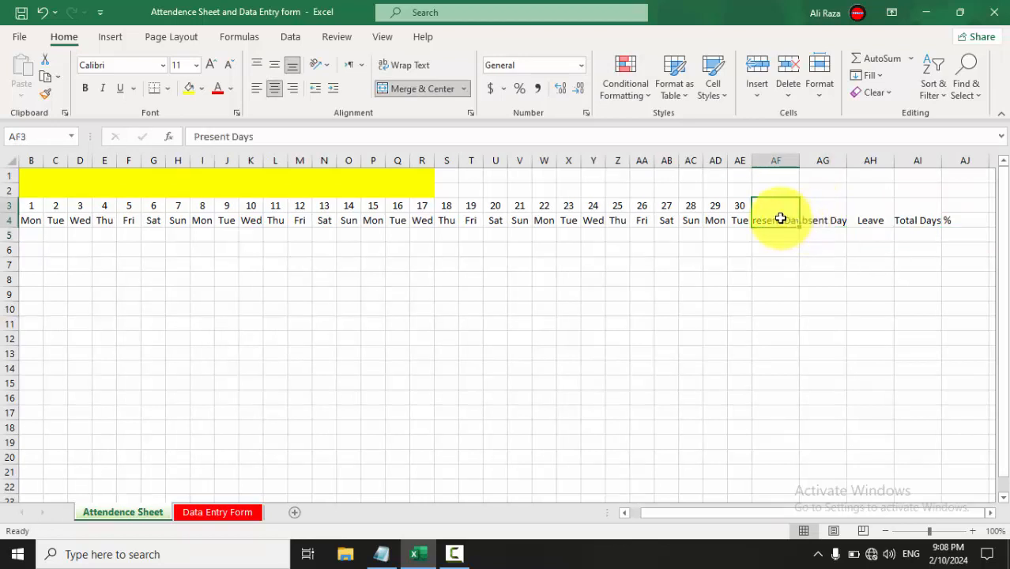
Wrap the text of the summary headers in AF3:AI4 onto two lines.
{"action": "left_click_drag", "start_coordinate": [774, 219], "coordinate": [919, 218]}
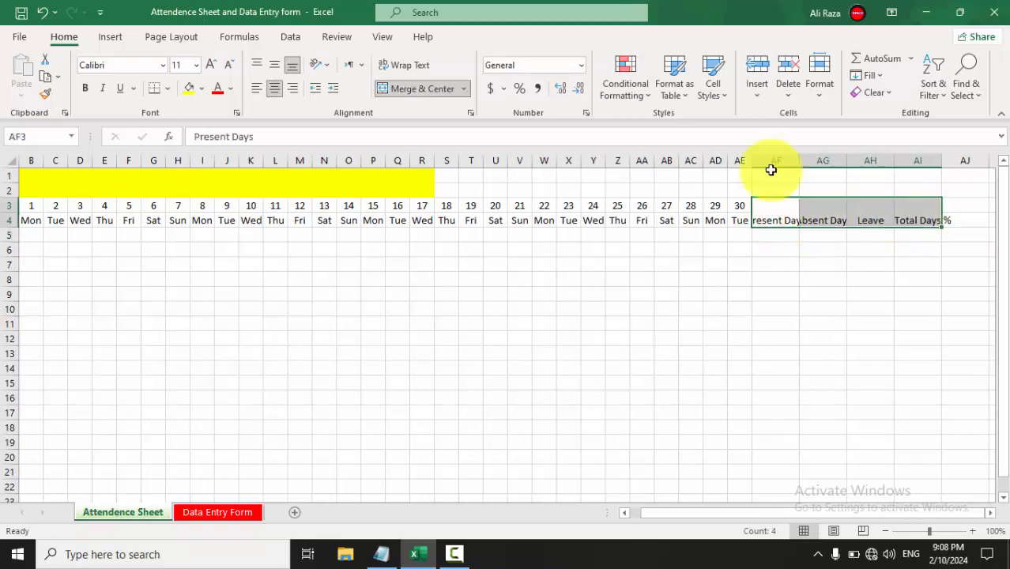
{"action": "left_click", "coordinate": [401, 65]}
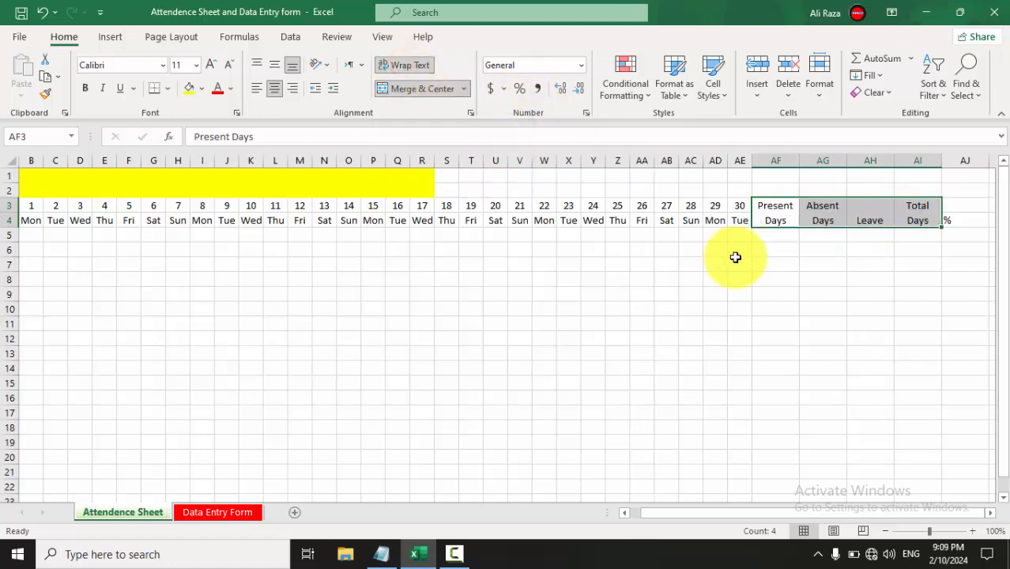
{"action": "left_click", "coordinate": [869, 215]}
Merge and centre the % header over AJ3:AJ4, then middle-align all summary headers.
{"action": "left_click_drag", "start_coordinate": [962, 207], "coordinate": [965, 217]}
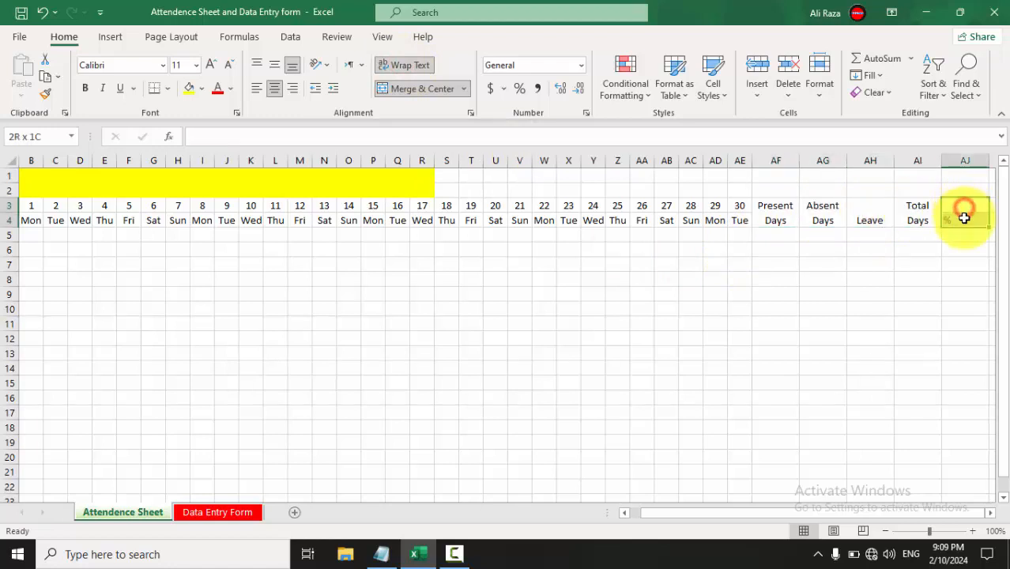
{"action": "left_click", "coordinate": [449, 89]}
{"action": "left_click_drag", "start_coordinate": [960, 217], "coordinate": [784, 218]}
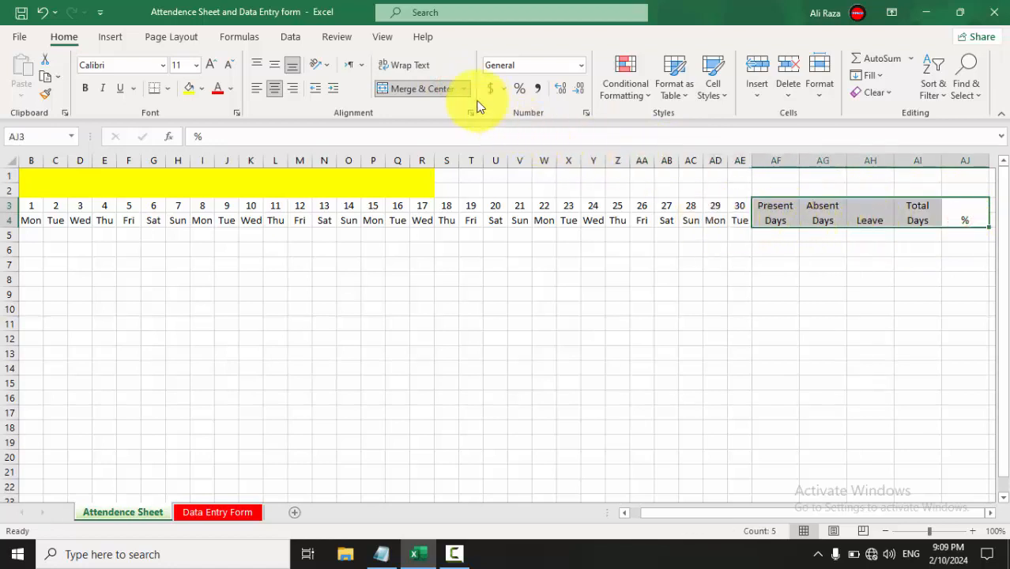
{"action": "left_click", "coordinate": [280, 67]}
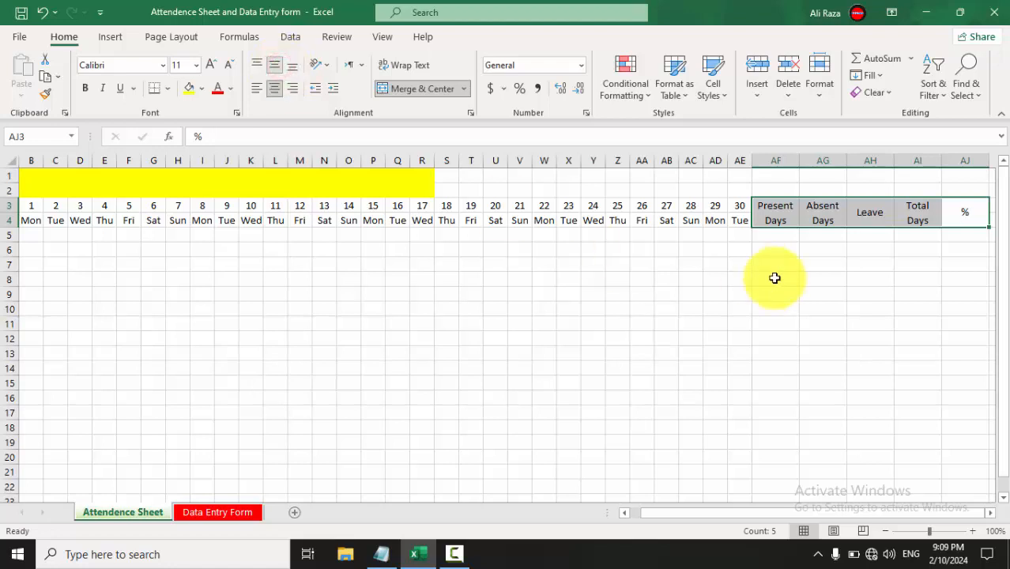
{"action": "left_click", "coordinate": [926, 337]}
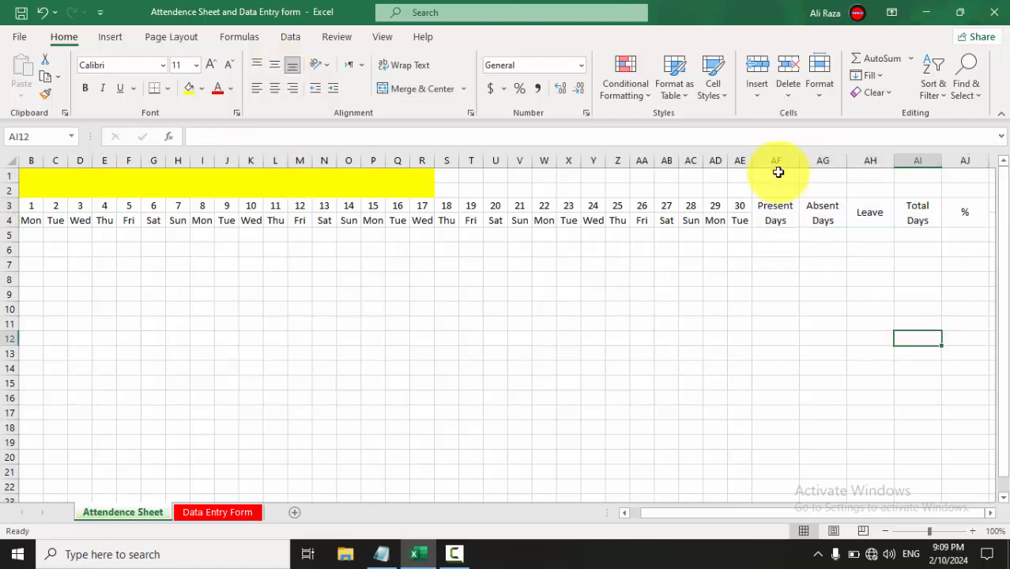
Middle-align the merged Names header in A3:A4.
{"action": "scroll", "coordinate": [487, 305], "scroll_direction": "left", "scroll_amount": 1}
{"action": "left_click", "coordinate": [487, 307]}
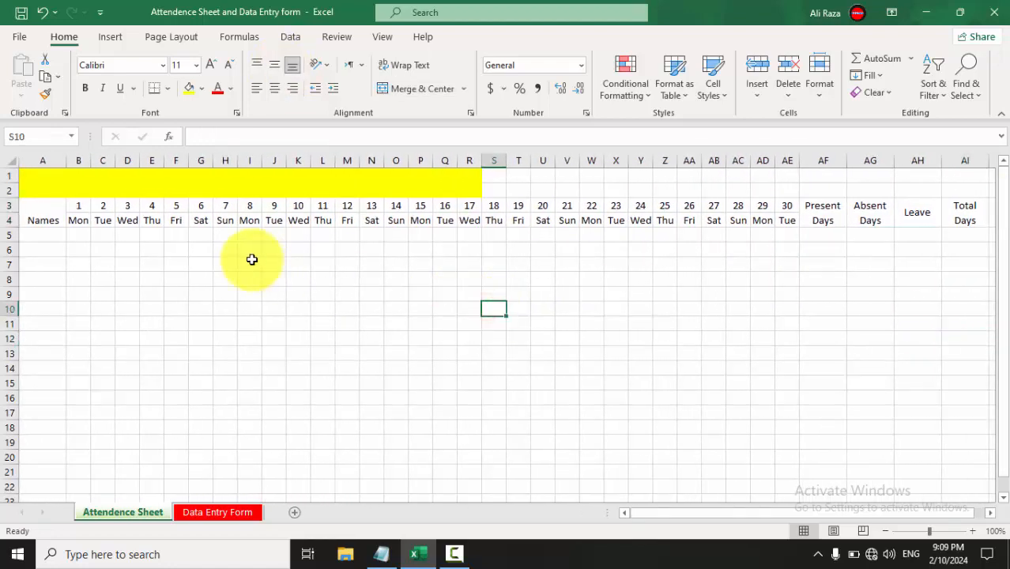
{"action": "left_click", "coordinate": [48, 222]}
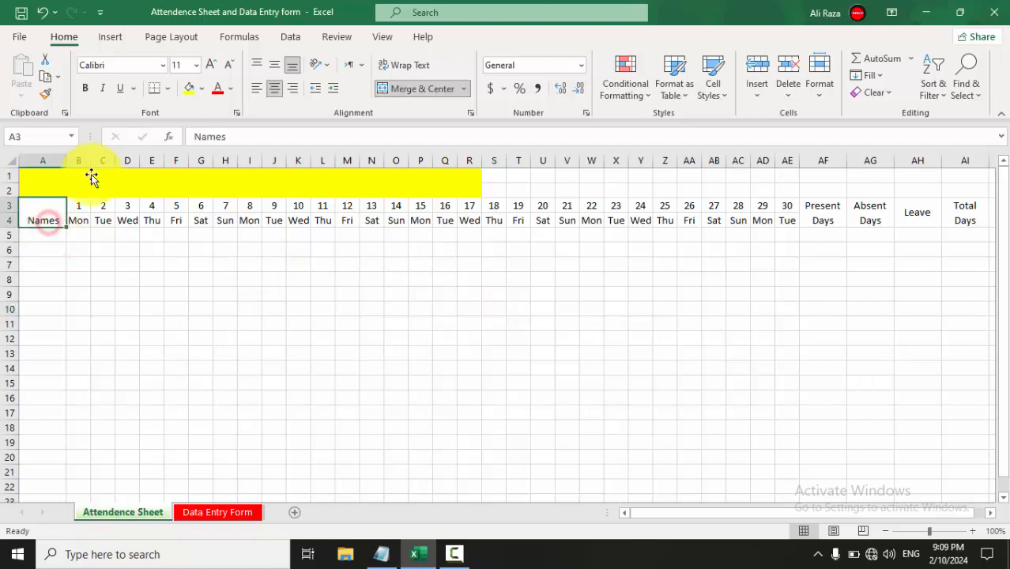
{"action": "left_click", "coordinate": [276, 66]}
Enter the five students' names down A5:A9.
{"action": "left_click", "coordinate": [42, 235]}
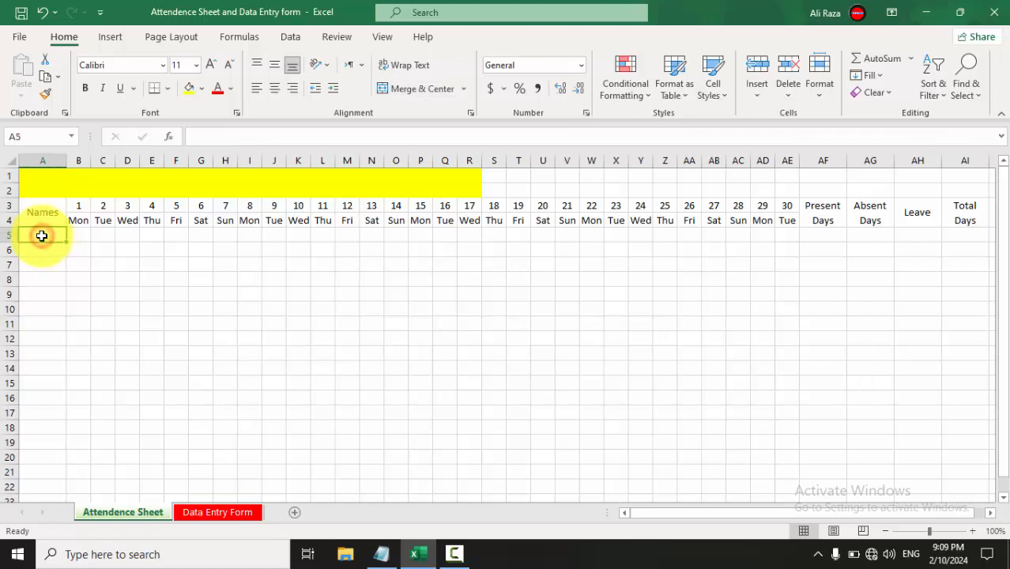
{"action": "type", "text": "Ali"}
{"action": "key", "text": "Return"}
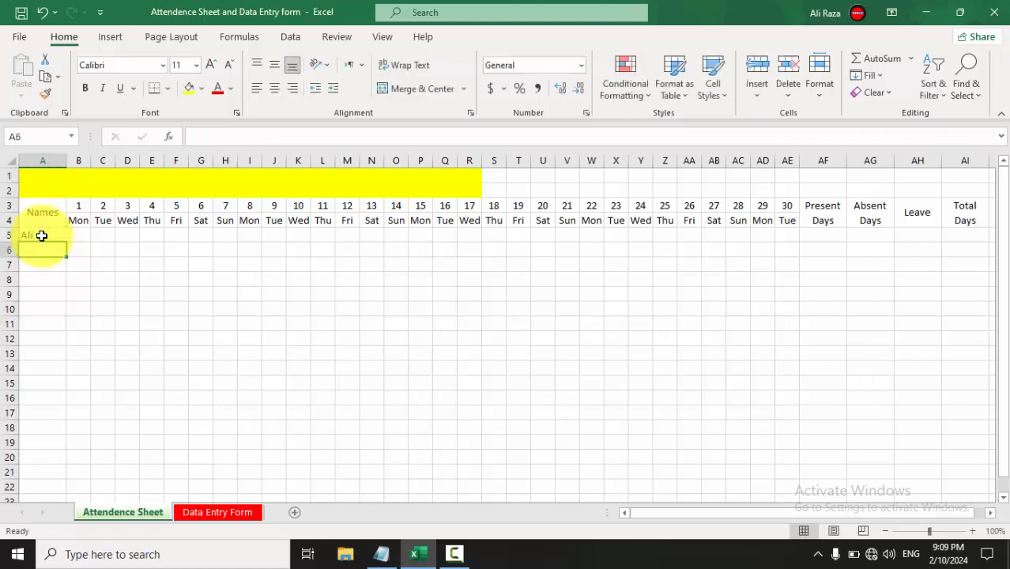
{"action": "type", "text": "Salman"}
{"action": "key", "text": "Return"}
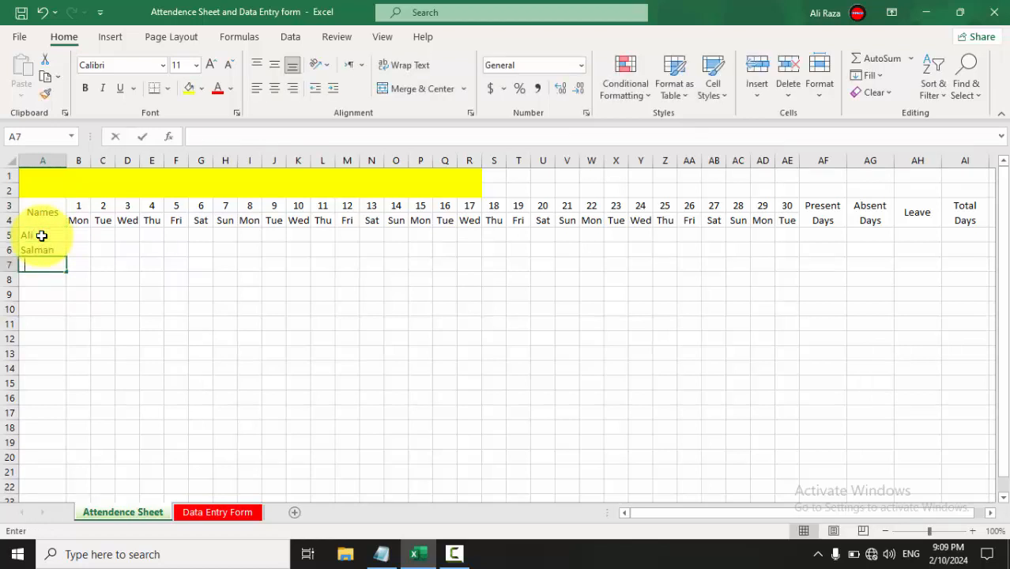
{"action": "type", "text": "Junaid"}
{"action": "key", "text": "Return"}
{"action": "type", "text": "Fa"}
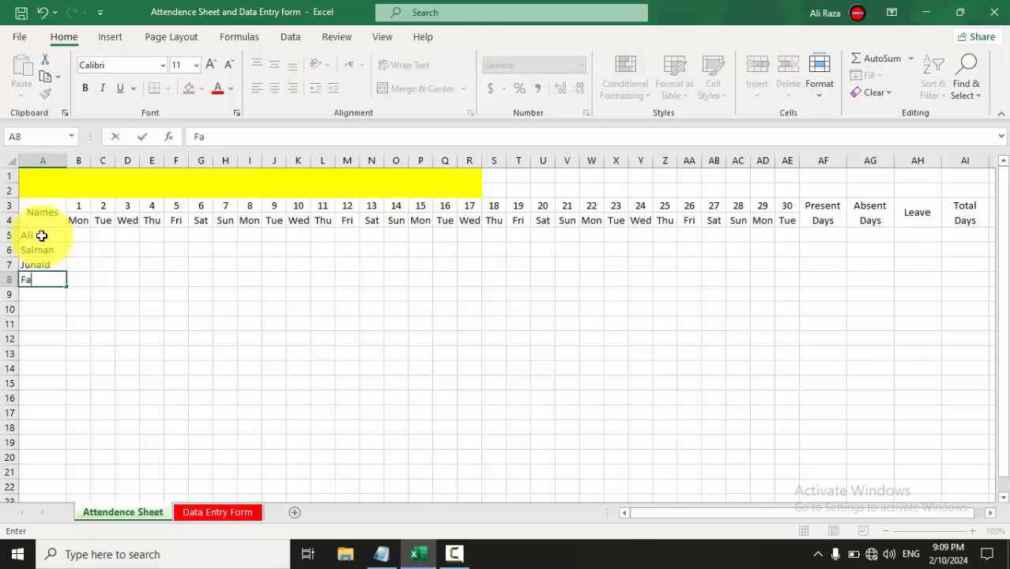
{"action": "type", "text": "wwad"}
{"action": "key", "text": "Return"}
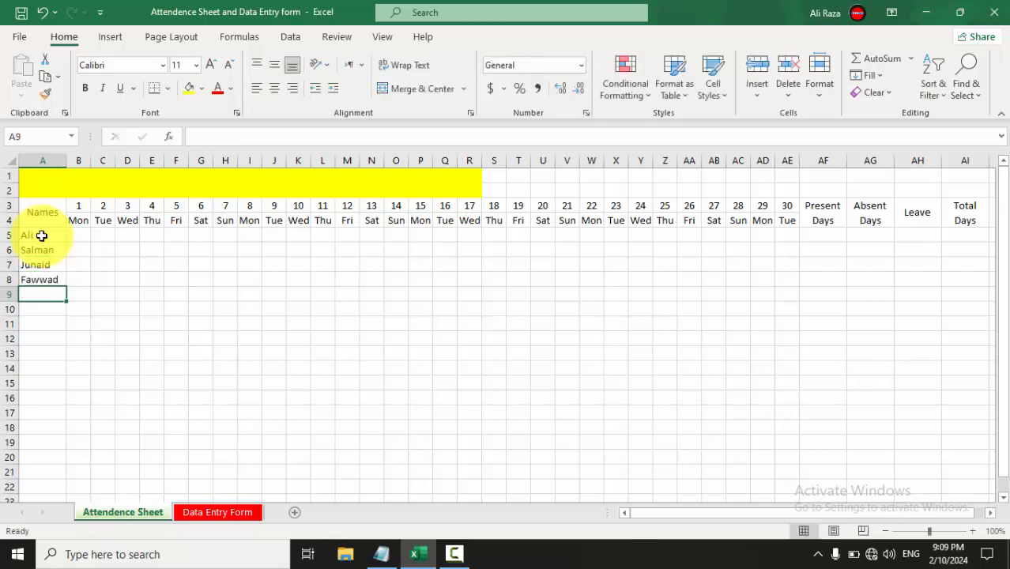
{"action": "type", "text": "Raheem"}
{"action": "left_click", "coordinate": [202, 365]}
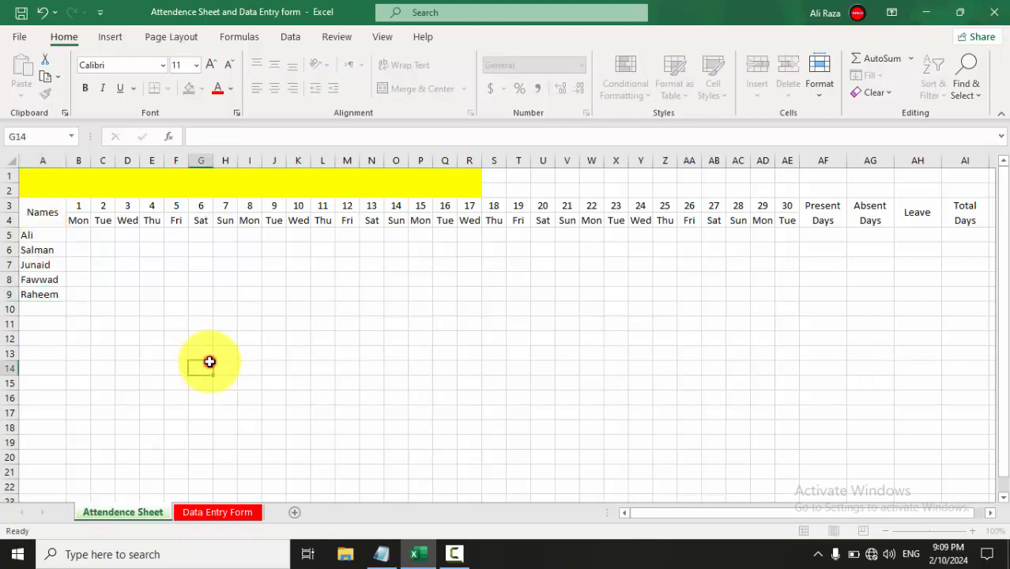
Type P in B5 and fill it across B5:AE9 for all five students.
{"action": "left_click", "coordinate": [77, 241]}
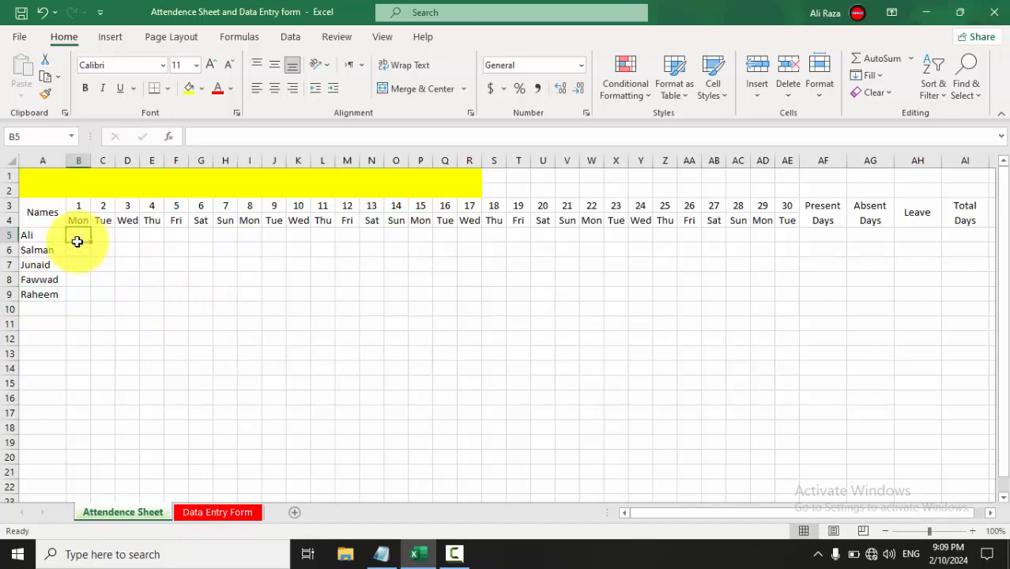
{"action": "type", "text": "p"}
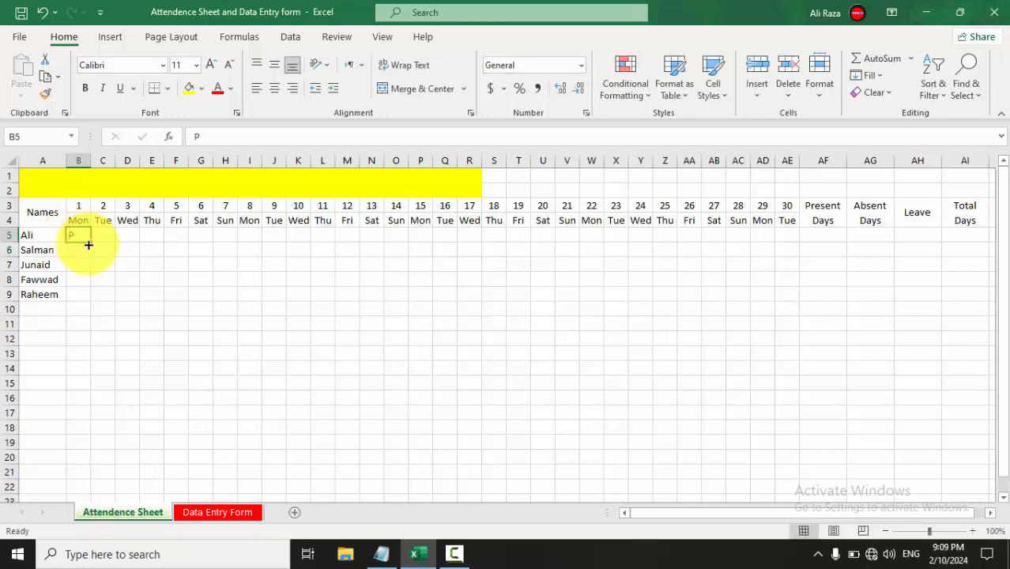
{"action": "left_click_drag", "start_coordinate": [91, 242], "coordinate": [798, 272]}
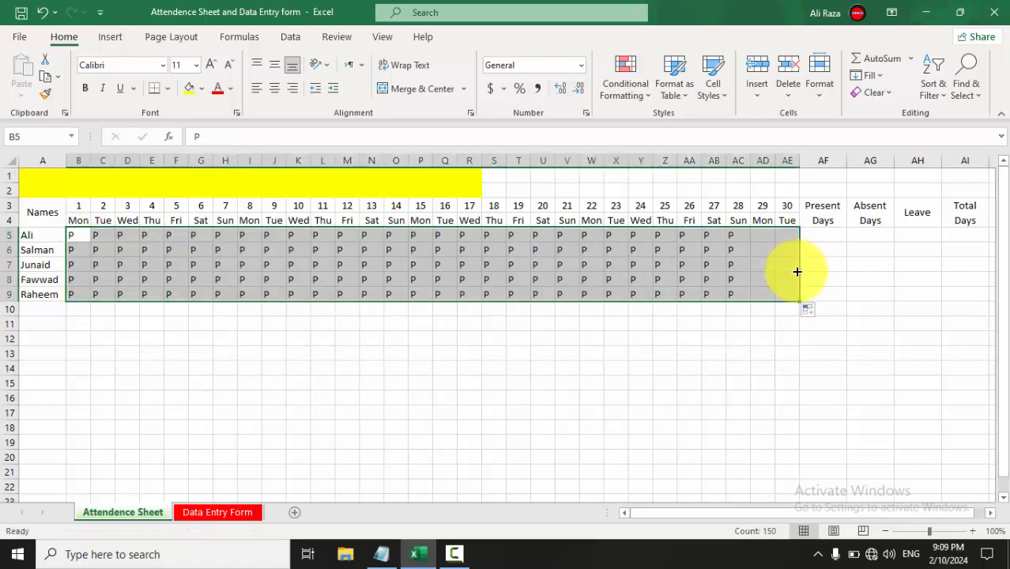
{"action": "left_click", "coordinate": [737, 292]}
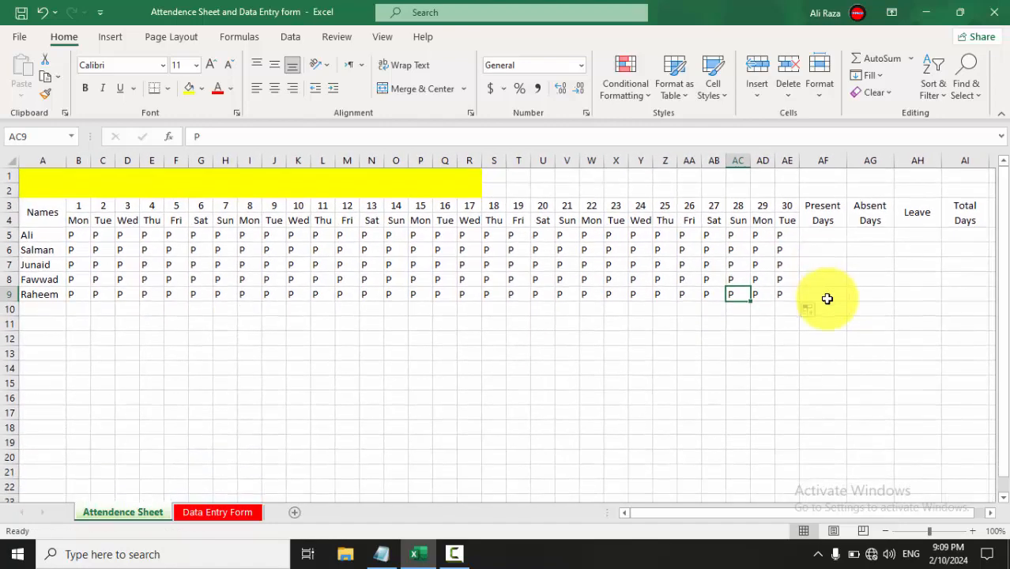
Enter =COUNTIF(B5:AE5,"P") in AF5, giving 30 present days for the first student.
{"action": "left_click", "coordinate": [829, 238]}
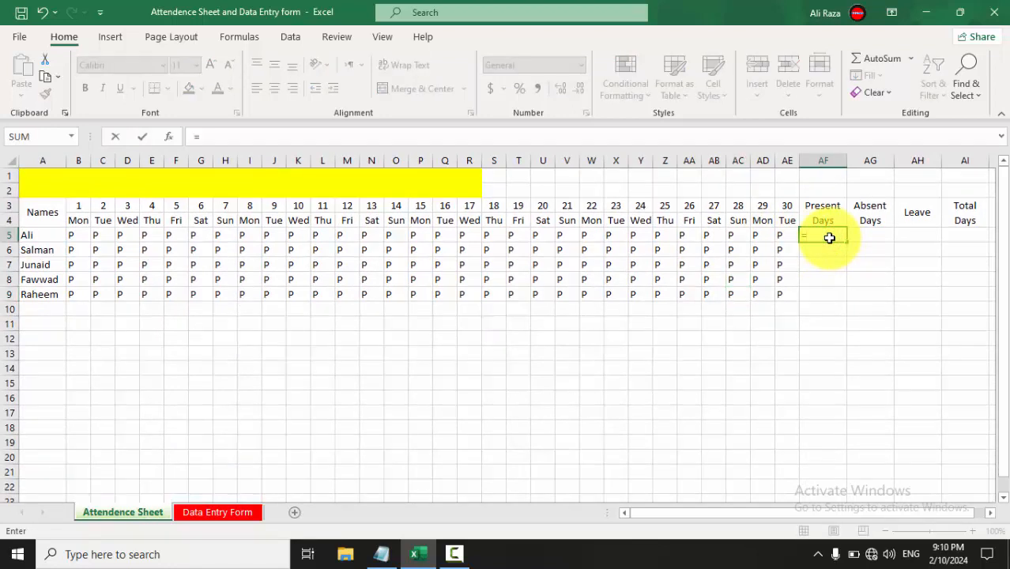
{"action": "type", "text": "=coun"}
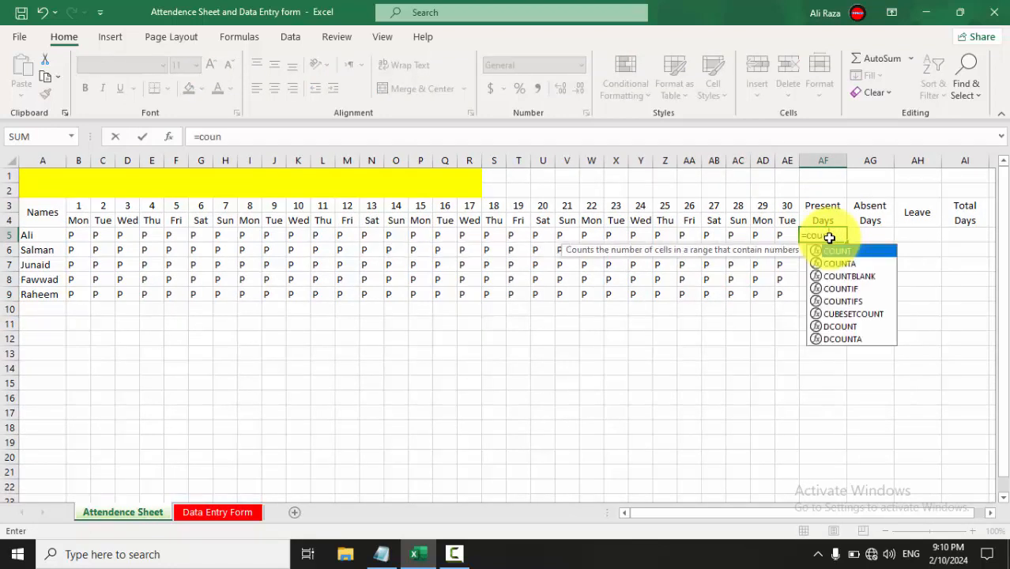
{"action": "key", "text": "Down"}
{"action": "key", "text": "Down"}
{"action": "key", "text": "Down"}
{"action": "key", "text": "Tab"}
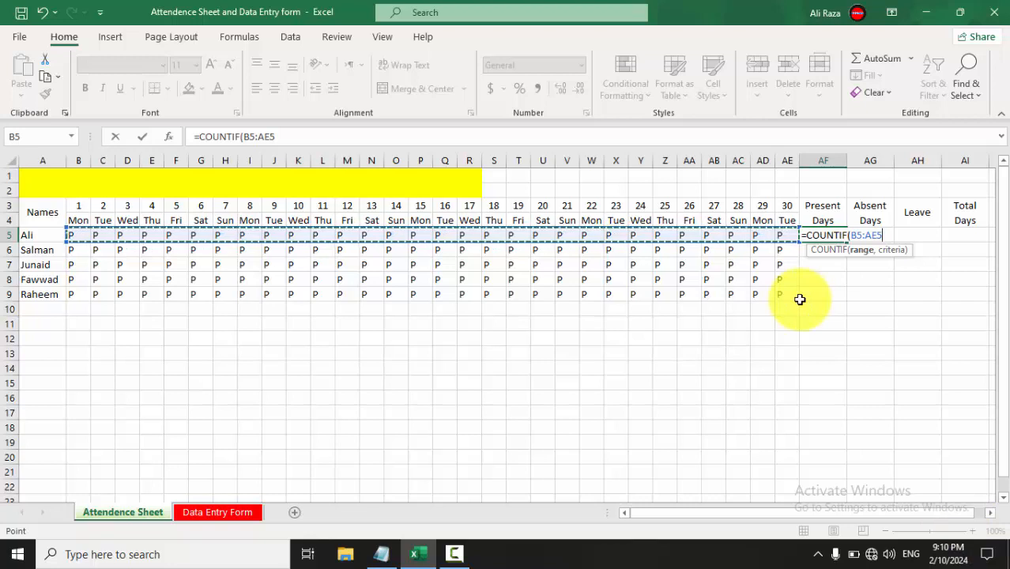
{"action": "type", "text": ",\"P"}
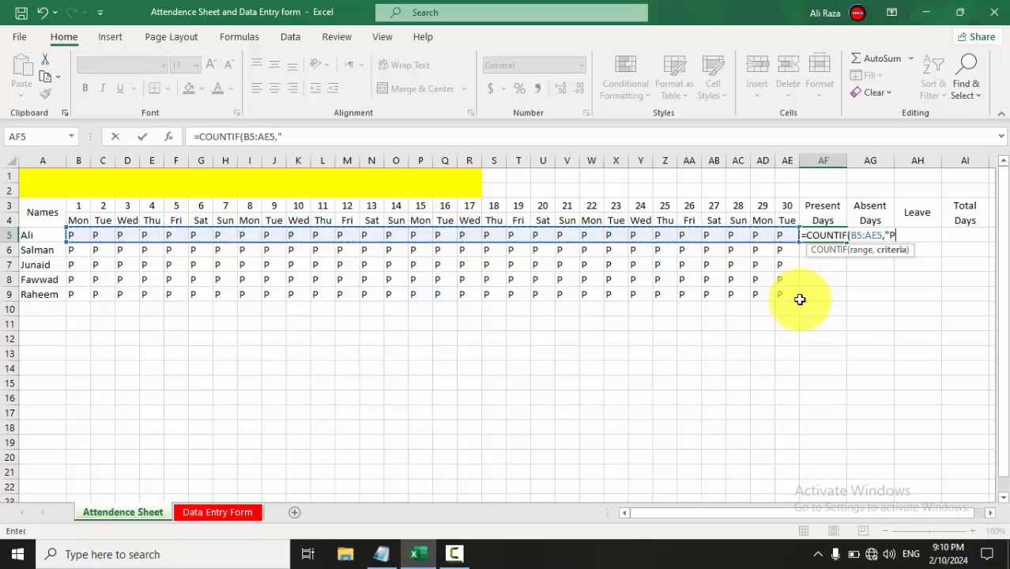
{"action": "type", "text": "\")"}
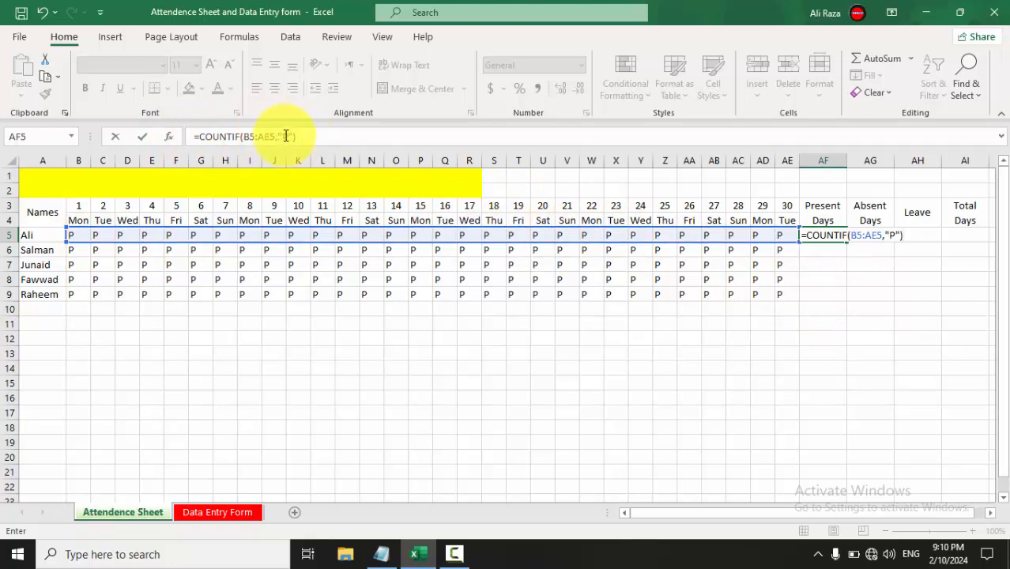
{"action": "key", "text": "Return"}
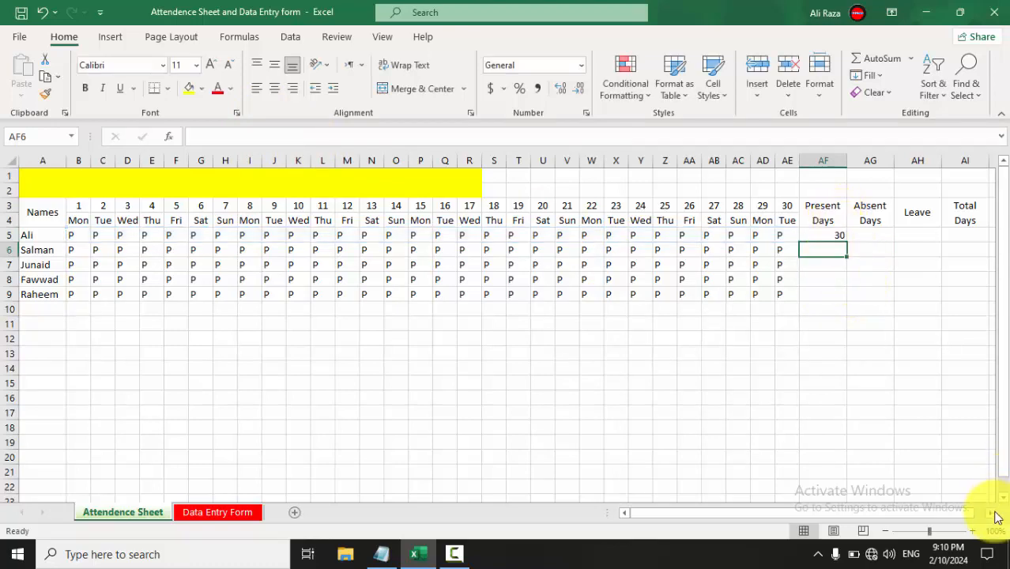
Zoom in to 130% and fill the AF5 present-days formula across and down to AH9.
{"action": "left_click", "coordinate": [975, 532]}
{"action": "left_click", "coordinate": [975, 532]}
{"action": "left_click", "coordinate": [975, 532]}
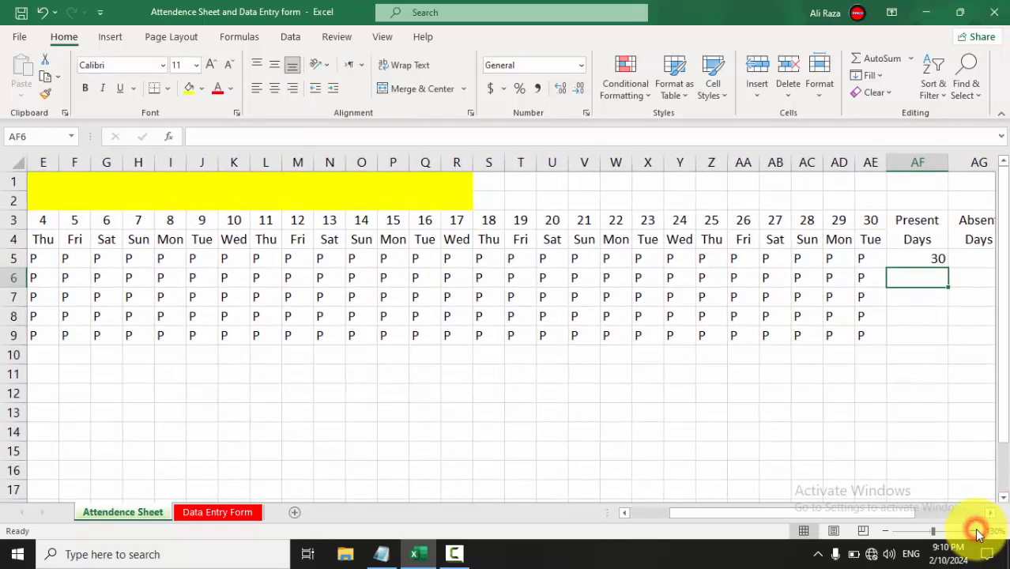
{"action": "left_click_drag", "start_coordinate": [727, 512], "coordinate": [523, 496]}
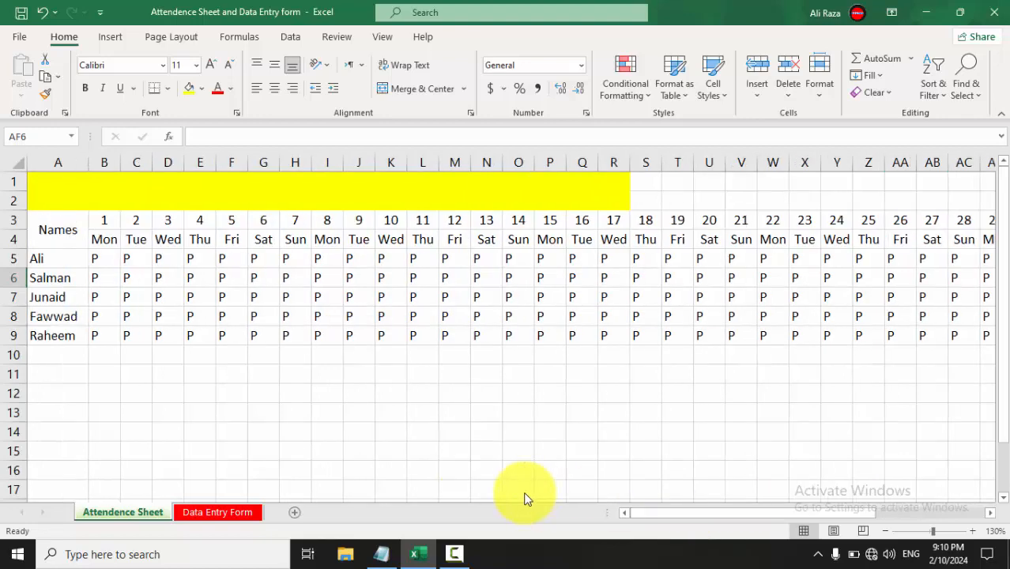
{"action": "left_click_drag", "start_coordinate": [644, 510], "coordinate": [751, 512]}
{"action": "left_click", "coordinate": [722, 257]}
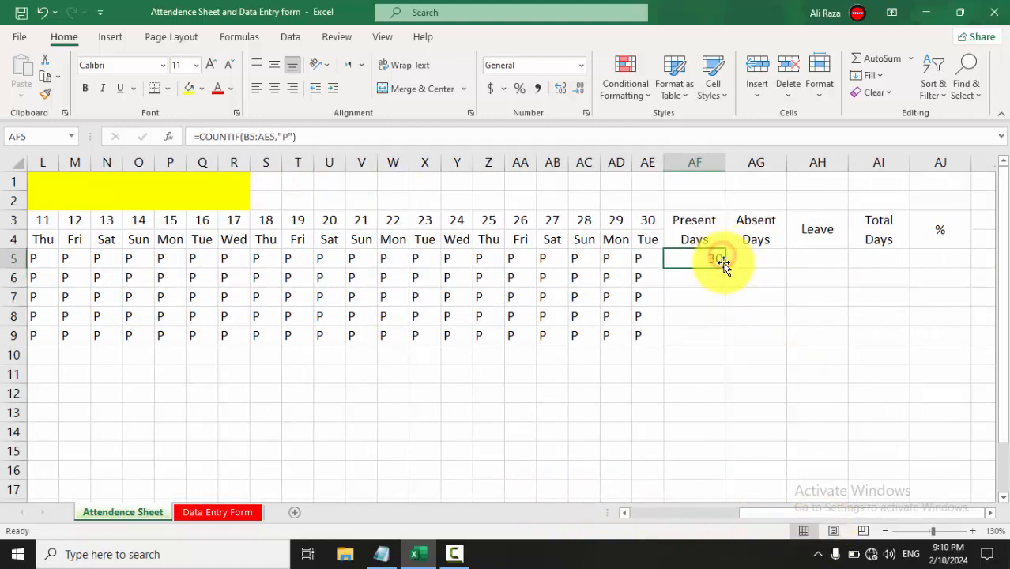
{"action": "left_click_drag", "start_coordinate": [723, 267], "coordinate": [839, 336]}
Open the first employee's Absent Days formula in AG5 for editing.
{"action": "left_click", "coordinate": [790, 370]}
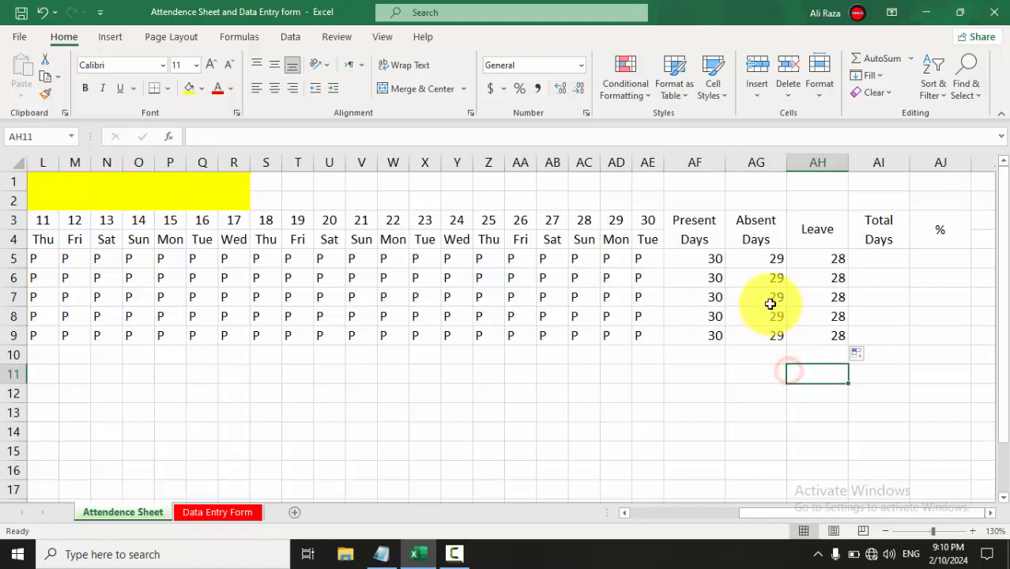
{"action": "left_click", "coordinate": [760, 257]}
{"action": "double_click", "coordinate": [759, 258]}
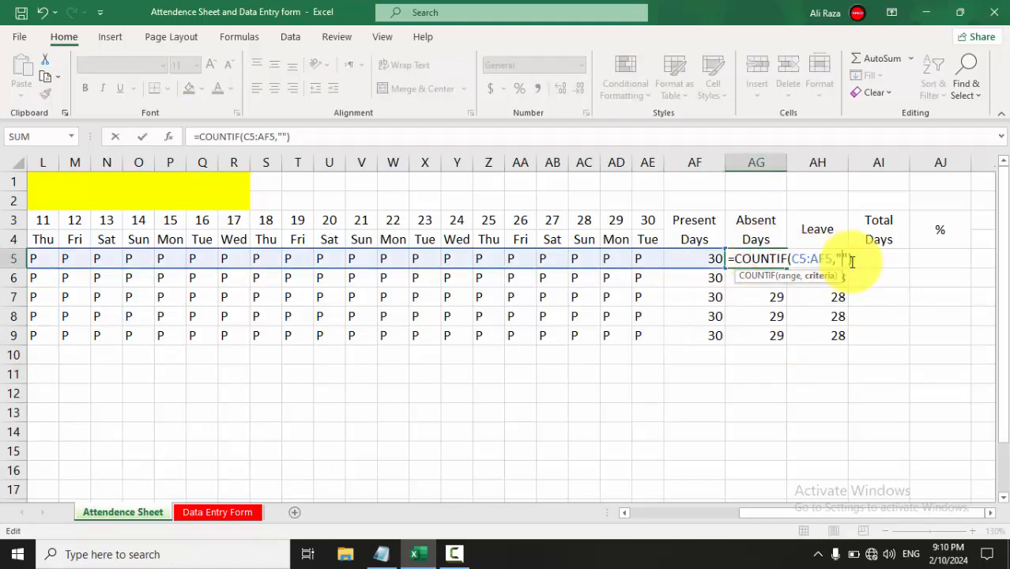
Change AG5 to count "A" marks and AH5 to count "L" marks, both showing 0.
{"action": "key", "text": "Return"}
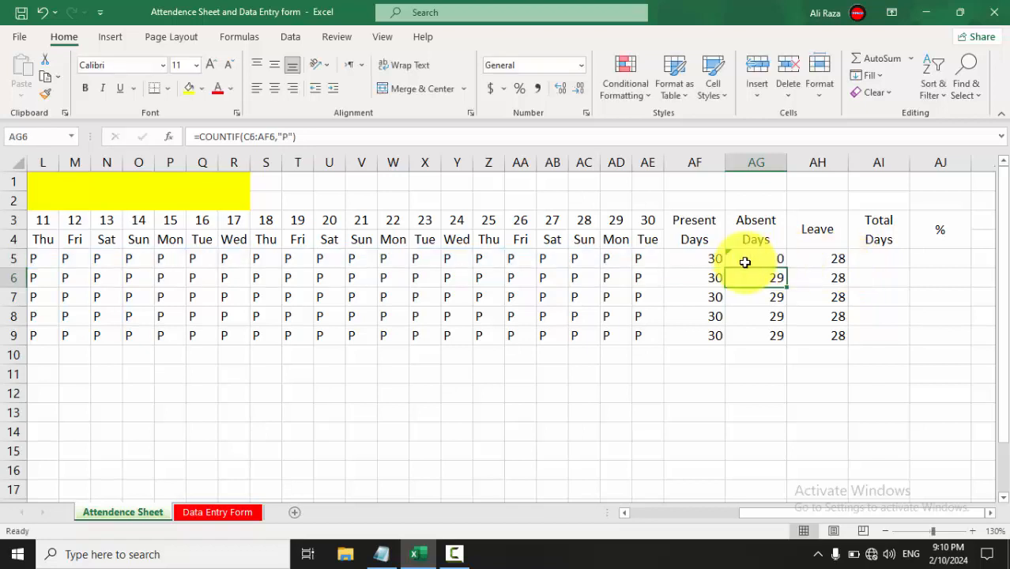
{"action": "left_click", "coordinate": [801, 259]}
{"action": "double_click", "coordinate": [801, 259]}
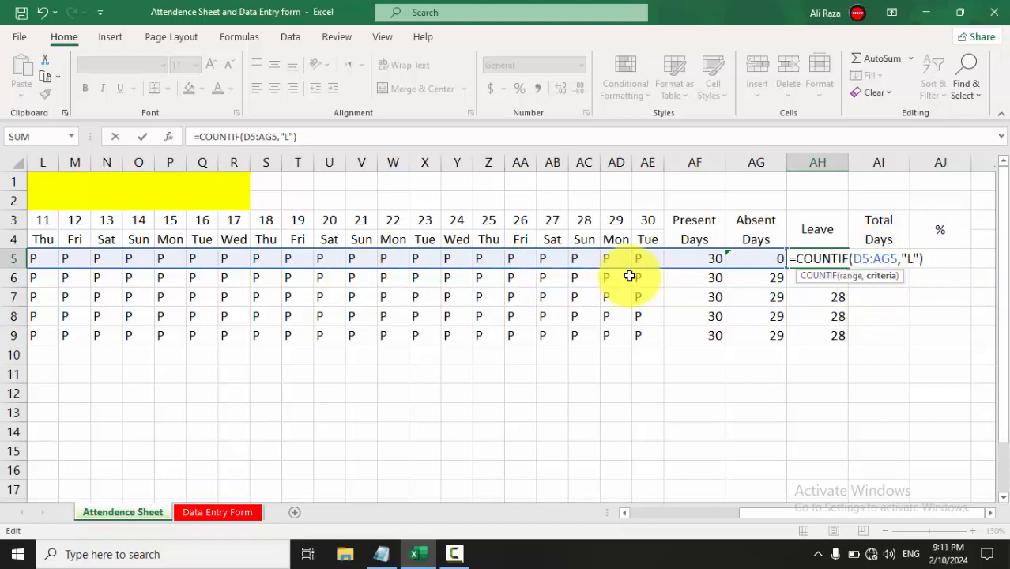
{"action": "key", "text": "Return"}
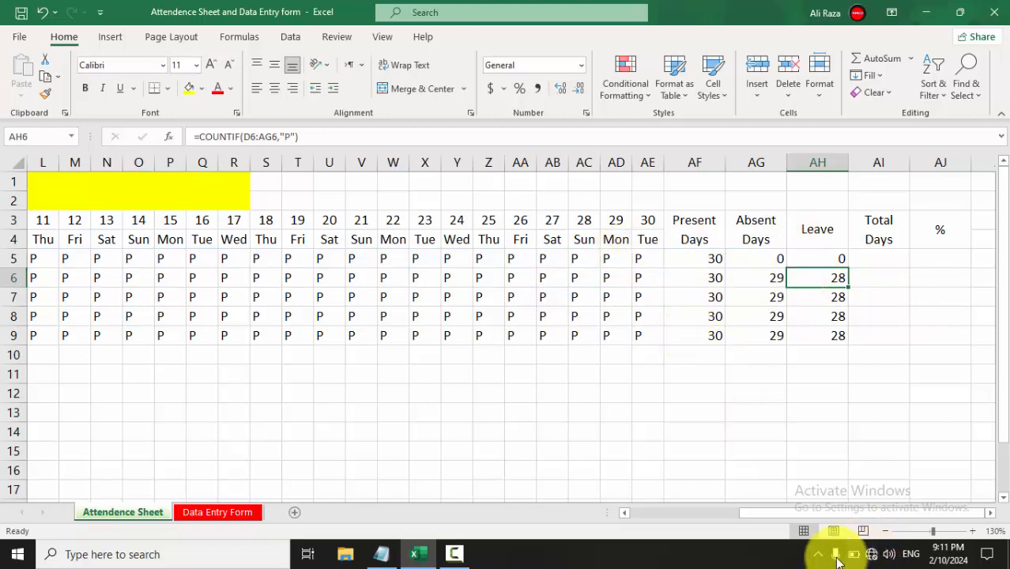
Zoom back out to 110% and select the first employee's day 30 cell AE5.
{"action": "left_click", "coordinate": [882, 532]}
{"action": "left_click", "coordinate": [883, 531]}
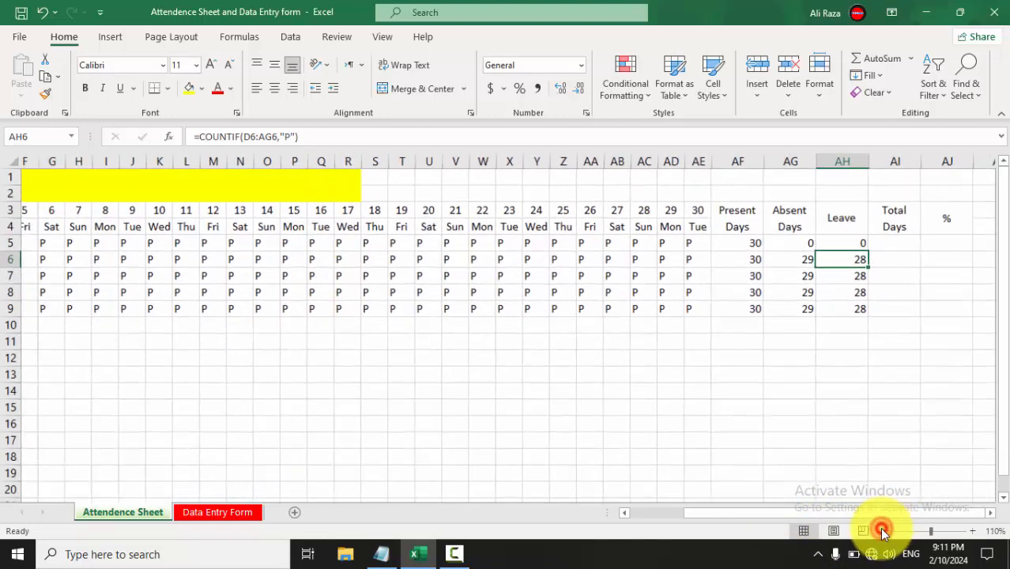
{"action": "scroll", "coordinate": [531, 366], "scroll_direction": "left", "scroll_amount": 3}
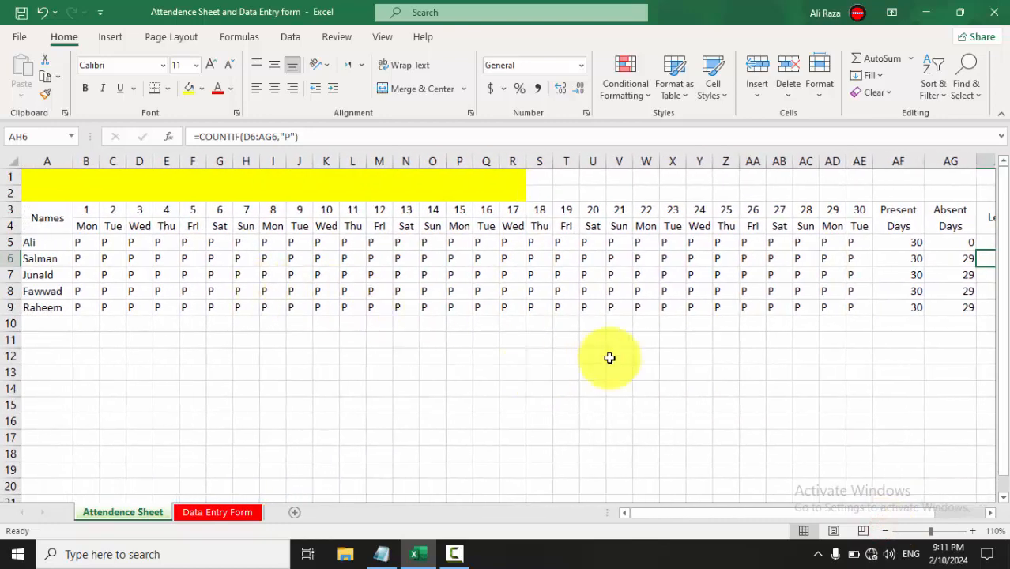
{"action": "scroll", "coordinate": [609, 356], "scroll_direction": "right", "scroll_amount": 3}
{"action": "left_click", "coordinate": [748, 241]}
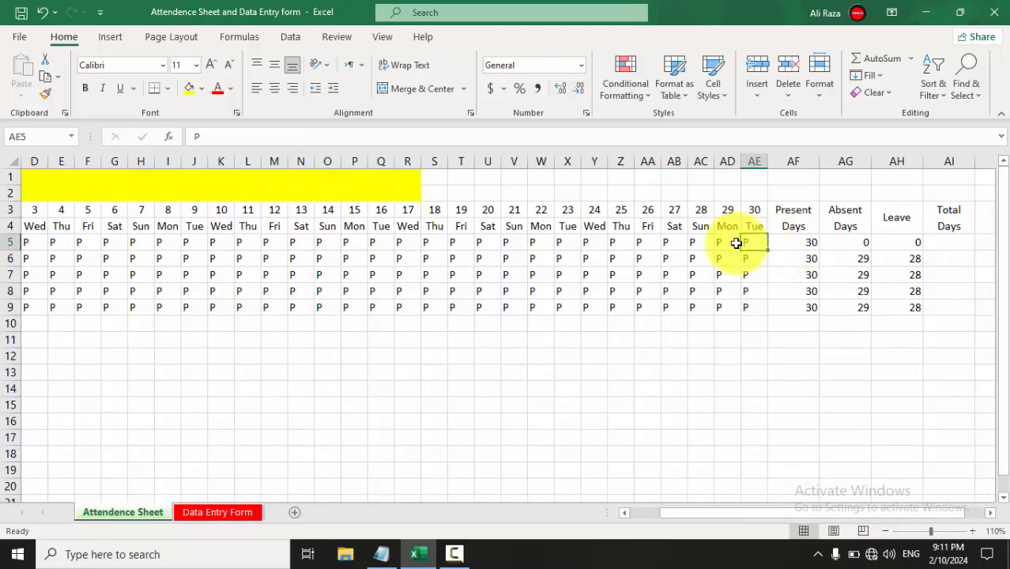
Mark the first employee absent (A) on day 30 and on leave (L) on day 20.
{"action": "type", "text": "A"}
{"action": "key", "text": "Return"}
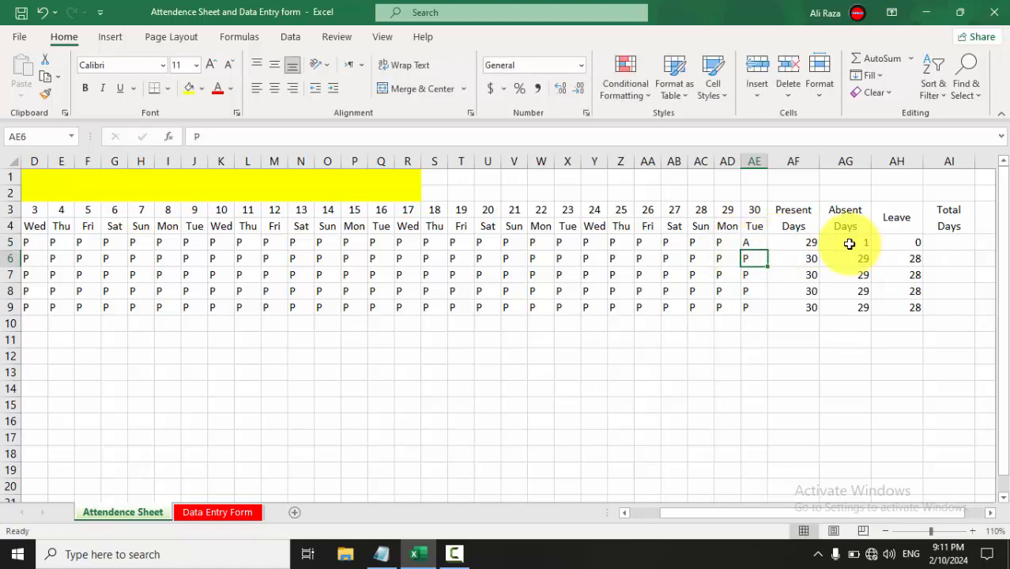
{"action": "left_click", "coordinate": [480, 244]}
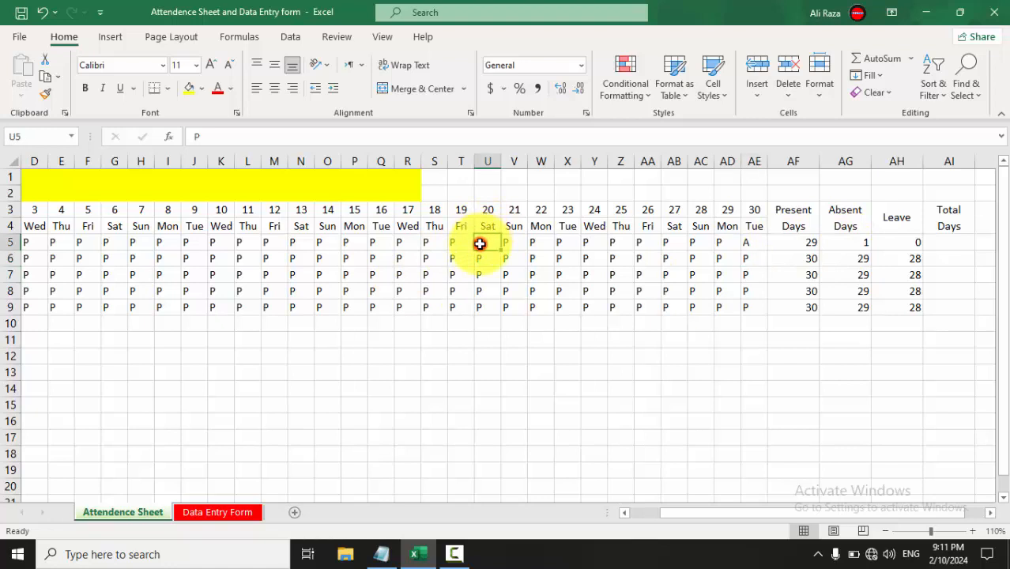
{"action": "type", "text": "L"}
{"action": "key", "text": "Return"}
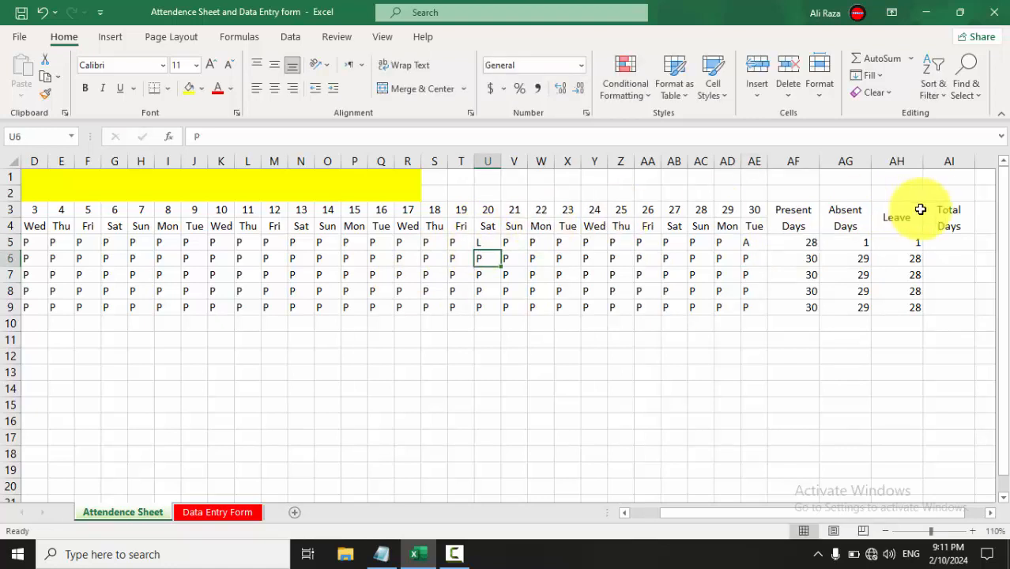
Mark days 16, 14 and 13 as A for the first employee.
{"action": "left_click", "coordinate": [380, 249]}
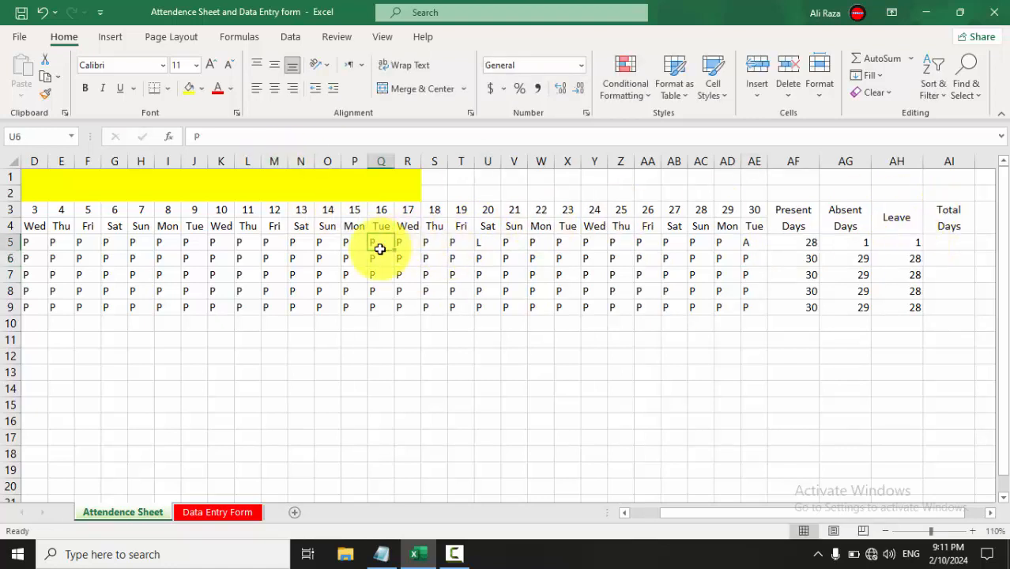
{"action": "type", "text": "A"}
{"action": "key", "text": "Left"}
{"action": "key", "text": "Left"}
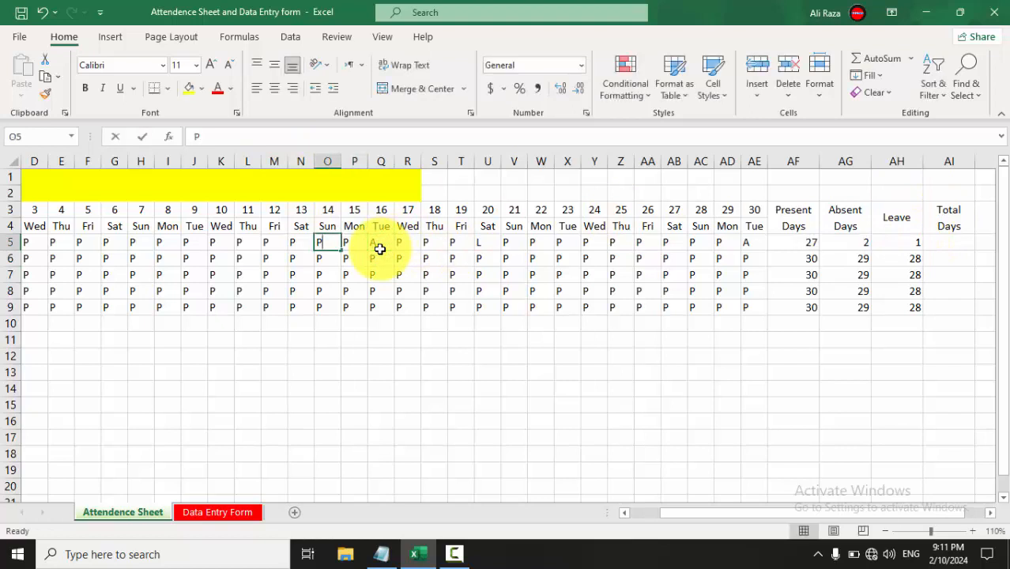
{"action": "type", "text": "A"}
{"action": "key", "text": "Left"}
{"action": "type", "text": "A"}
{"action": "key", "text": "Right"}
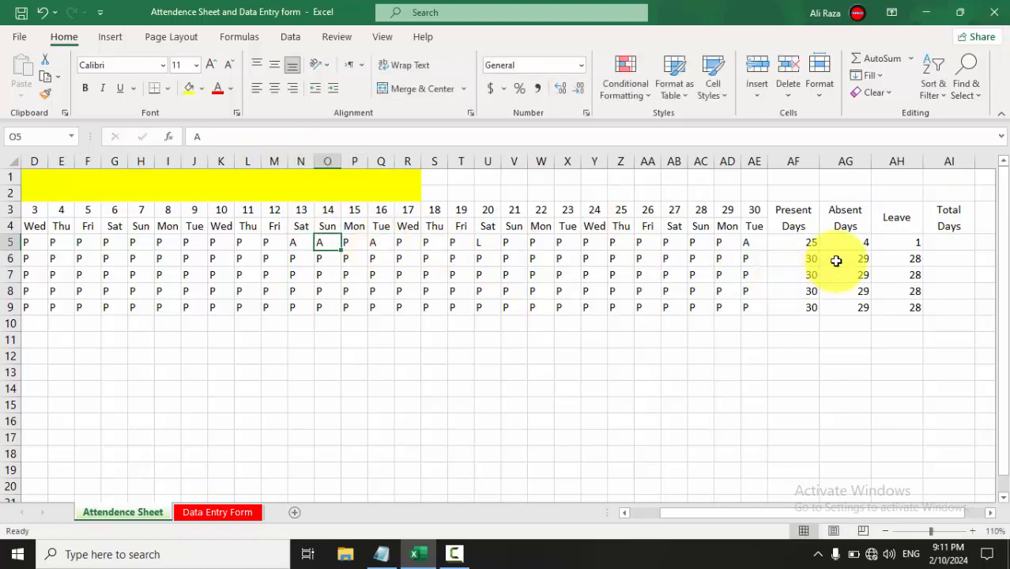
{"action": "left_click", "coordinate": [927, 242]}
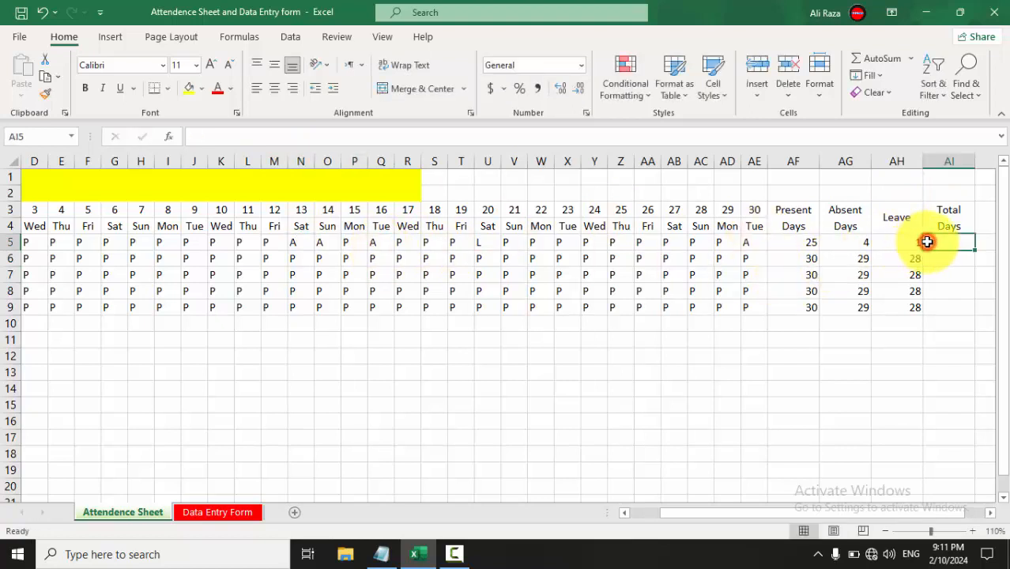
Enter 30 as Total Days in AI5 and fill it down to AI9.
{"action": "scroll", "coordinate": [927, 242], "scroll_direction": "right", "scroll_amount": 2}
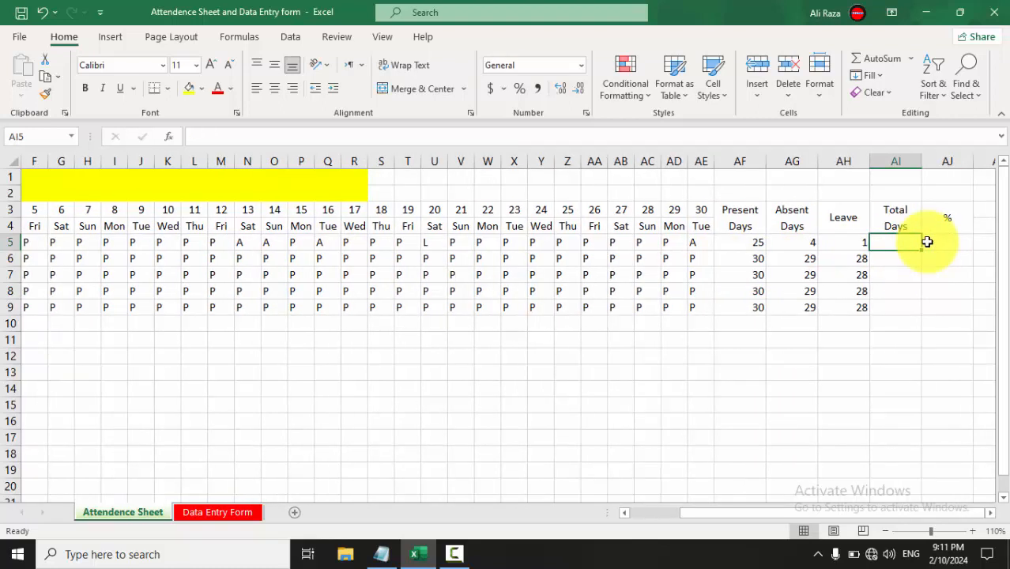
{"action": "type", "text": "30"}
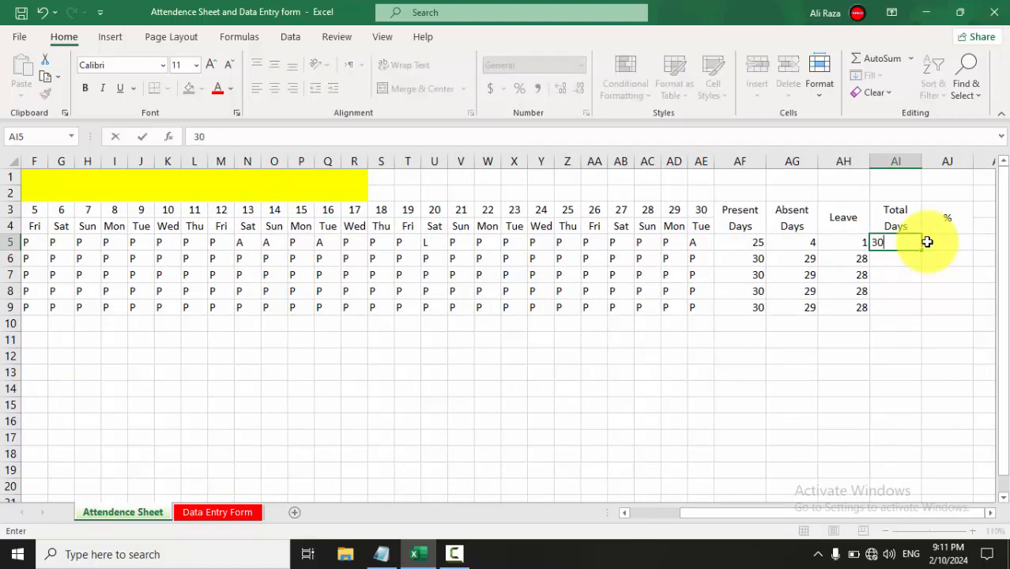
{"action": "left_click", "coordinate": [923, 294]}
{"action": "left_click", "coordinate": [907, 245]}
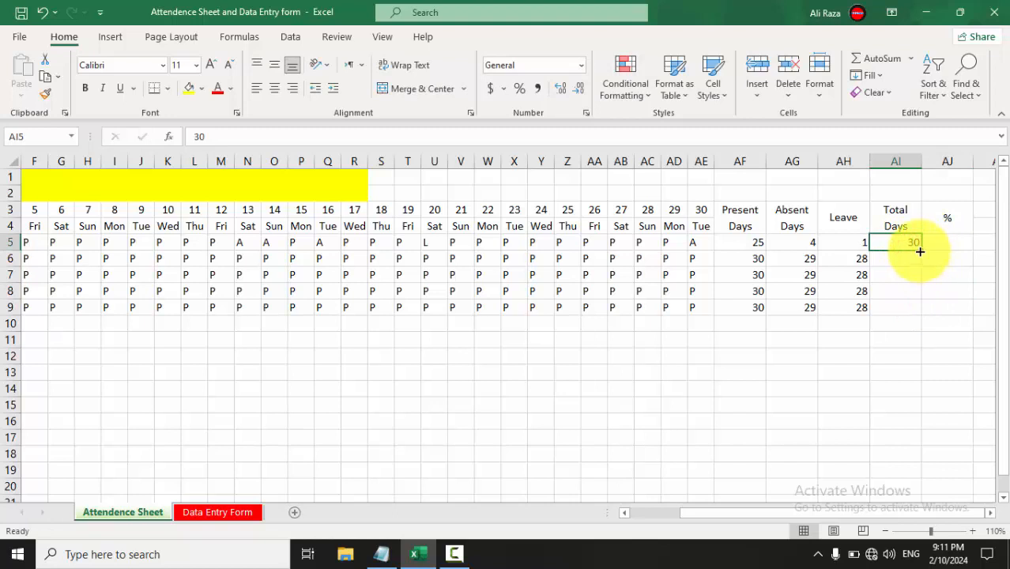
{"action": "left_click_drag", "start_coordinate": [919, 251], "coordinate": [922, 322]}
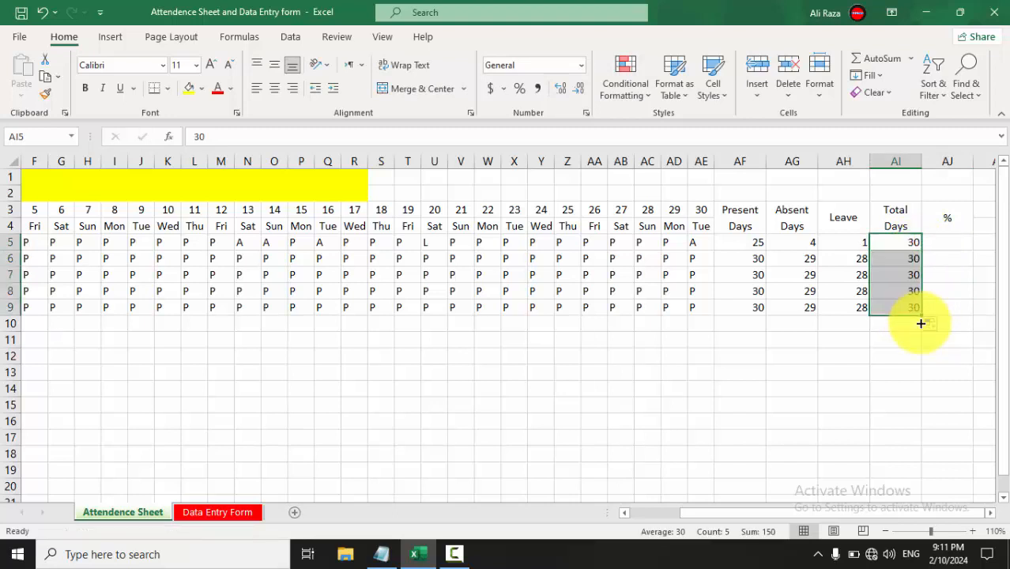
Enter =AF5/AI5*100 in AJ5 for the first student's attendance percentage.
{"action": "left_click", "coordinate": [940, 236]}
{"action": "type", "text": "="}
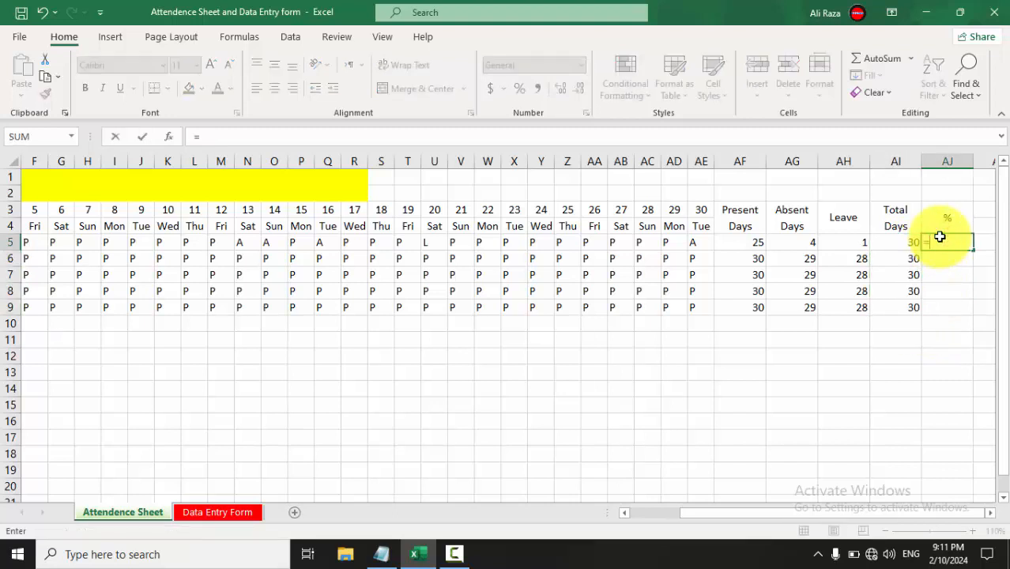
{"action": "key", "text": "Left"}
{"action": "key", "text": "Left"}
{"action": "key", "text": "Left"}
{"action": "key", "text": "Left"}
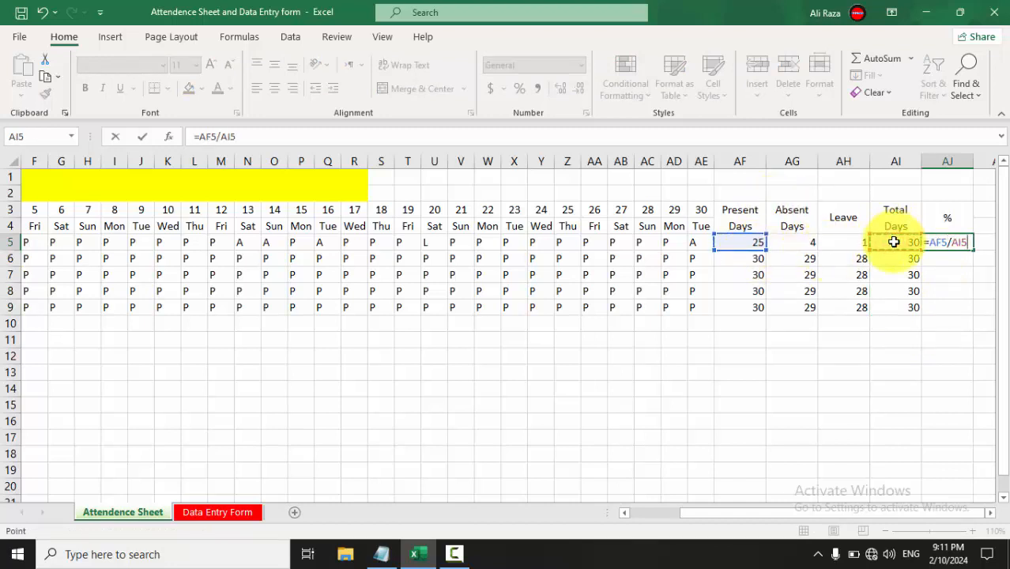
{"action": "key", "text": "Return"}
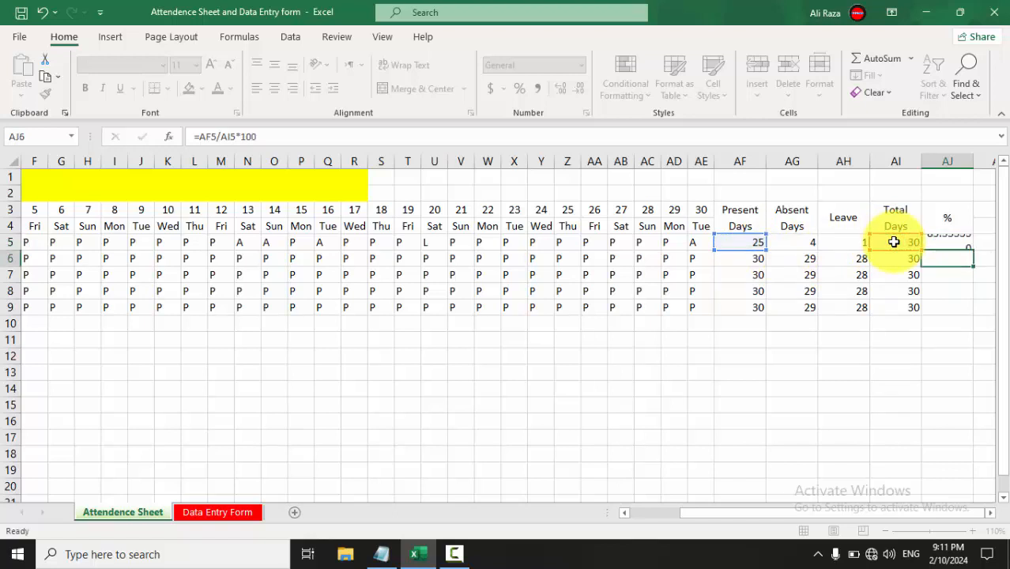
{"action": "left_click", "coordinate": [936, 241]}
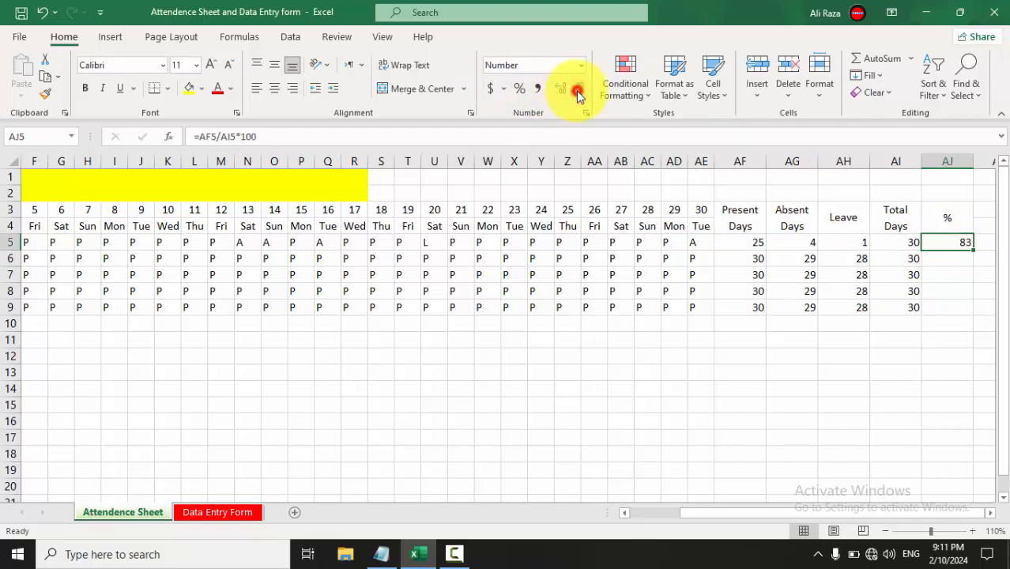
Fill the % formula down to AJ9 and apply All Borders to A3:AJ9.
{"action": "left_click_drag", "start_coordinate": [973, 253], "coordinate": [965, 321]}
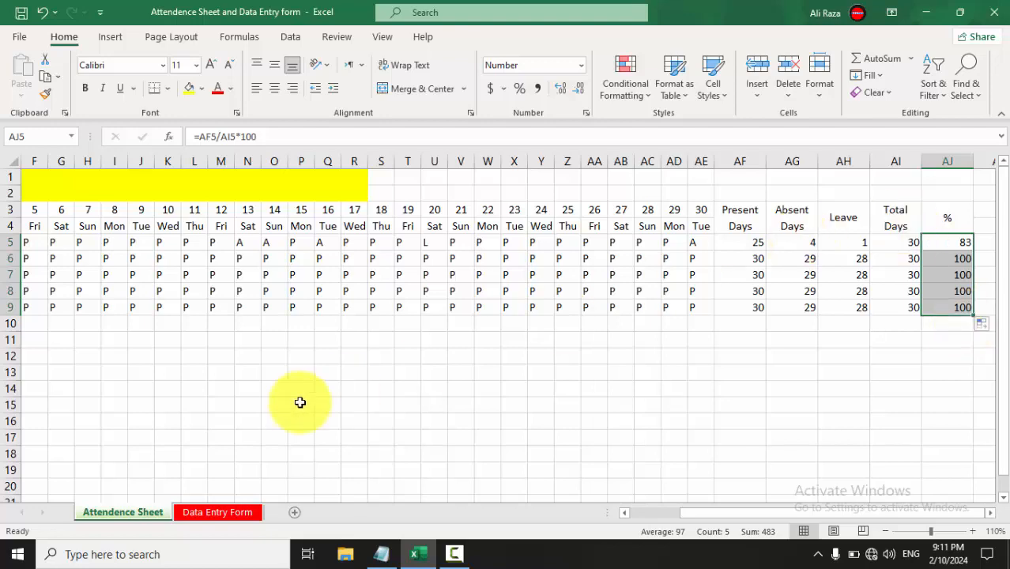
{"action": "scroll", "coordinate": [300, 401], "scroll_direction": "left", "scroll_amount": 5}
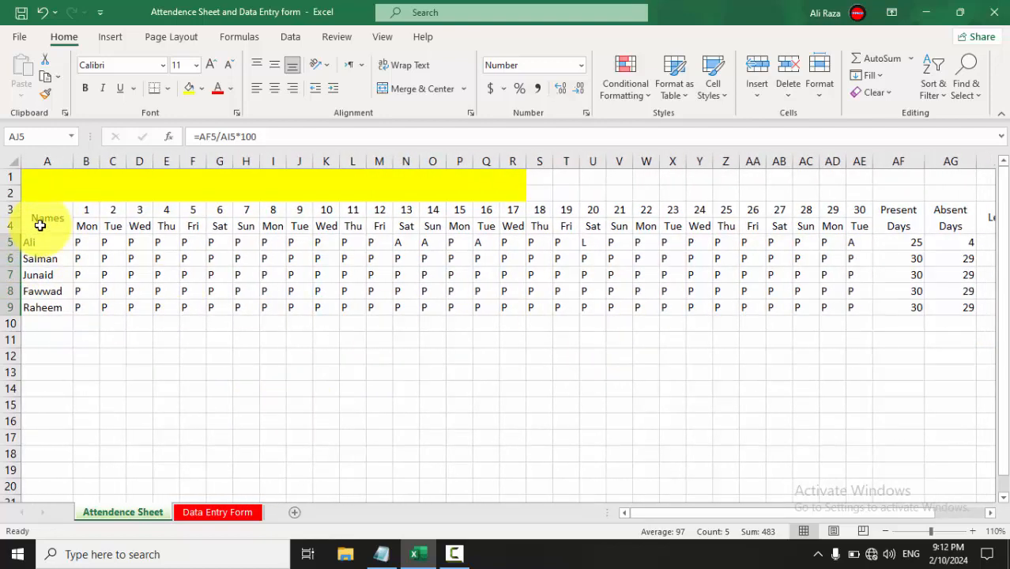
{"action": "left_click_drag", "start_coordinate": [39, 226], "coordinate": [886, 309]}
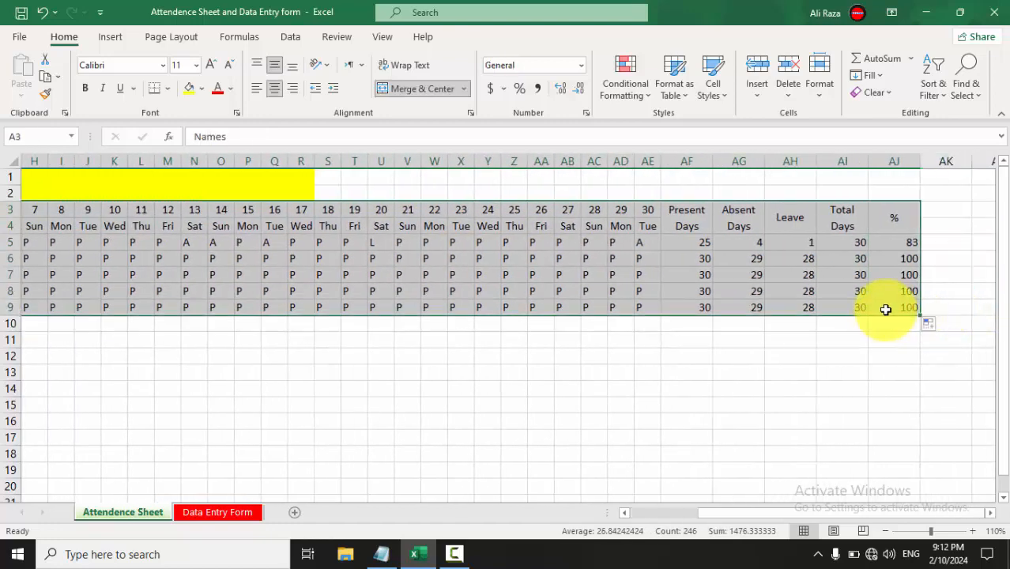
{"action": "key", "text": "alt"}
{"action": "key", "text": "h"}
{"action": "key", "text": "b"}
{"action": "key", "text": "a"}
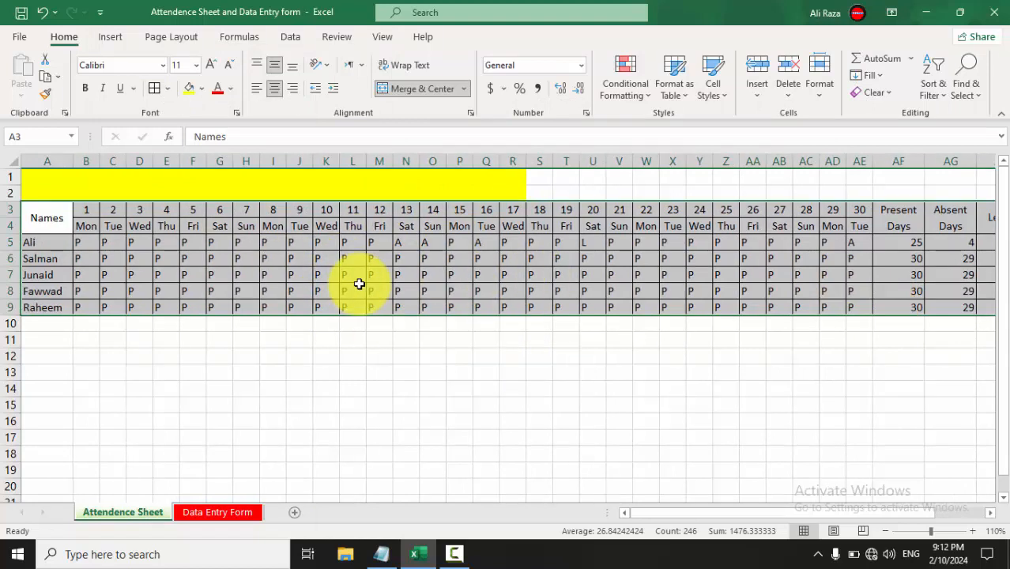
Toggle centre alignment off and back on for the table cells with Alt, H, A, C.
{"action": "key", "text": "alt"}
{"action": "key", "text": "h"}
{"action": "key", "text": "a"}
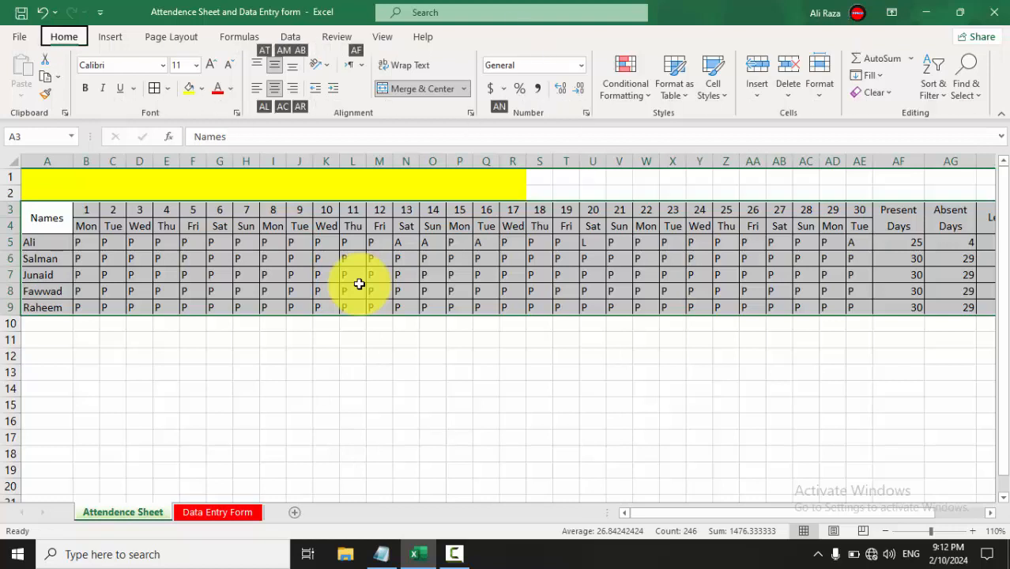
{"action": "key", "text": "c"}
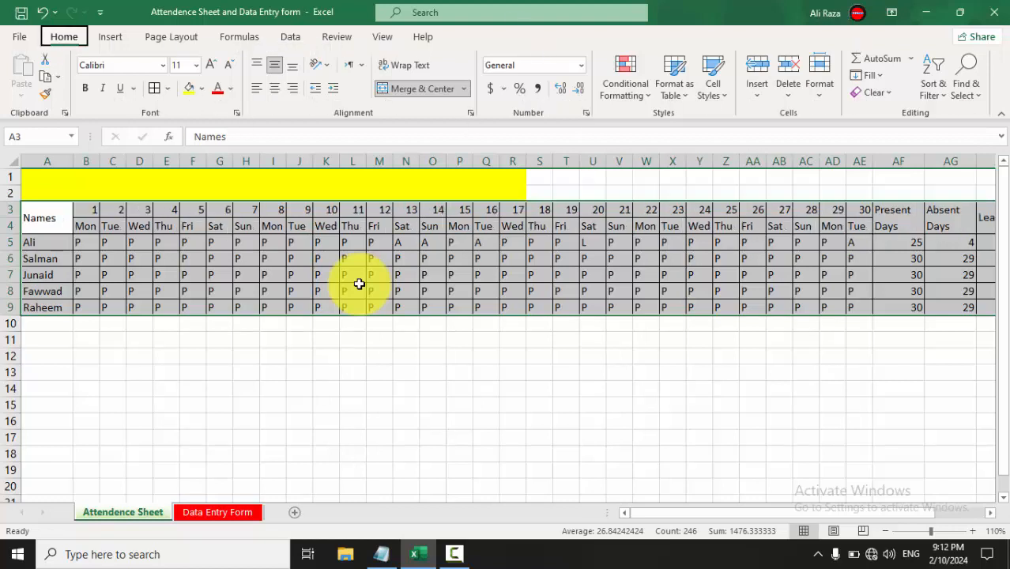
{"action": "key", "text": "alt"}
{"action": "key", "text": "h"}
{"action": "key", "text": "a"}
{"action": "key", "text": "c"}
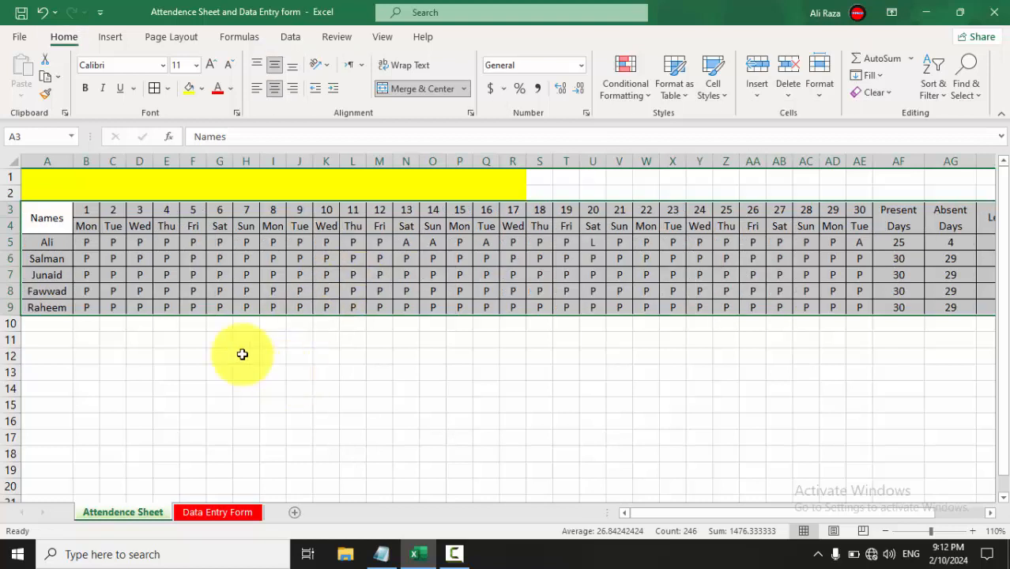
Left-align the student names in A5:A9.
{"action": "left_click", "coordinate": [192, 339]}
{"action": "left_click_drag", "start_coordinate": [49, 243], "coordinate": [49, 305]}
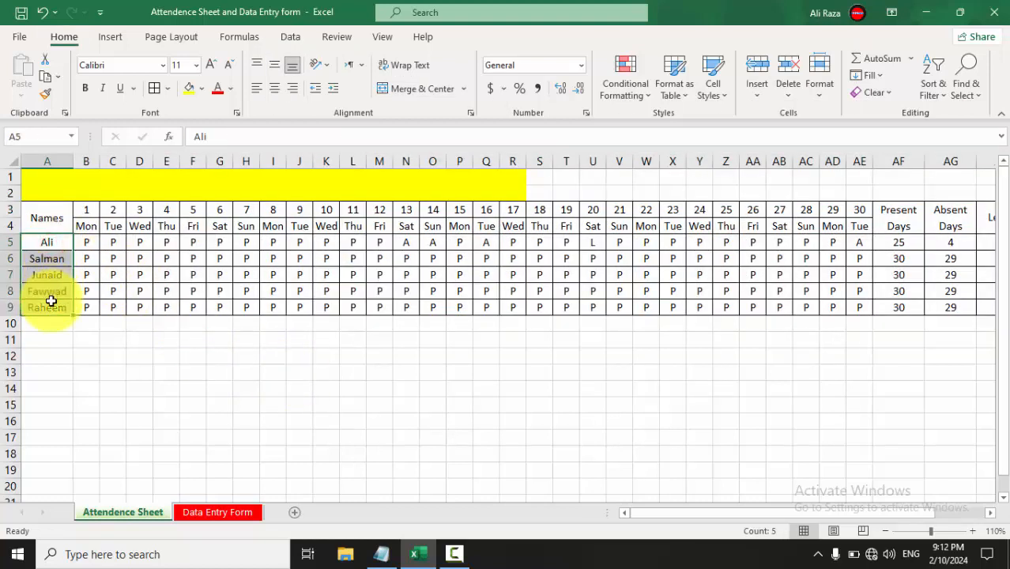
{"action": "left_click", "coordinate": [253, 93]}
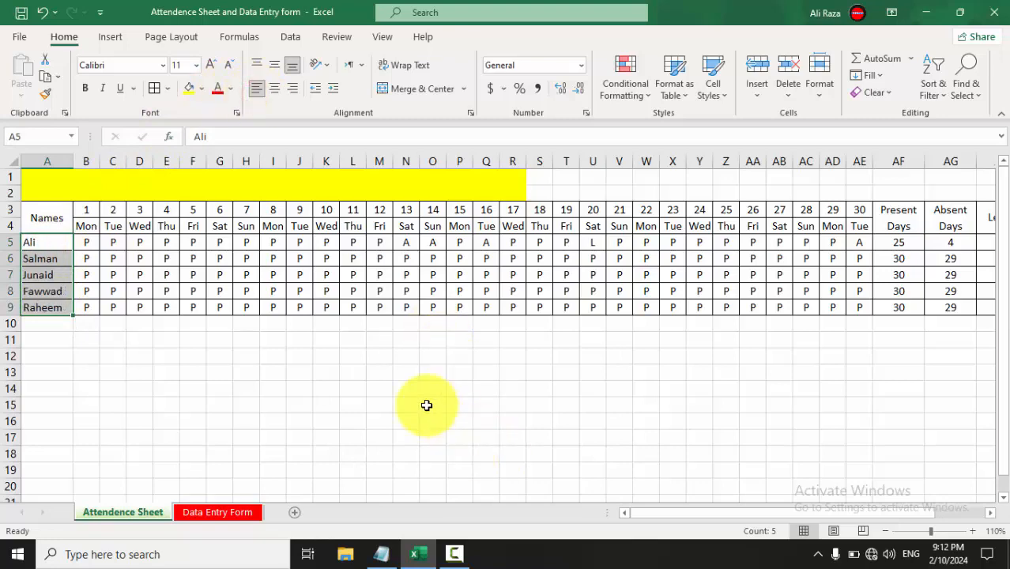
Merge and centre the yellow title band across A1:T2.
{"action": "scroll", "coordinate": [427, 406], "scroll_direction": "down", "scroll_amount": 1}
{"action": "scroll", "coordinate": [427, 406], "scroll_direction": "up", "scroll_amount": 1}
{"action": "left_click_drag", "start_coordinate": [63, 185], "coordinate": [555, 162]}
{"action": "key", "text": "alt+h"}
{"action": "key", "text": "m"}
{"action": "key", "text": "c"}
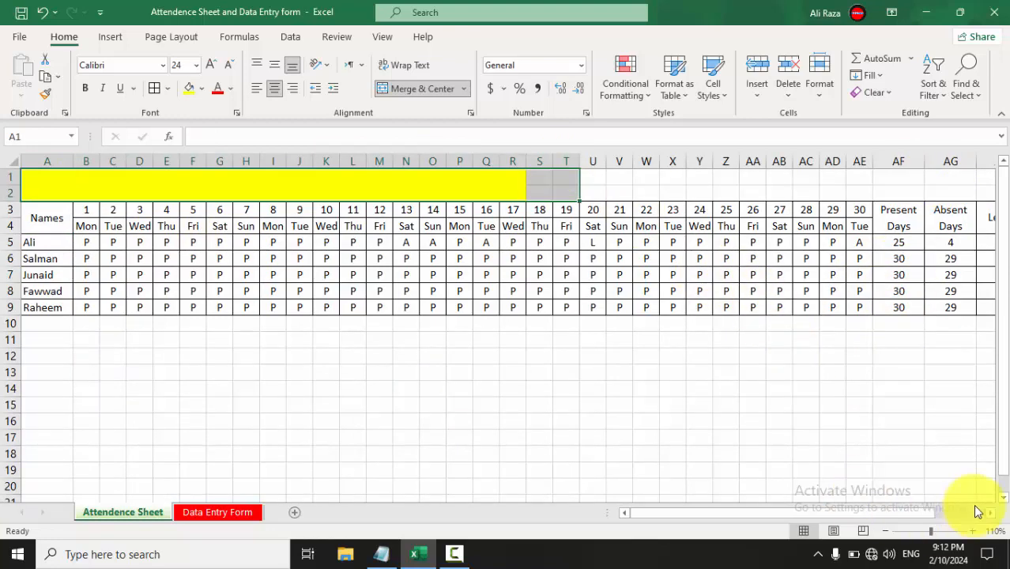
Type 'Attendence Sheet' as the title in the yellow band cell A1.
{"action": "left_click_drag", "start_coordinate": [908, 512], "coordinate": [818, 494]}
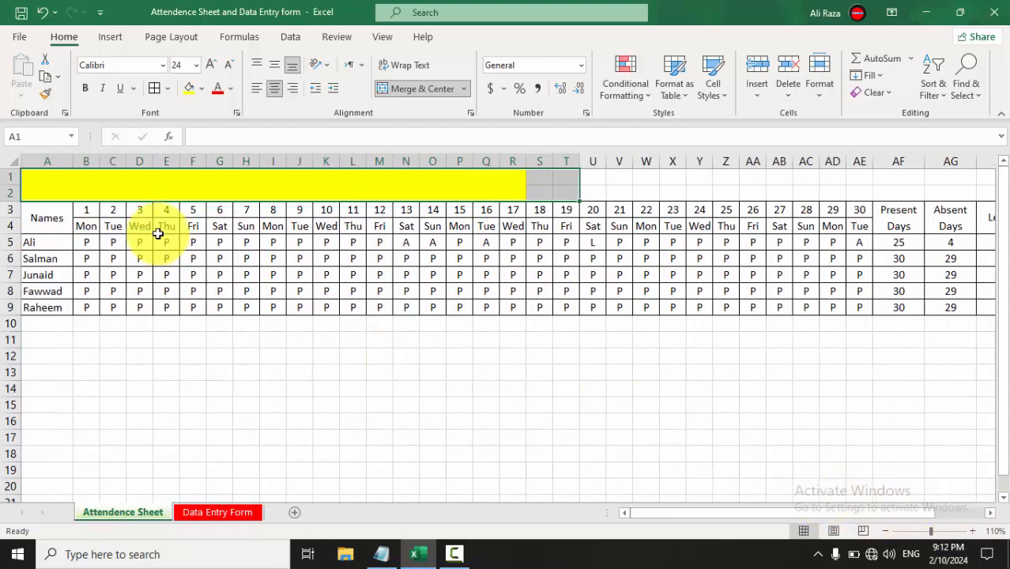
{"action": "double_click", "coordinate": [314, 194]}
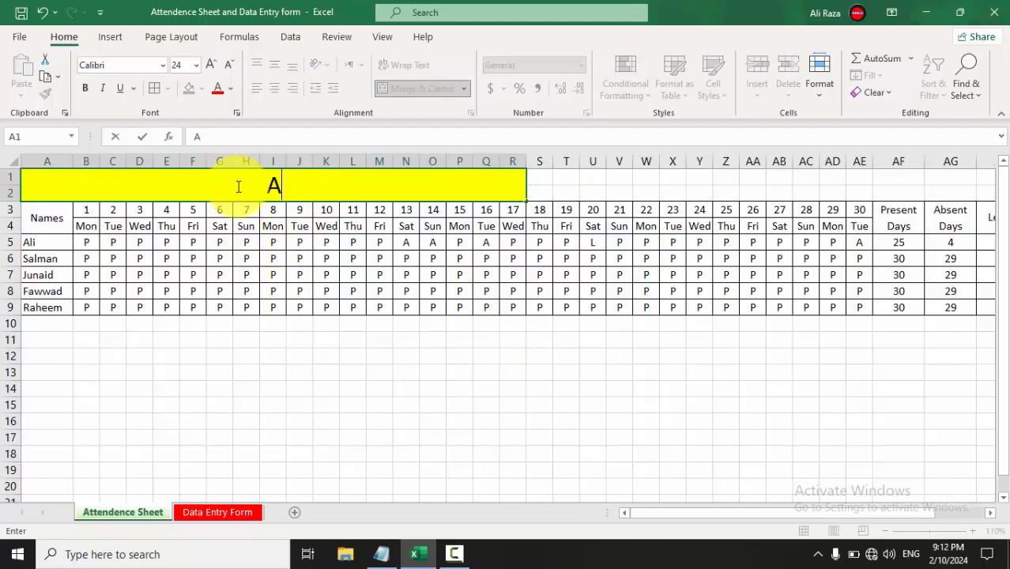
{"action": "type", "text": "Attendence Sheet"}
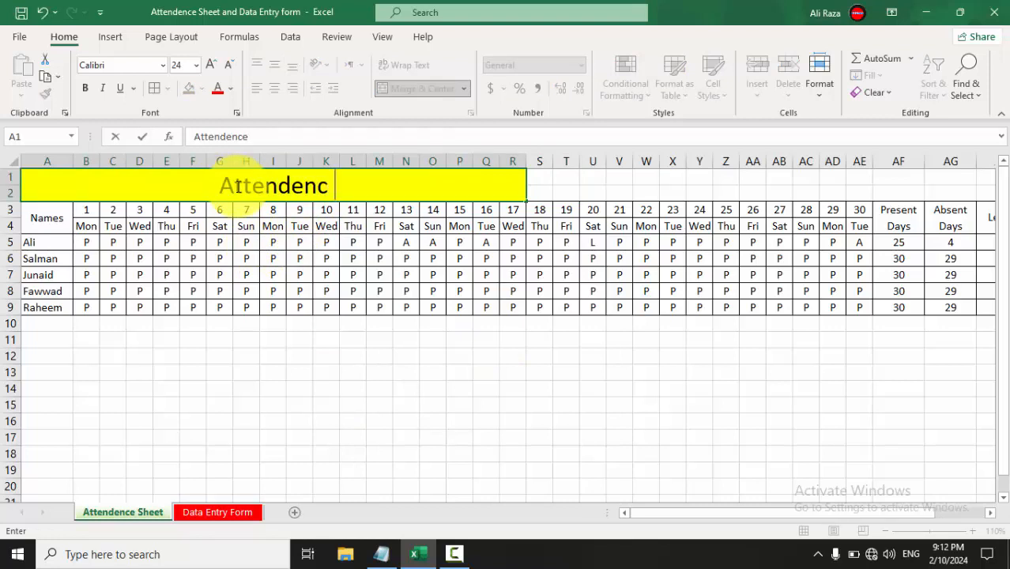
{"action": "left_click", "coordinate": [467, 403]}
Unmerge, then re-merge and centre the title across A1:AG2.
{"action": "left_click_drag", "start_coordinate": [242, 182], "coordinate": [956, 190]}
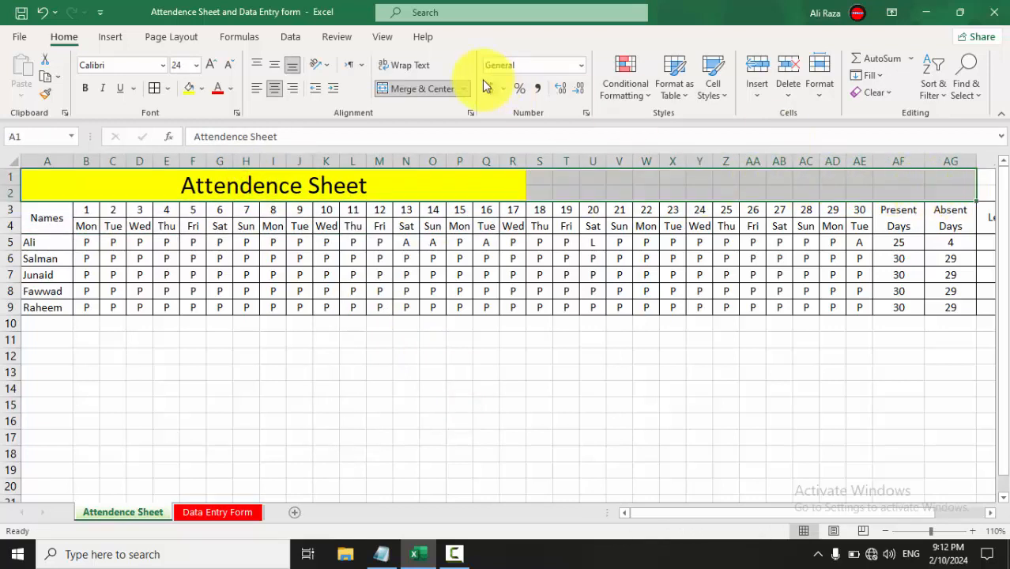
{"action": "left_click", "coordinate": [419, 93]}
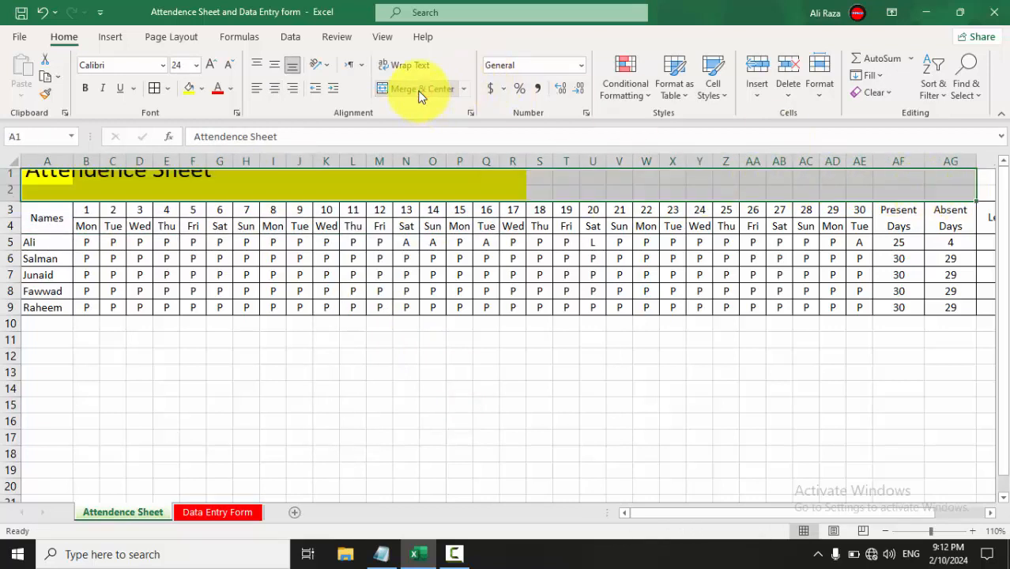
{"action": "left_click", "coordinate": [419, 94]}
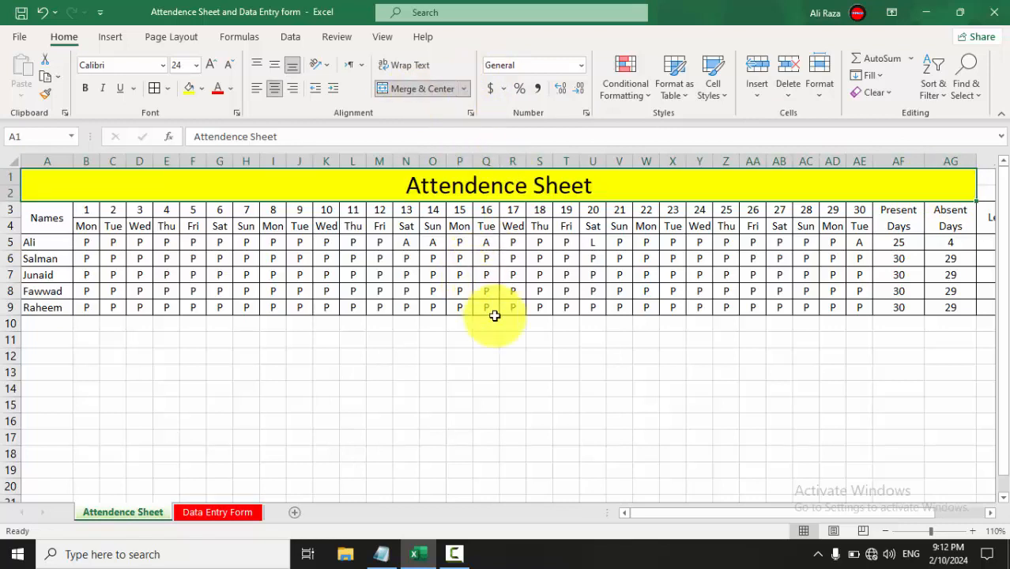
{"action": "left_click", "coordinate": [502, 389]}
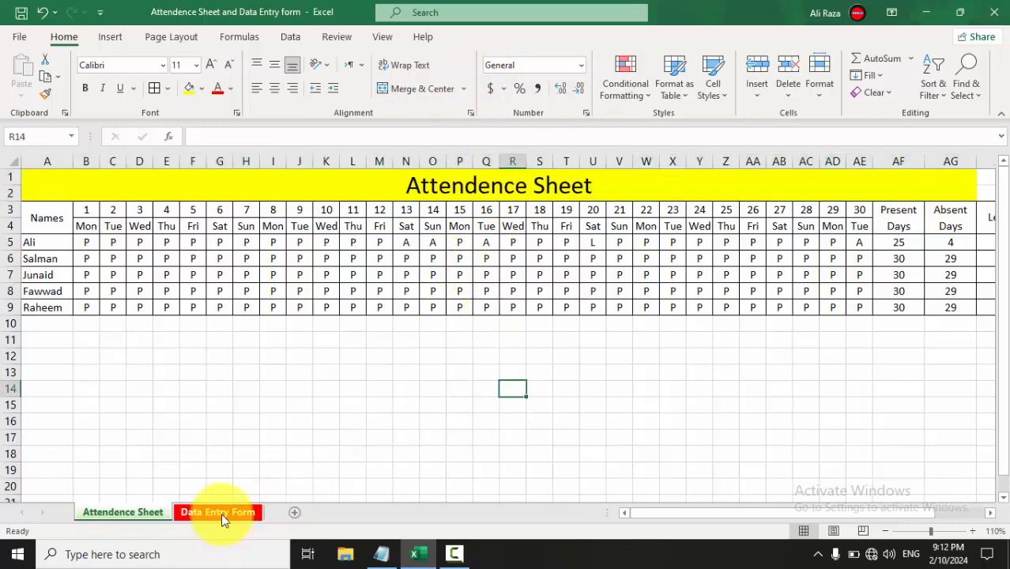
{"action": "left_click", "coordinate": [222, 512]}
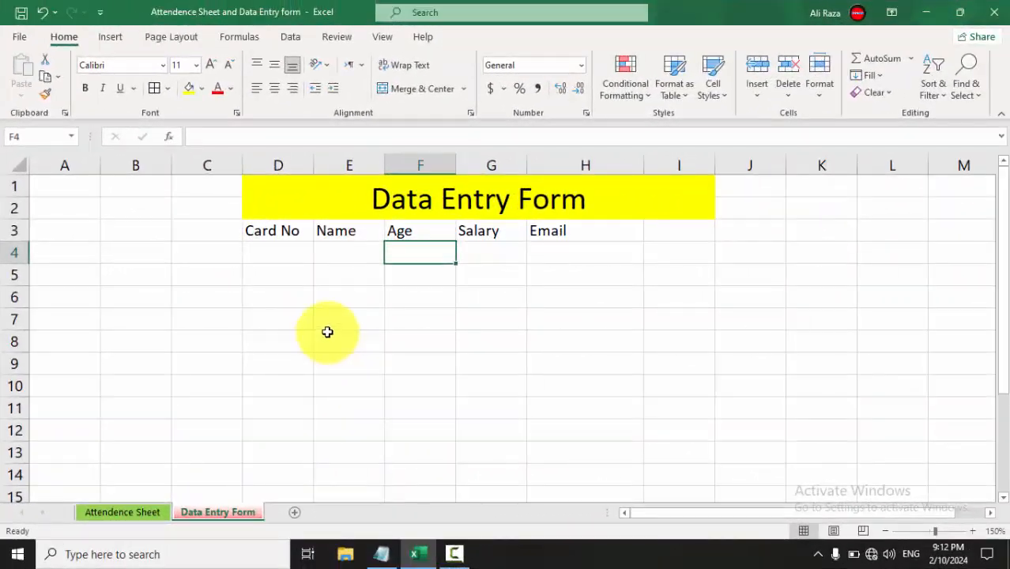
{"action": "left_click", "coordinate": [285, 257]}
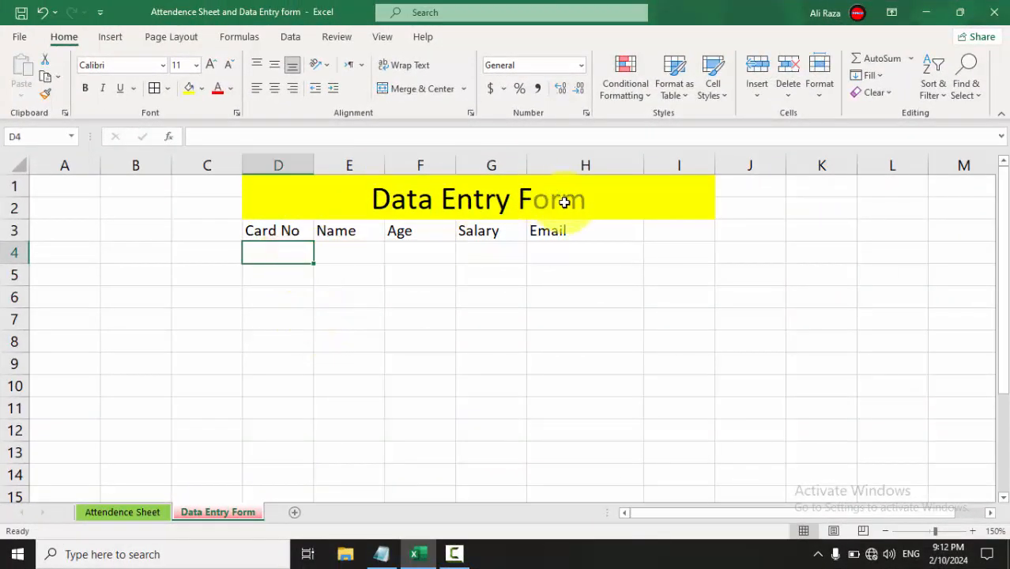
{"action": "left_click", "coordinate": [287, 230]}
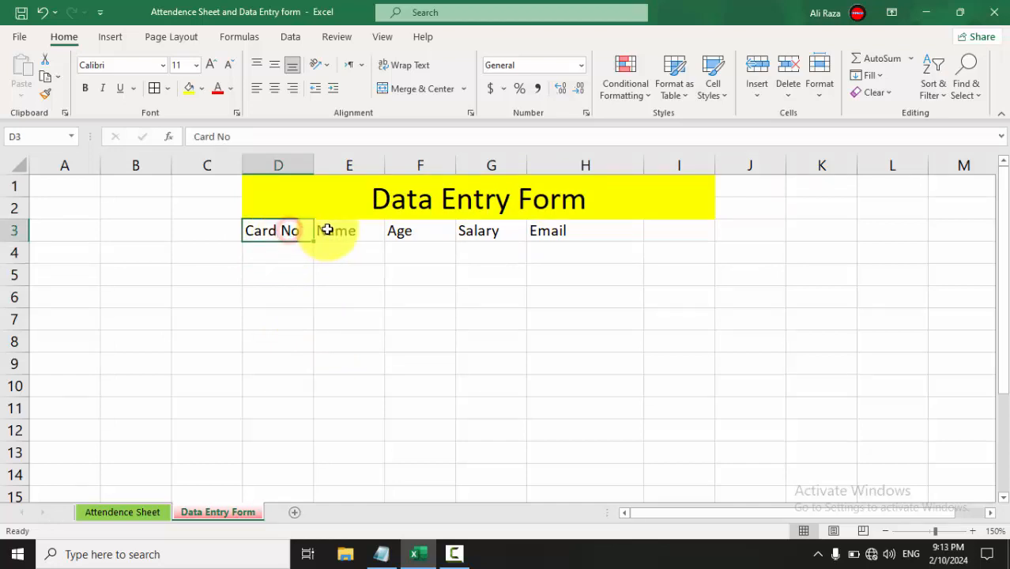
{"action": "left_click", "coordinate": [328, 229]}
{"action": "left_click_drag", "start_coordinate": [400, 231], "coordinate": [494, 229]}
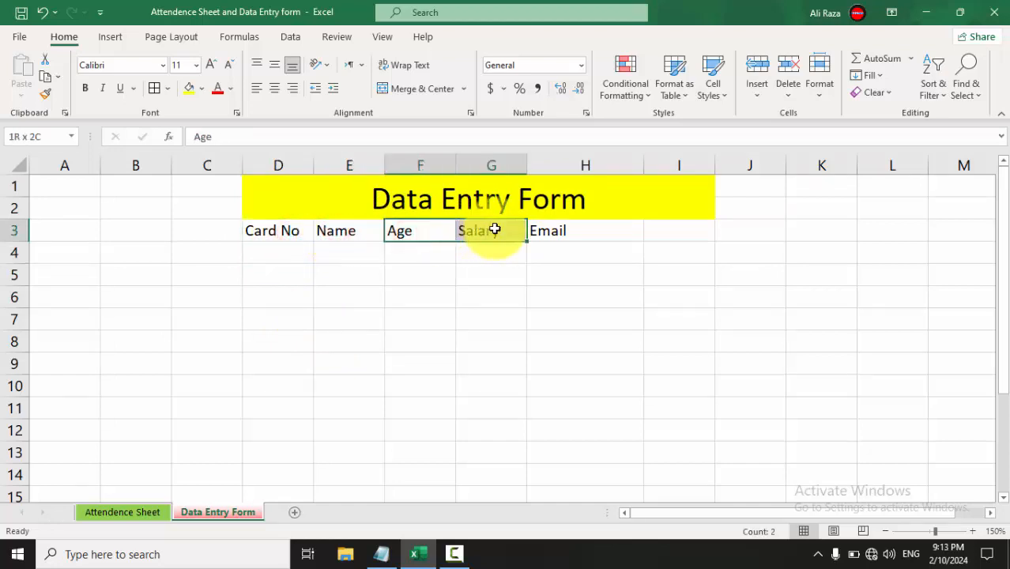
{"action": "left_click", "coordinate": [494, 229]}
{"action": "left_click", "coordinate": [574, 239]}
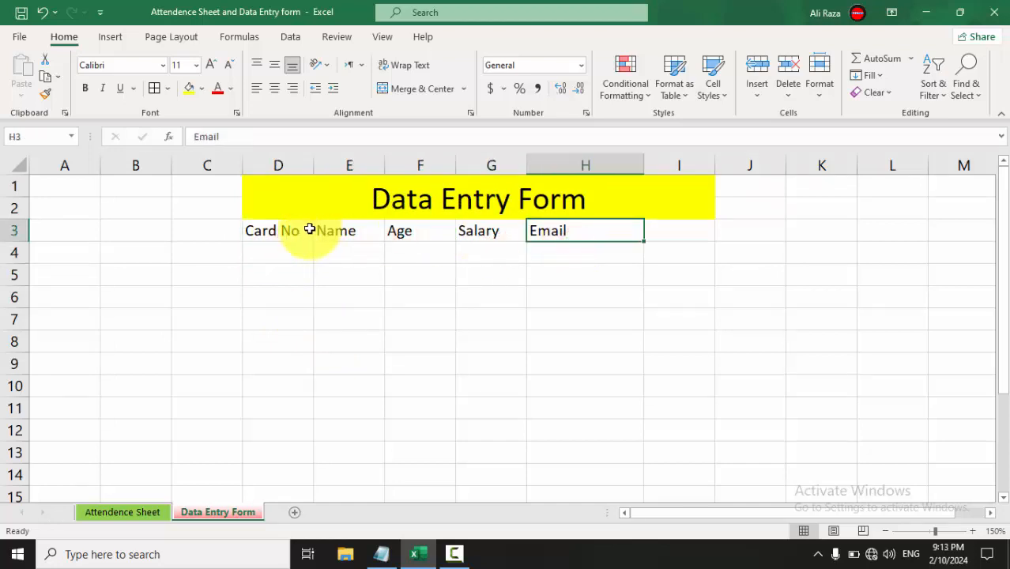
{"action": "left_click_drag", "start_coordinate": [310, 229], "coordinate": [586, 227]}
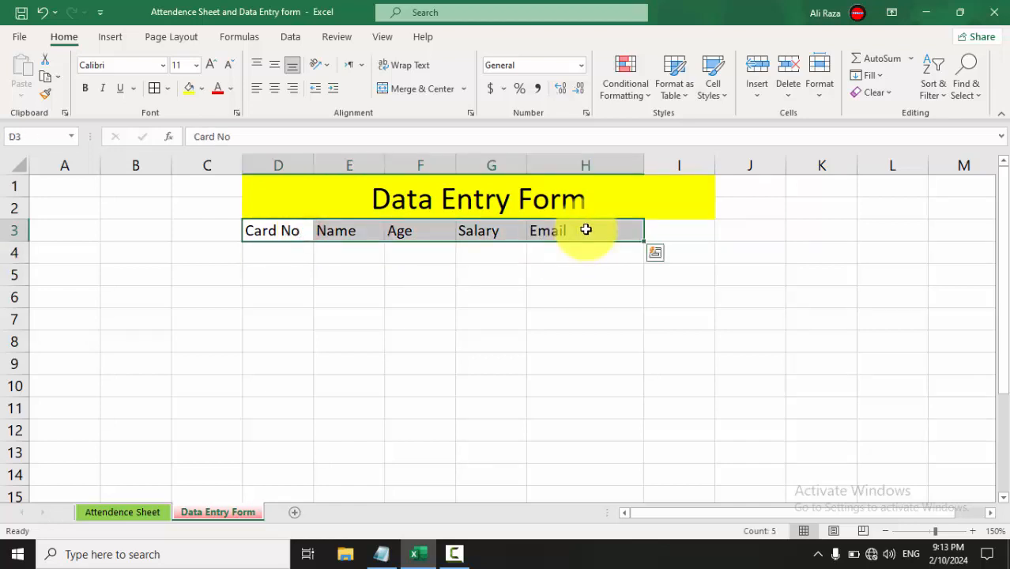
{"action": "left_click", "coordinate": [274, 90]}
{"action": "left_click", "coordinate": [478, 287]}
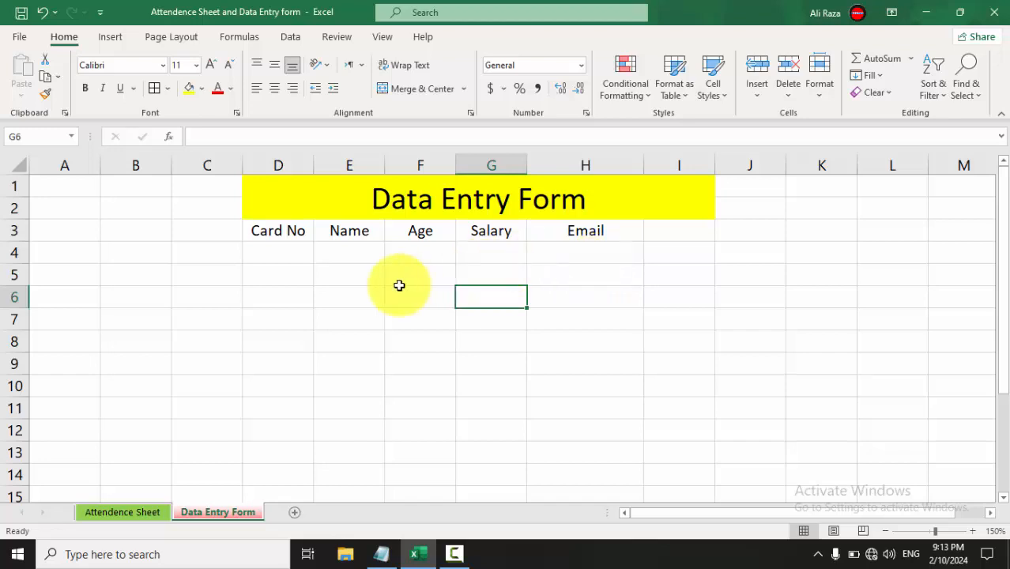
{"action": "left_click", "coordinate": [276, 248]}
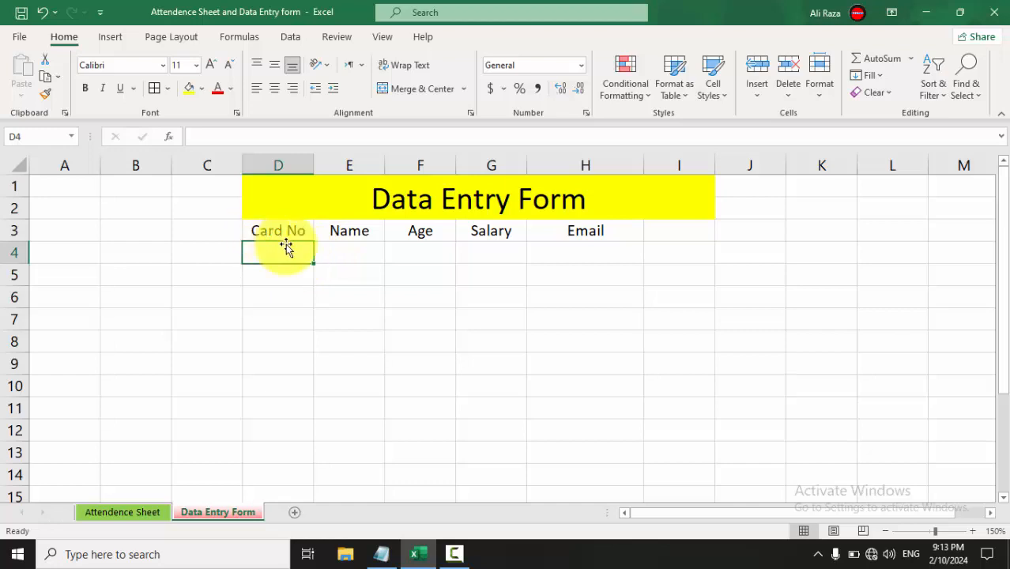
{"action": "left_click", "coordinate": [345, 250]}
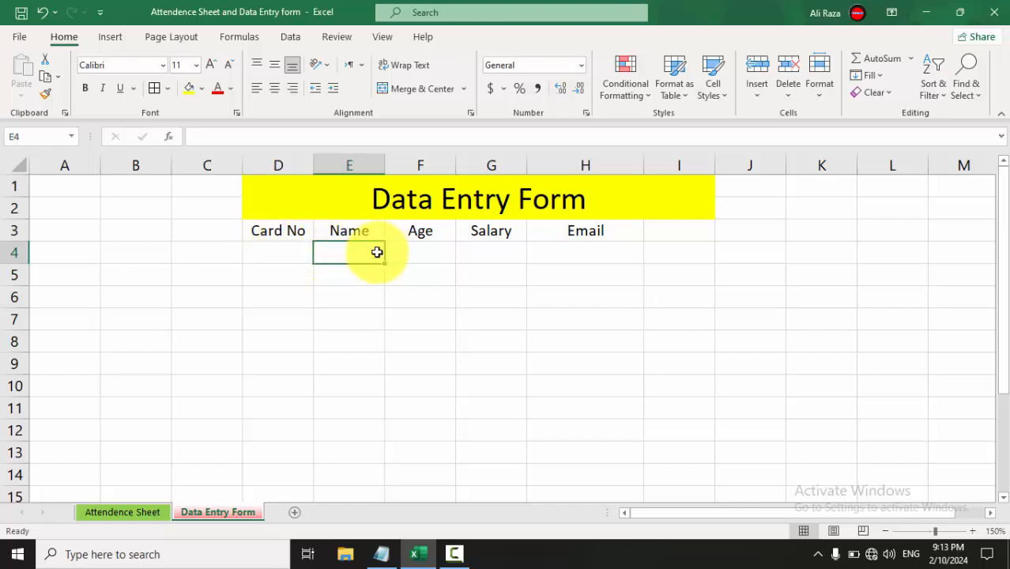
{"action": "left_click", "coordinate": [423, 252]}
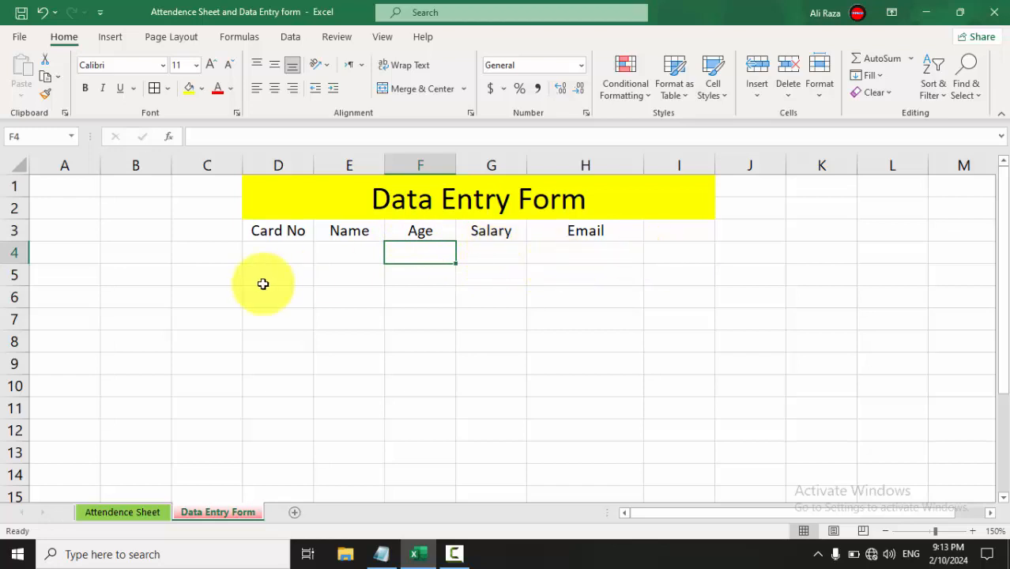
{"action": "left_click", "coordinate": [493, 254]}
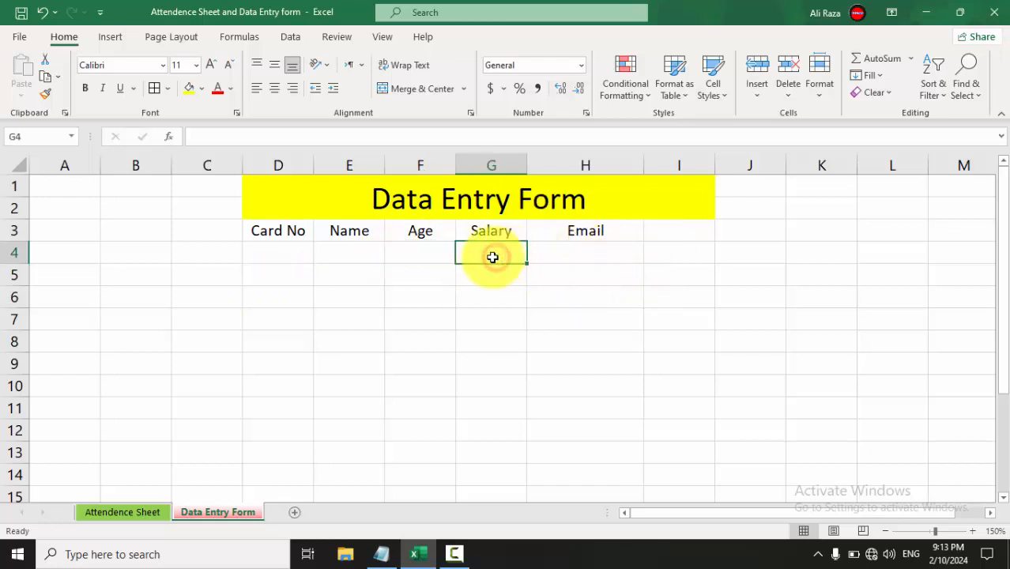
{"action": "left_click", "coordinate": [283, 250]}
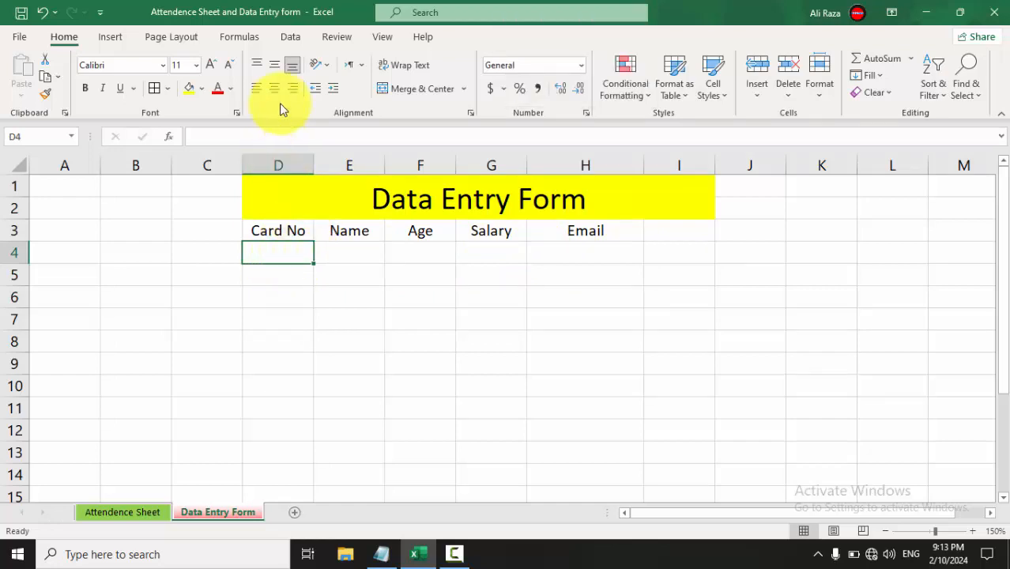
Give D4 the Data Validation input message 'Enter your Card No'.
{"action": "left_click", "coordinate": [290, 39]}
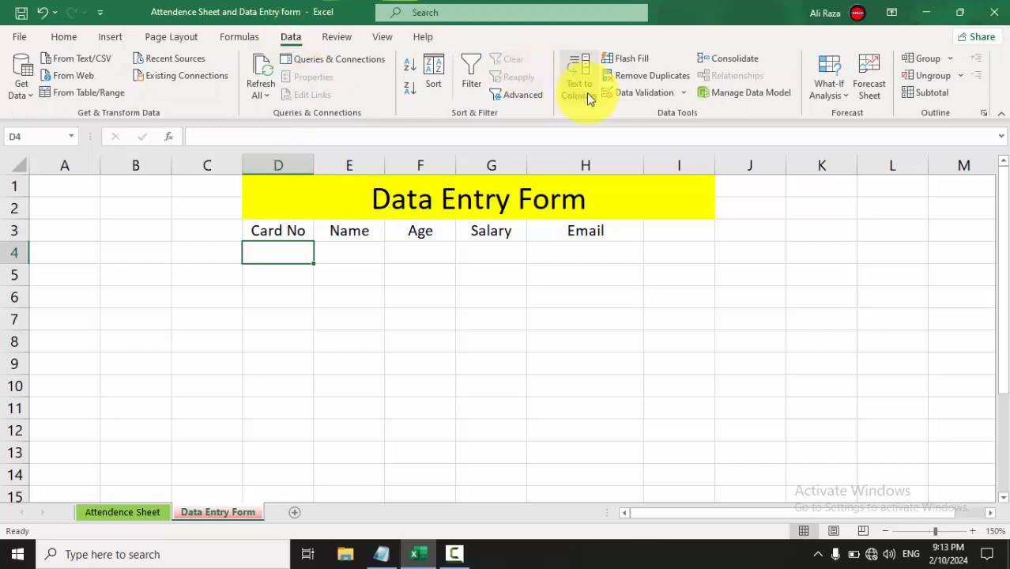
{"action": "left_click", "coordinate": [621, 93]}
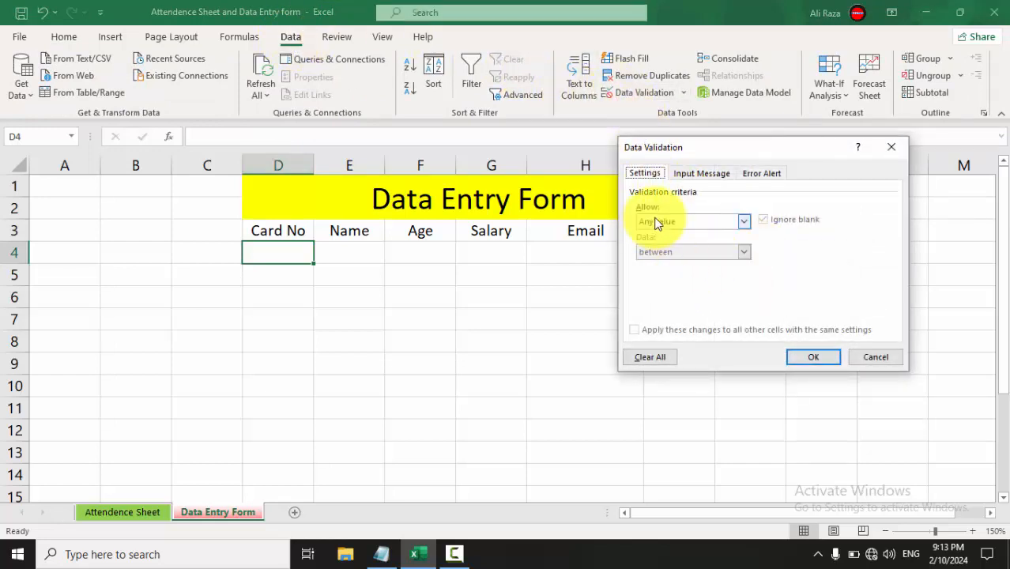
{"action": "left_click", "coordinate": [718, 175]}
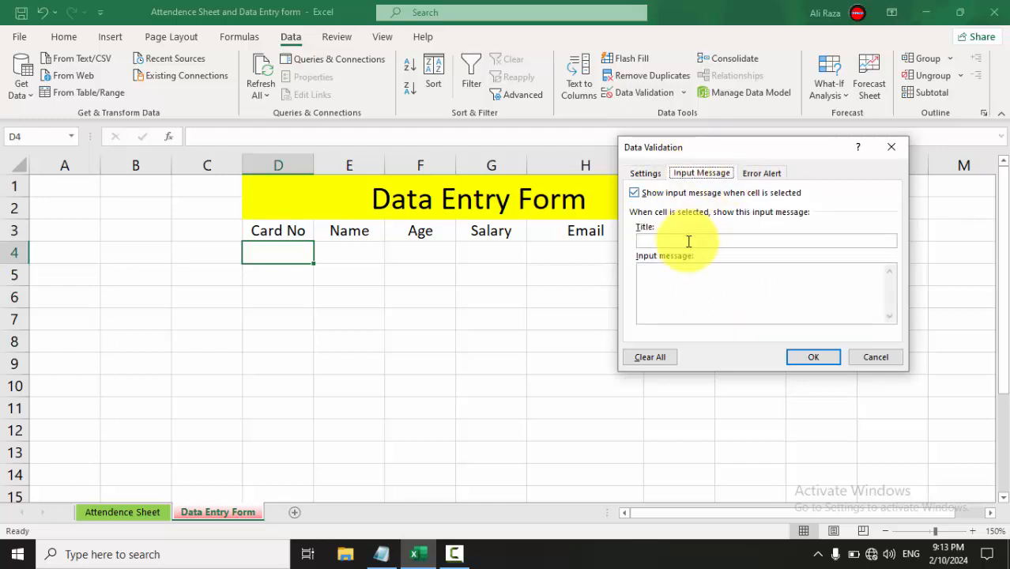
{"action": "left_click", "coordinate": [660, 275]}
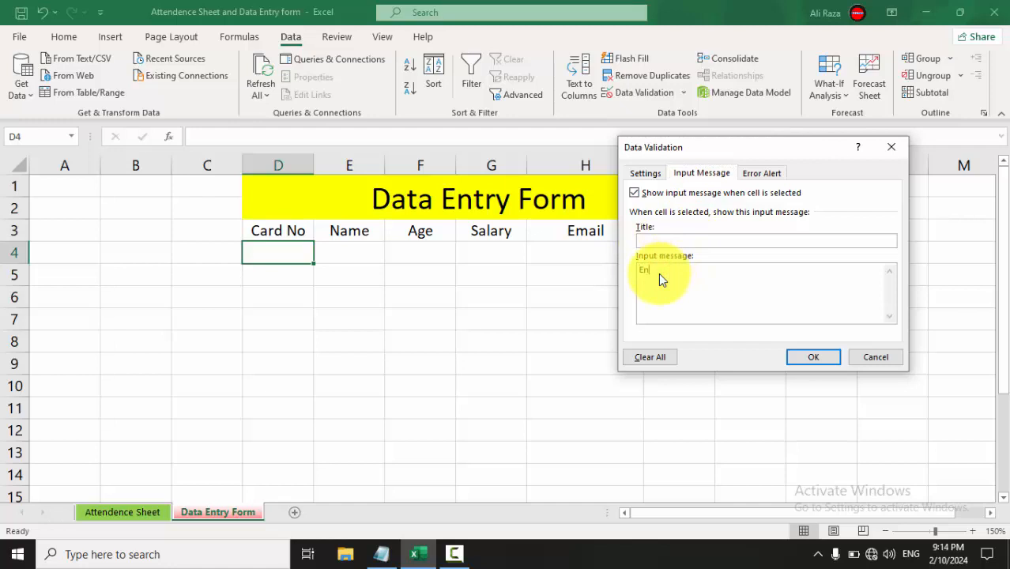
{"action": "type", "text": "Enter your Card No"}
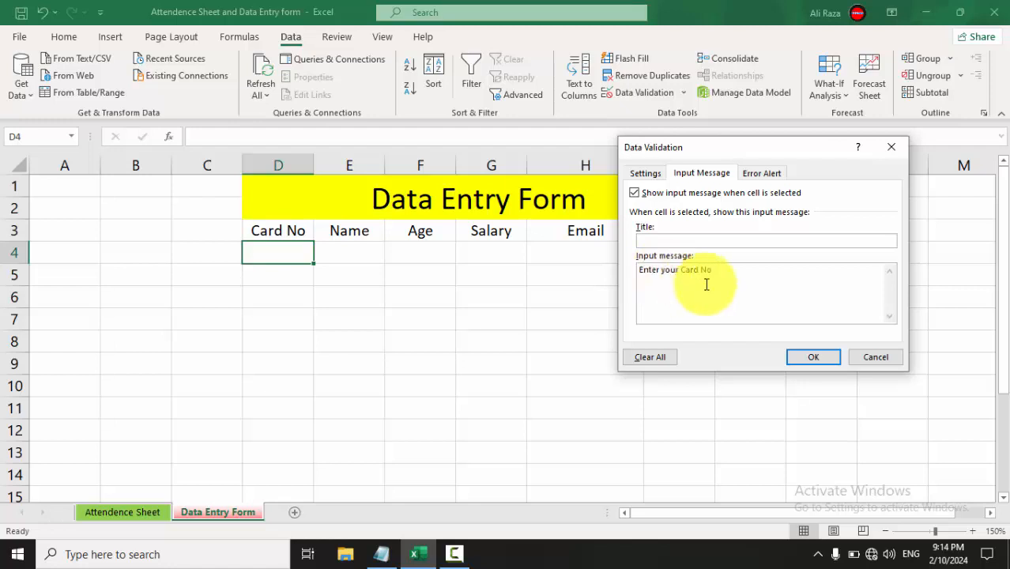
{"action": "left_click", "coordinate": [804, 358]}
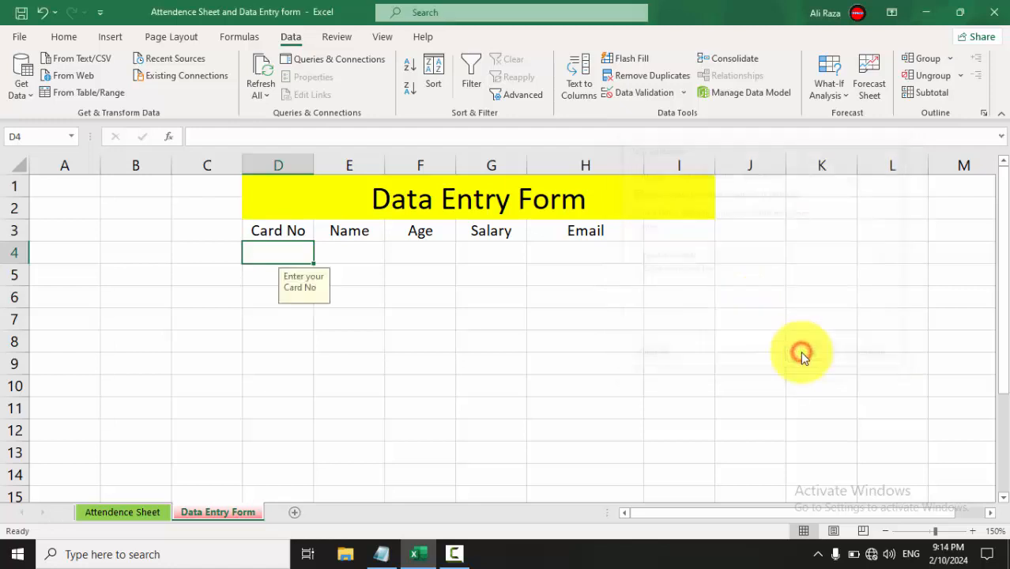
Check the prompt by selecting D4, then the Name, Age and Email cells.
{"action": "left_click", "coordinate": [349, 291]}
{"action": "left_click", "coordinate": [291, 252]}
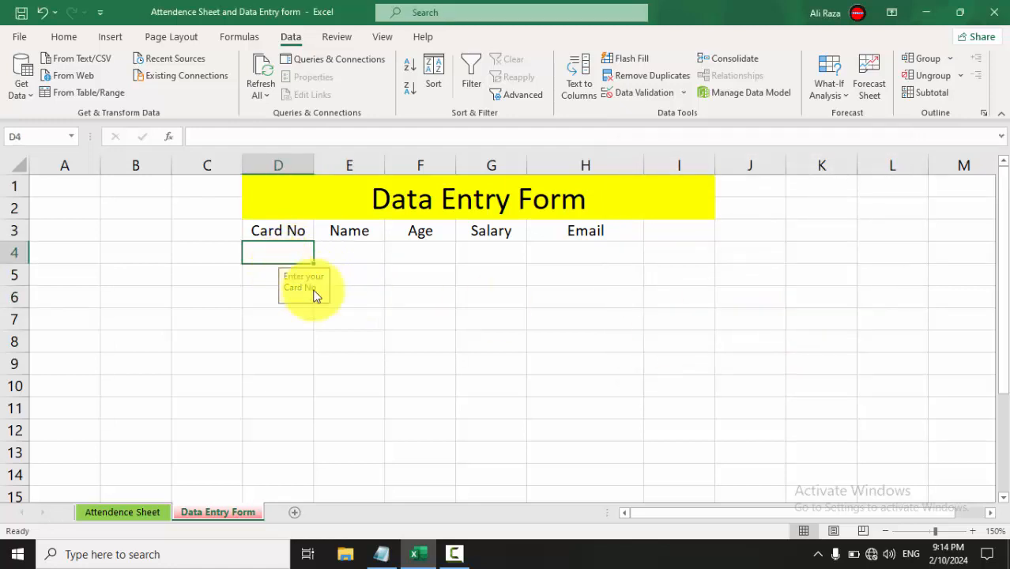
{"action": "left_click", "coordinate": [350, 249]}
{"action": "left_click", "coordinate": [414, 253]}
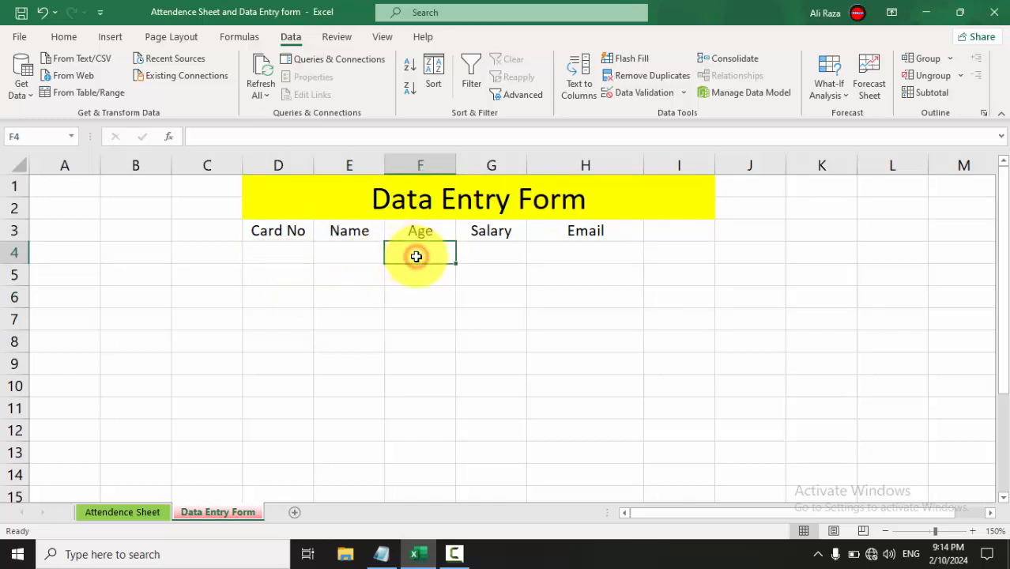
{"action": "left_click", "coordinate": [548, 255]}
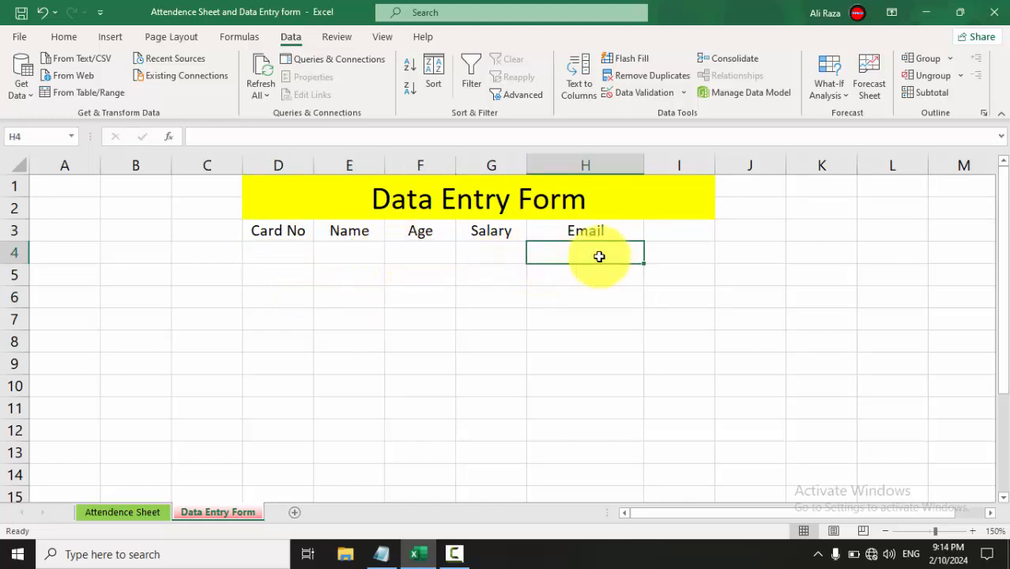
Give H4 a Data Validation input message showing an example e-mail address.
{"action": "left_click", "coordinate": [632, 95]}
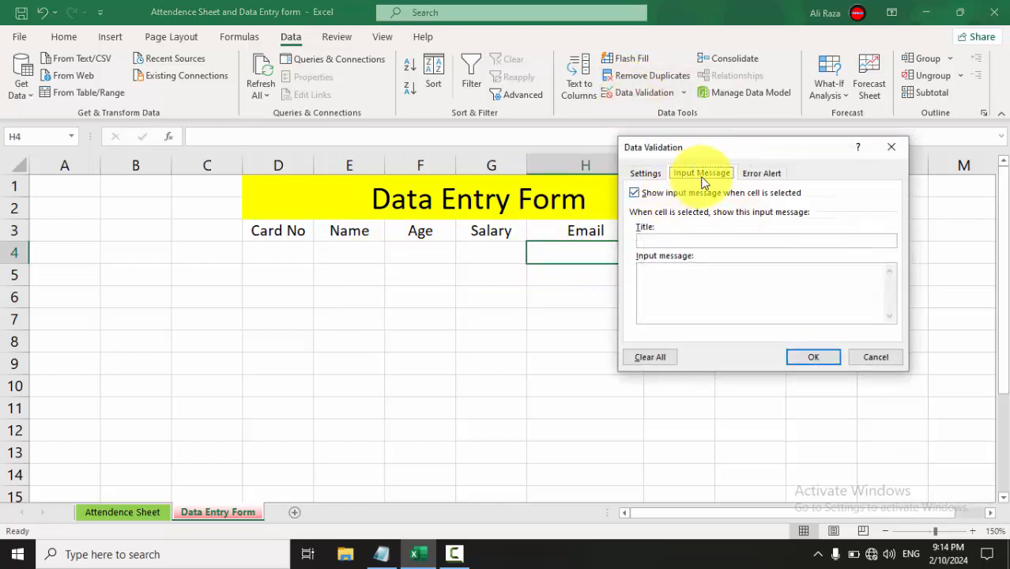
{"action": "left_click", "coordinate": [672, 275]}
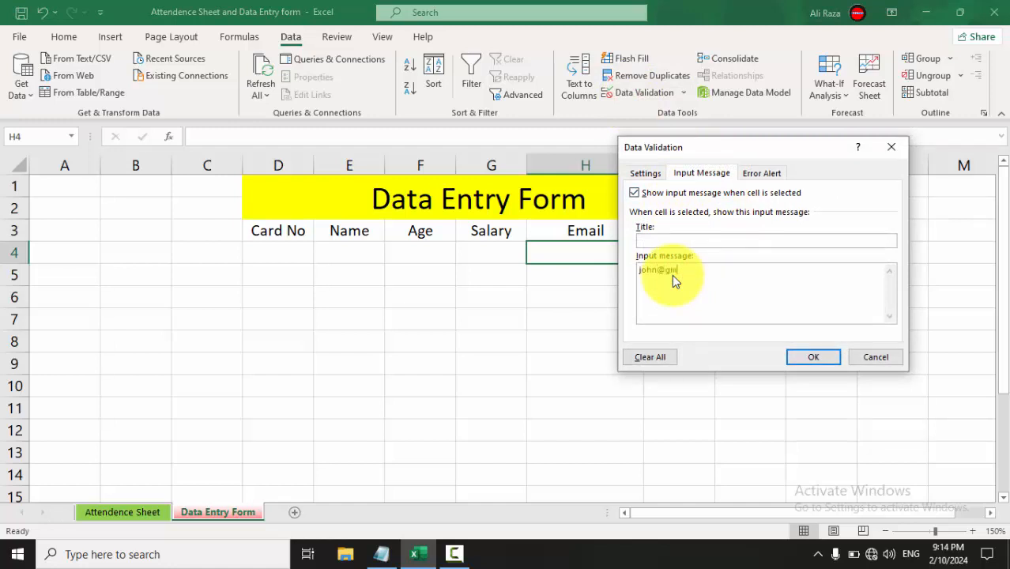
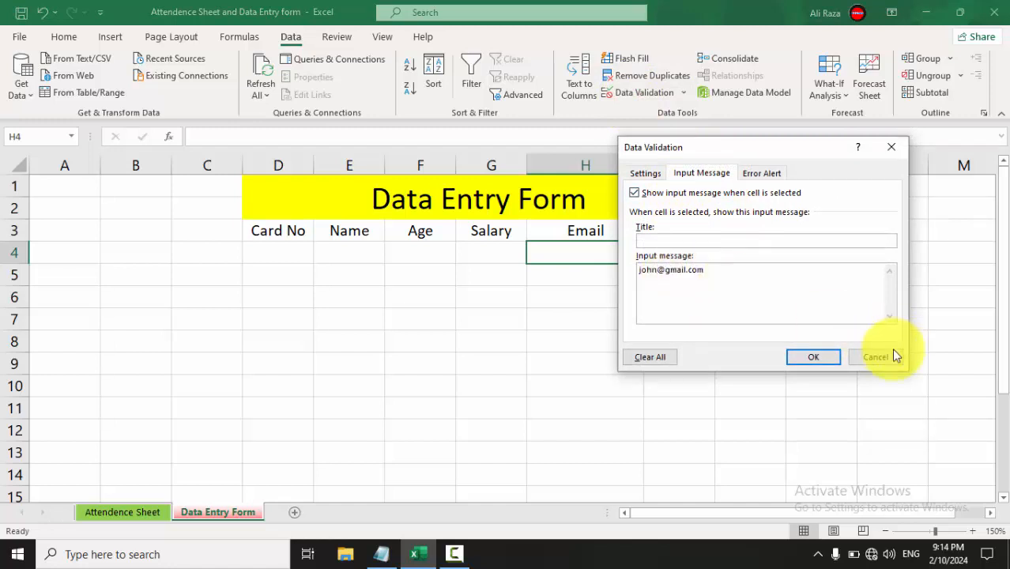
{"action": "left_click", "coordinate": [817, 360]}
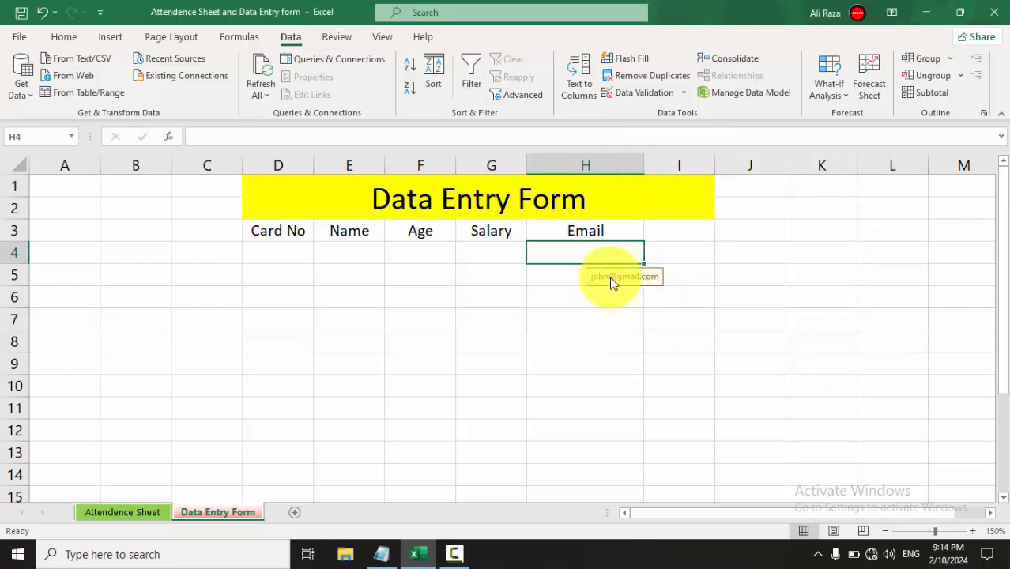
Test the D4 and H4 prompts by selecting G4, D4, H4, D4 and E4.
{"action": "left_click", "coordinate": [496, 253]}
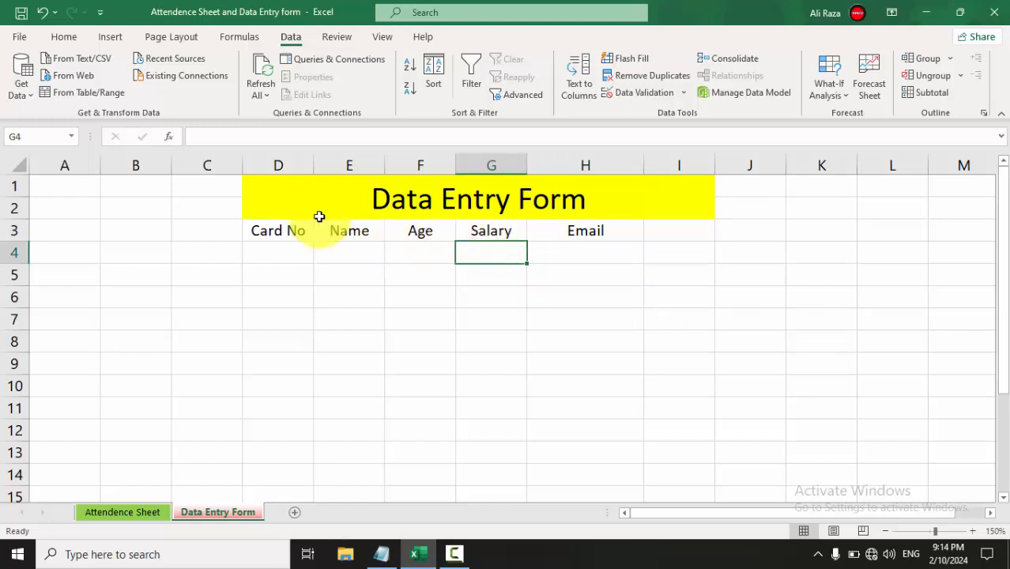
{"action": "left_click", "coordinate": [279, 256]}
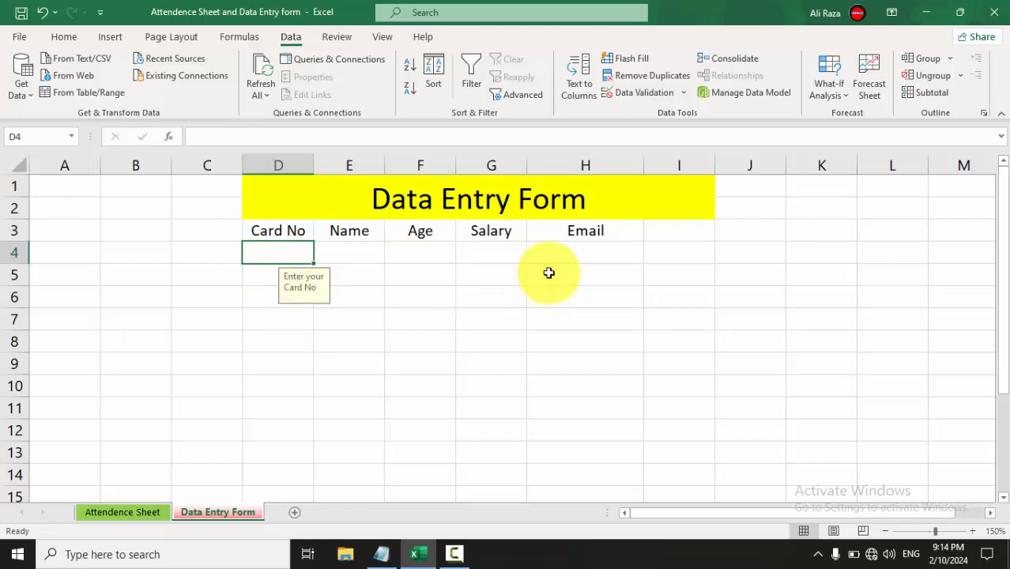
{"action": "left_click", "coordinate": [574, 256]}
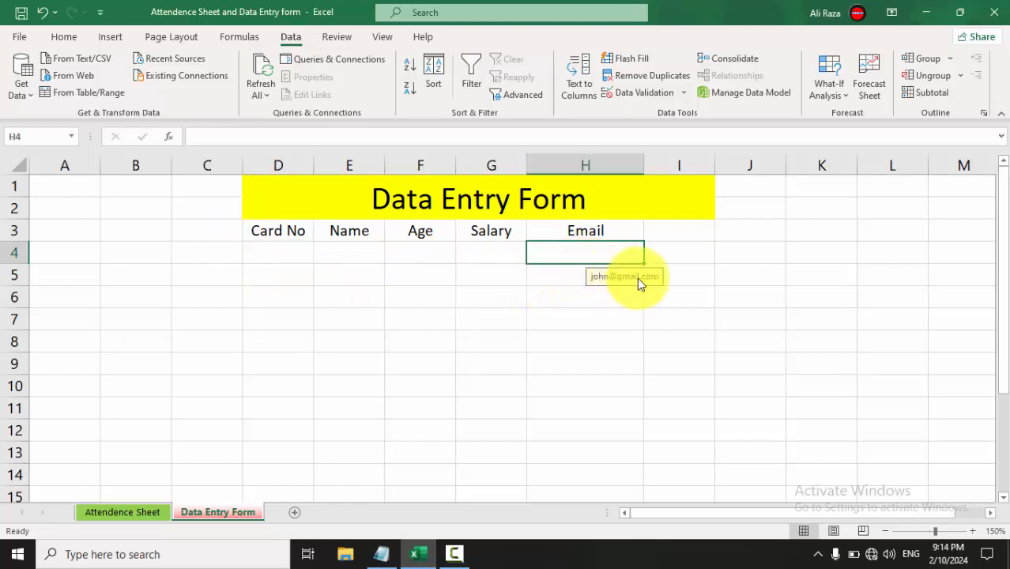
{"action": "left_click", "coordinate": [294, 249]}
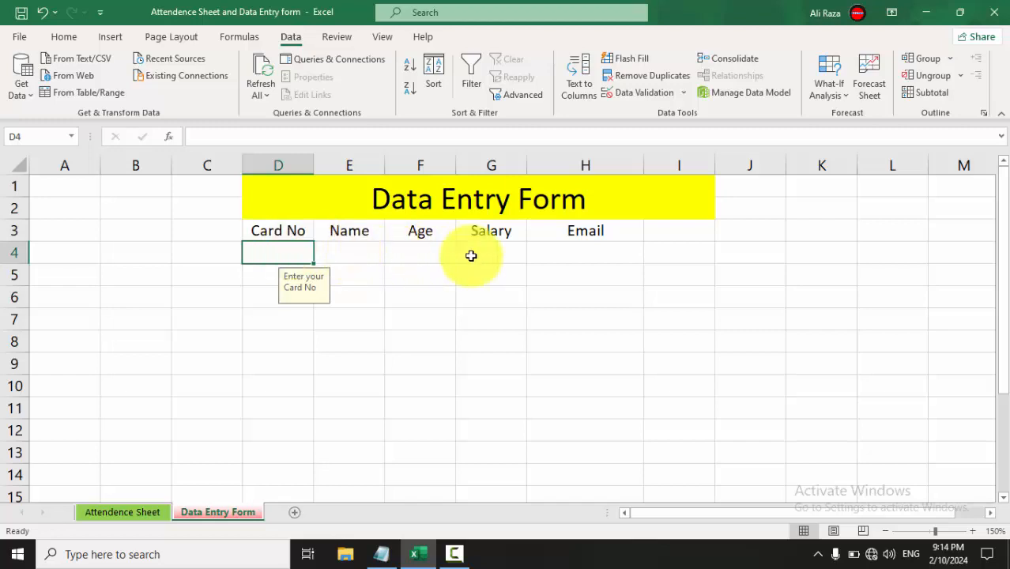
{"action": "left_click", "coordinate": [357, 252]}
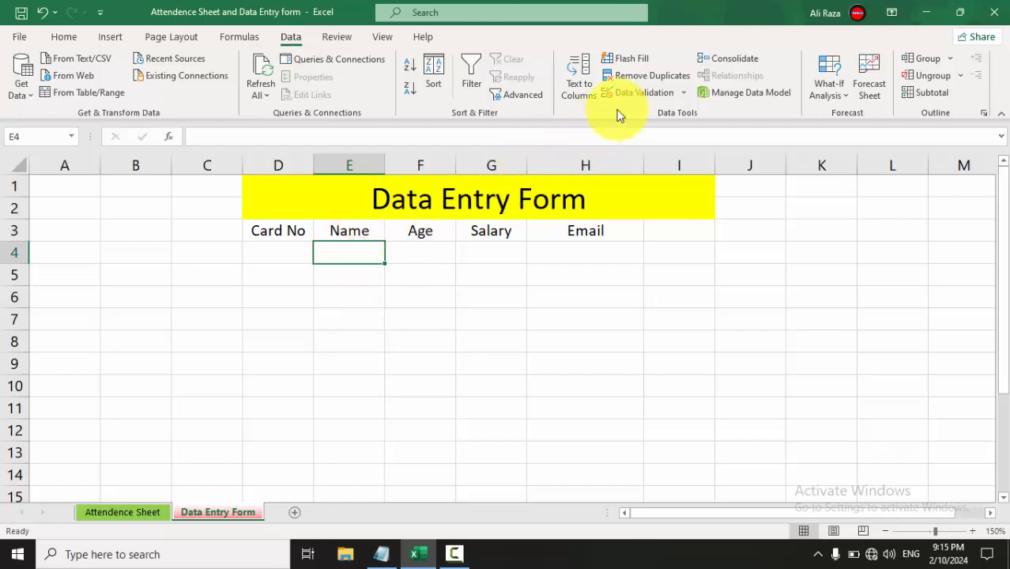
Set E4's validation to Text length between, minimum 3 and maximum 10.
{"action": "left_click", "coordinate": [647, 94]}
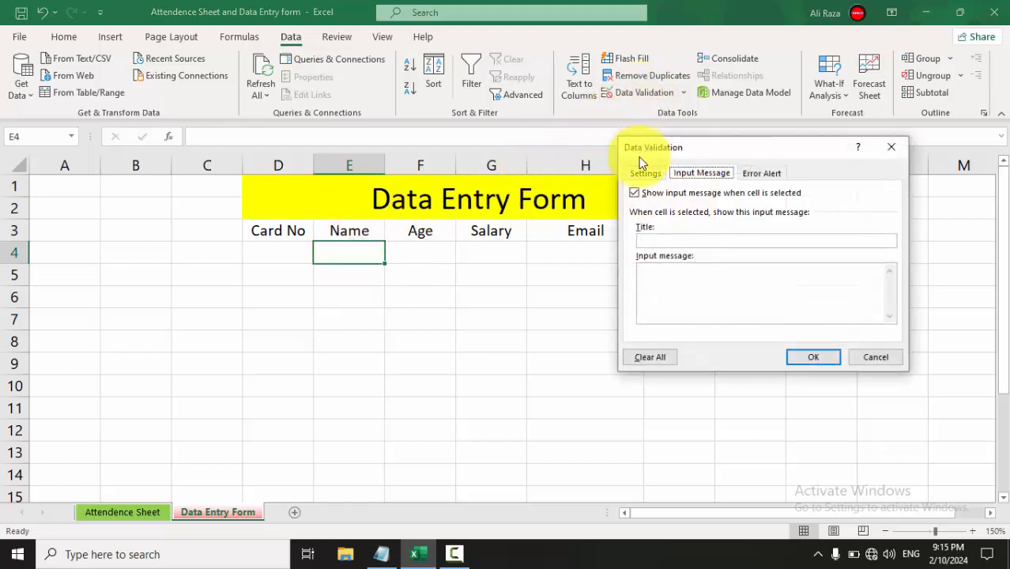
{"action": "left_click", "coordinate": [641, 173]}
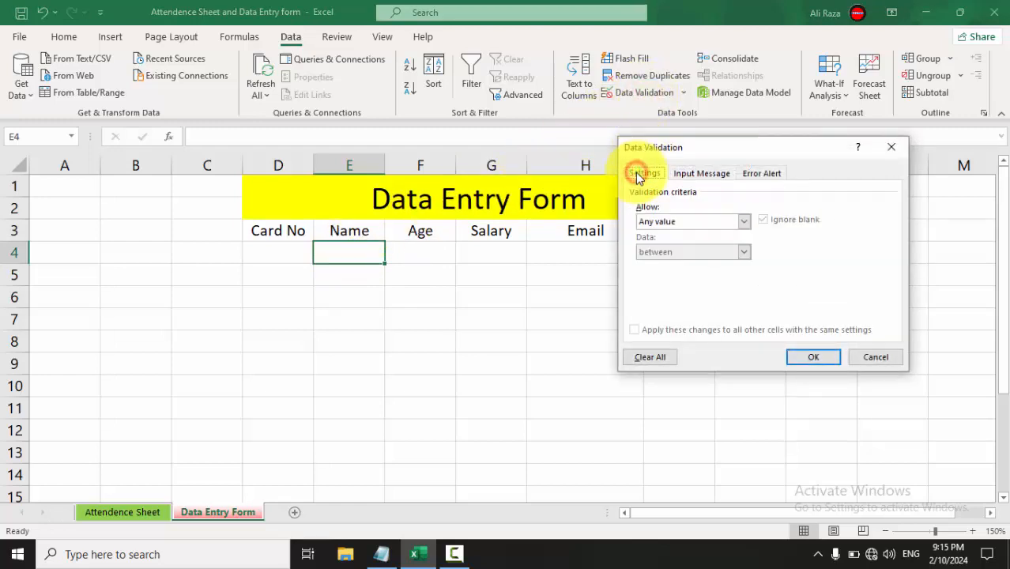
{"action": "left_click", "coordinate": [654, 221]}
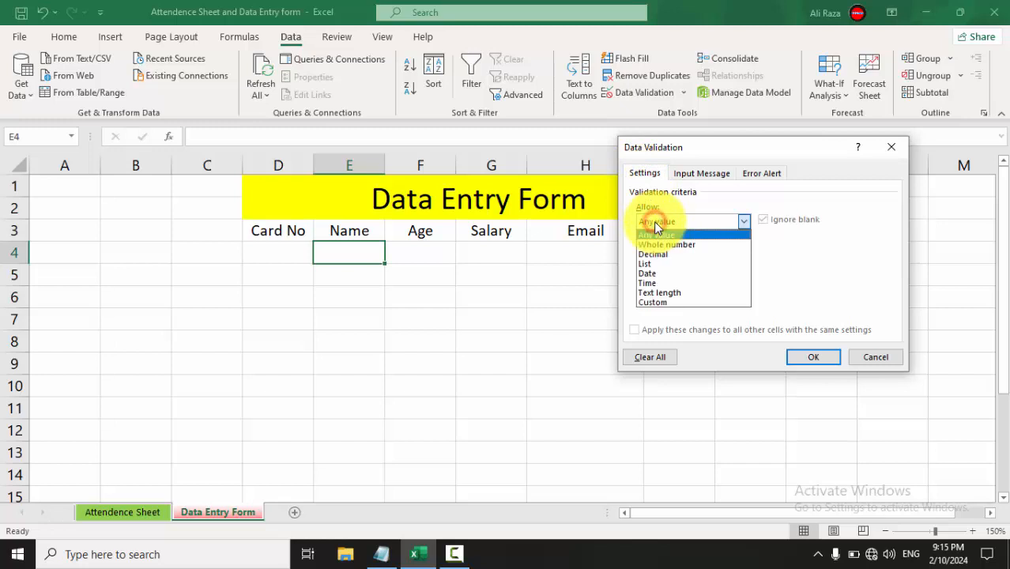
{"action": "left_click", "coordinate": [645, 294]}
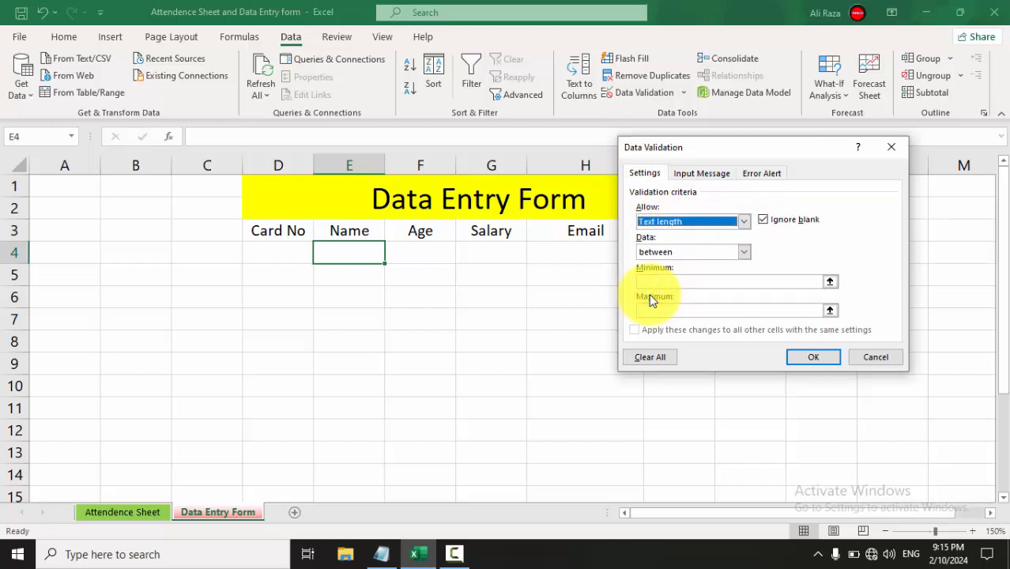
{"action": "left_click", "coordinate": [668, 253]}
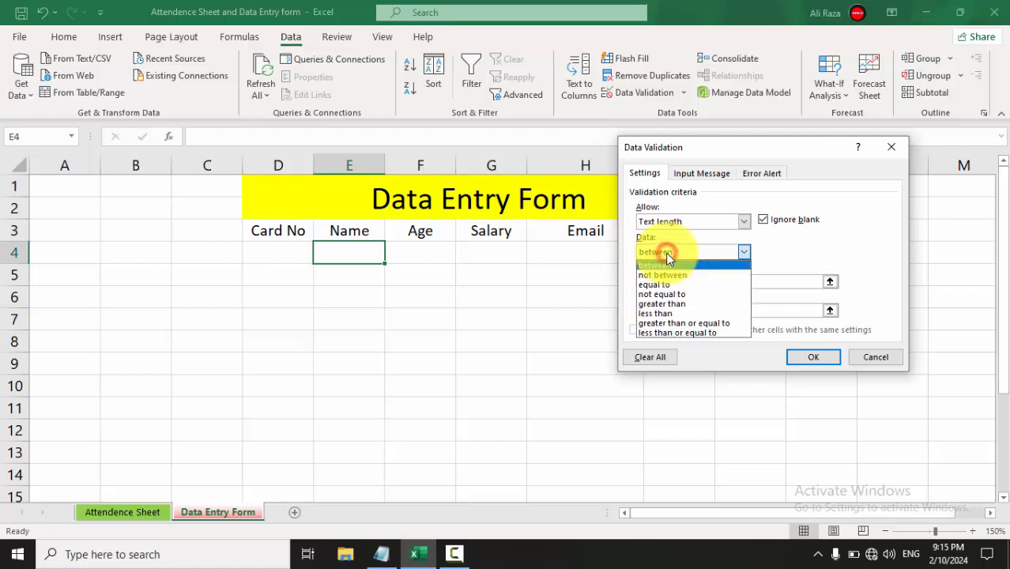
{"action": "left_click", "coordinate": [655, 264]}
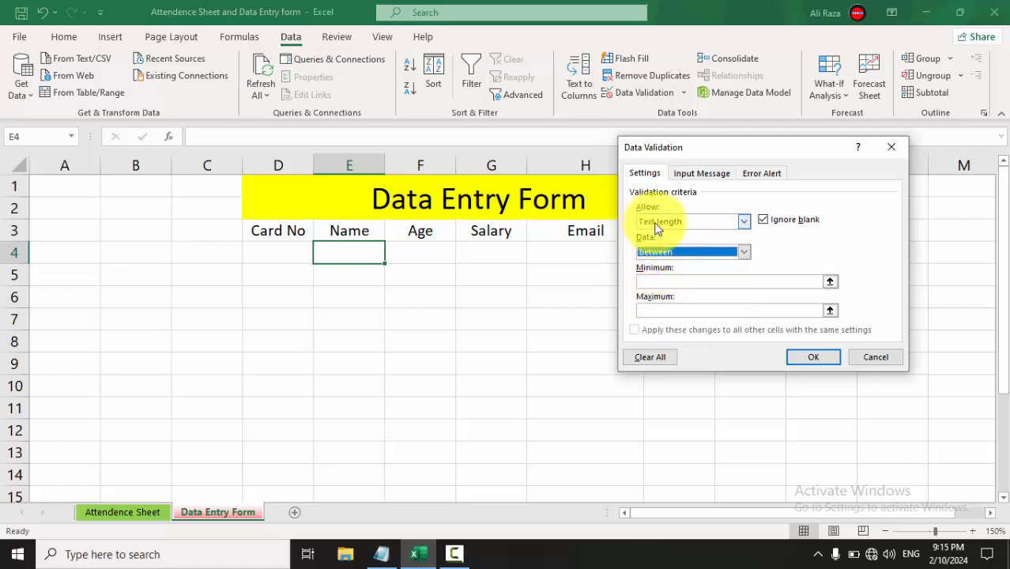
{"action": "left_click", "coordinate": [651, 280]}
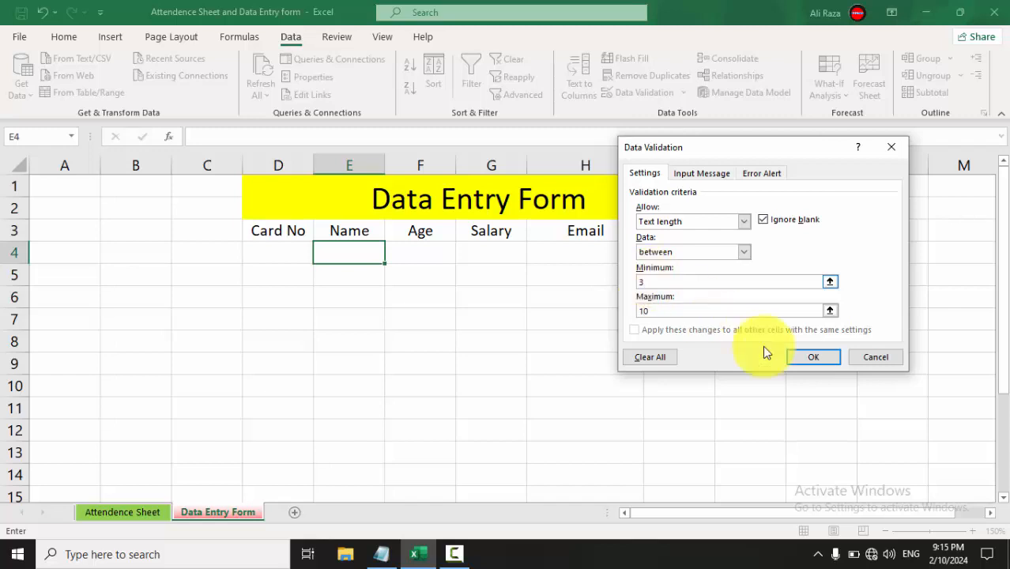
{"action": "left_click", "coordinate": [821, 358]}
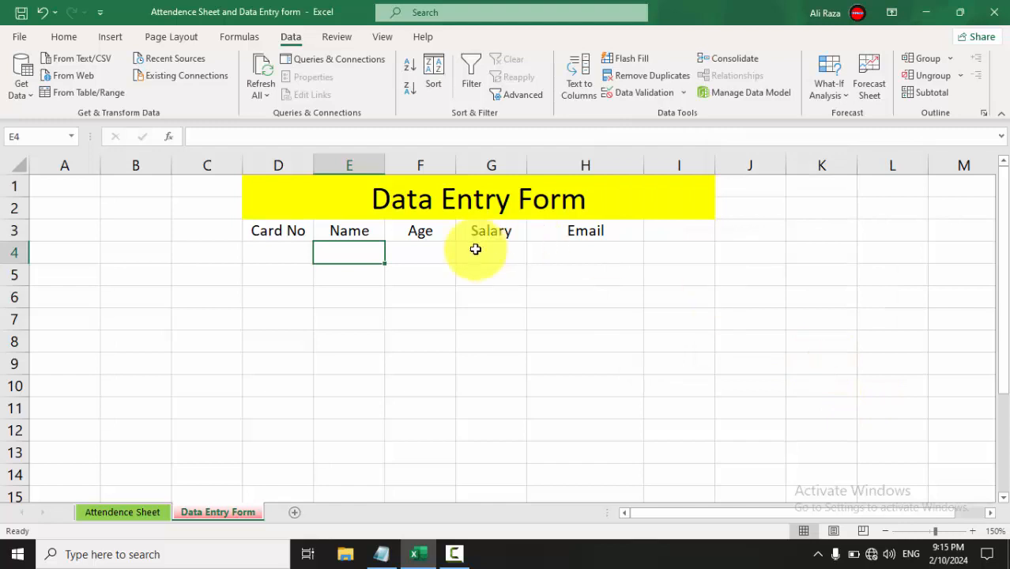
Give the Name cell E4's length rule the error message 'type between 3 and 10'.
{"action": "left_click", "coordinate": [343, 252]}
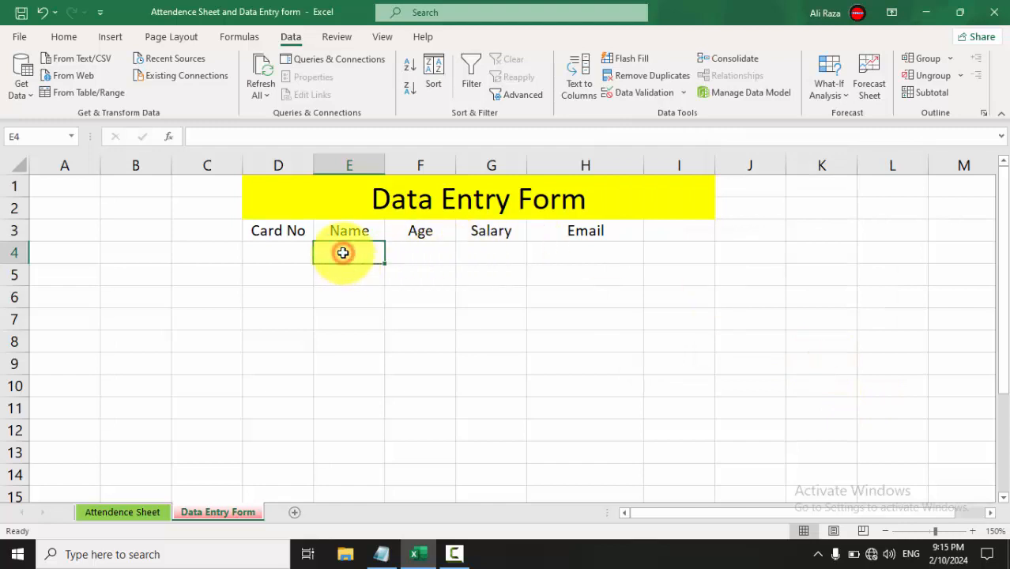
{"action": "left_click", "coordinate": [655, 94]}
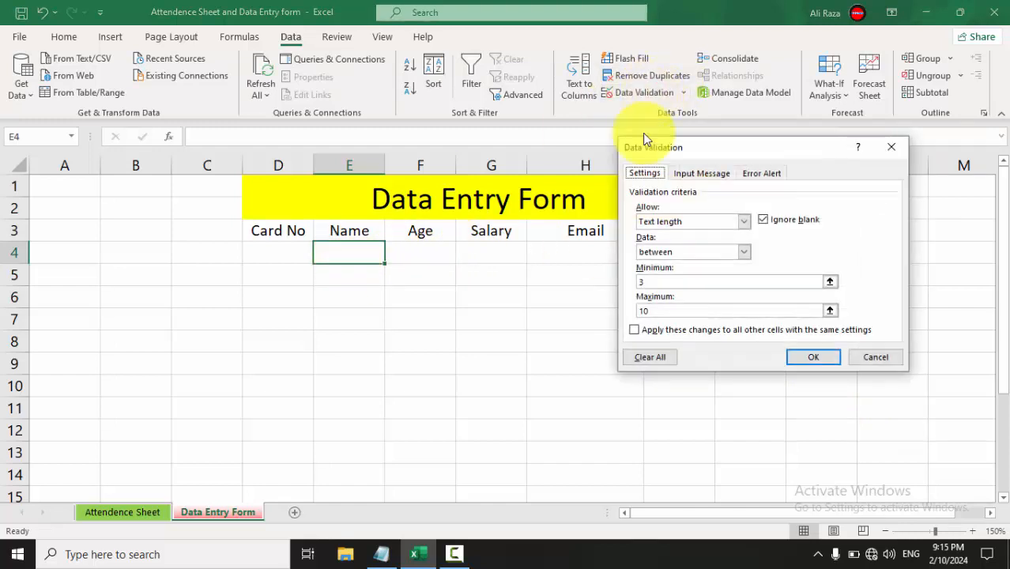
{"action": "left_click", "coordinate": [763, 173]}
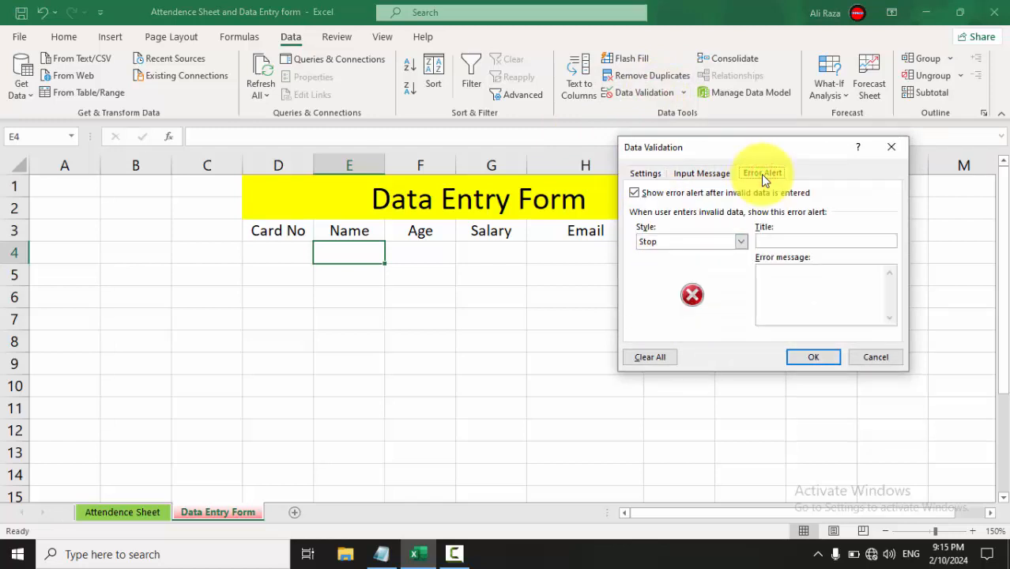
{"action": "left_click", "coordinate": [777, 279]}
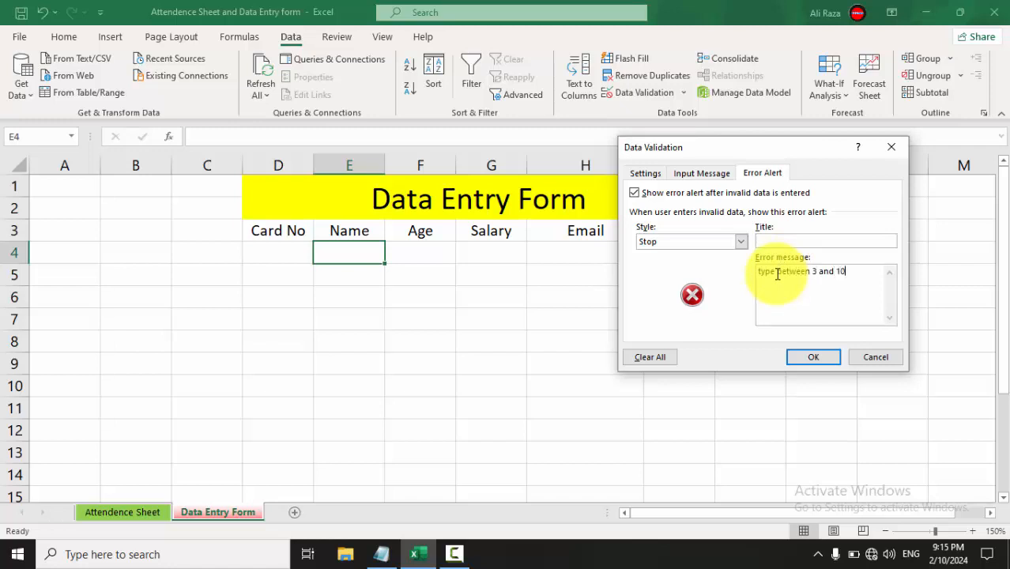
{"action": "left_click", "coordinate": [826, 357]}
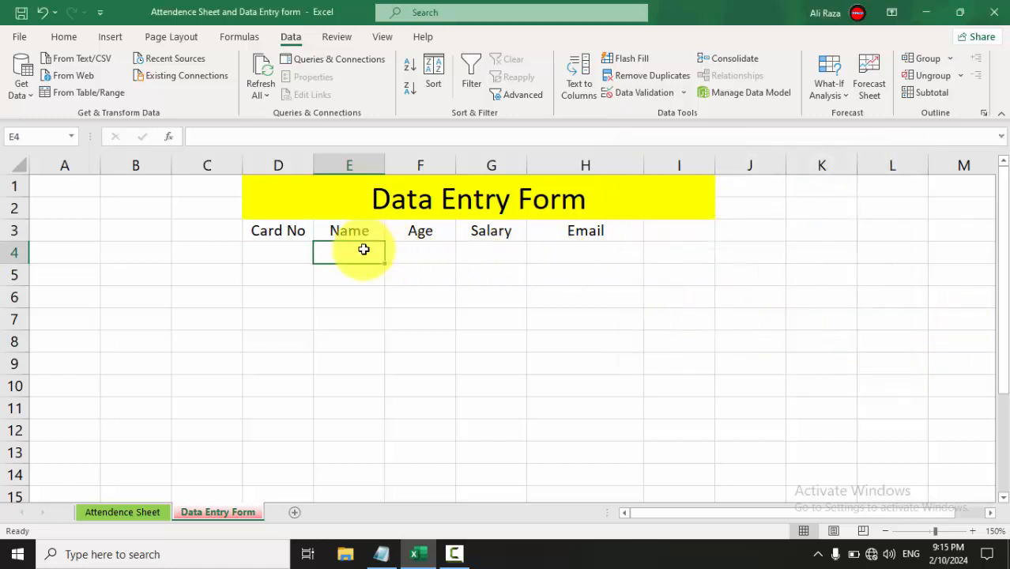
Test E4 with a two-letter name, retry after the rejection, and enter a three-letter name.
{"action": "type", "text": "Al"}
{"action": "key", "text": "Return"}
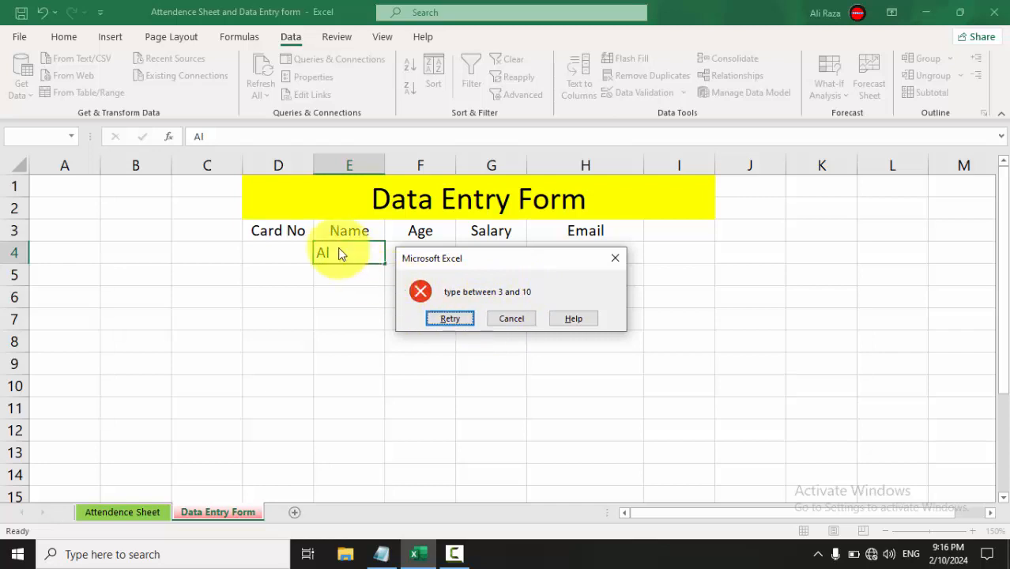
{"action": "left_click", "coordinate": [461, 319]}
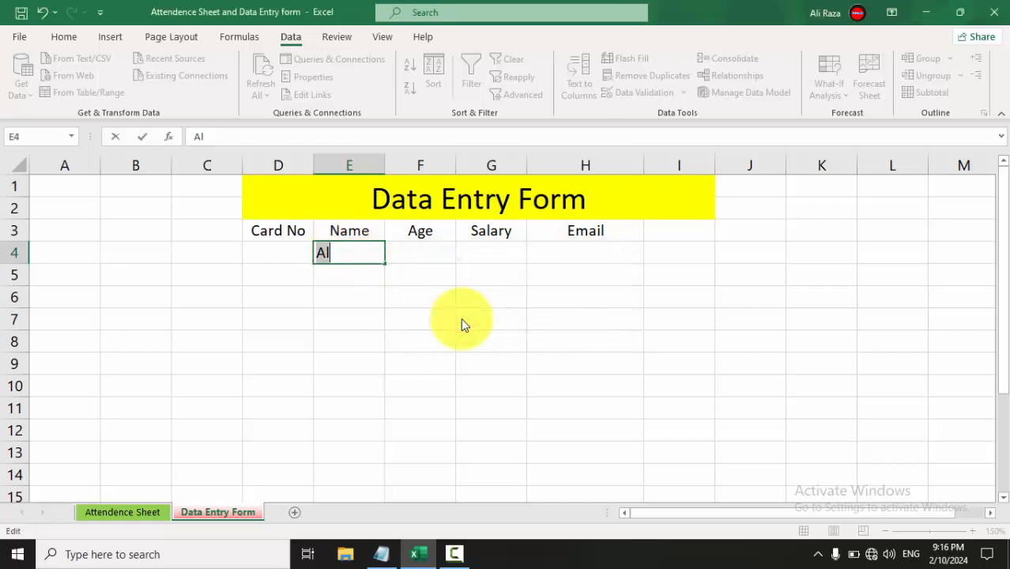
{"action": "type", "text": "Ali"}
{"action": "key", "text": "Return"}
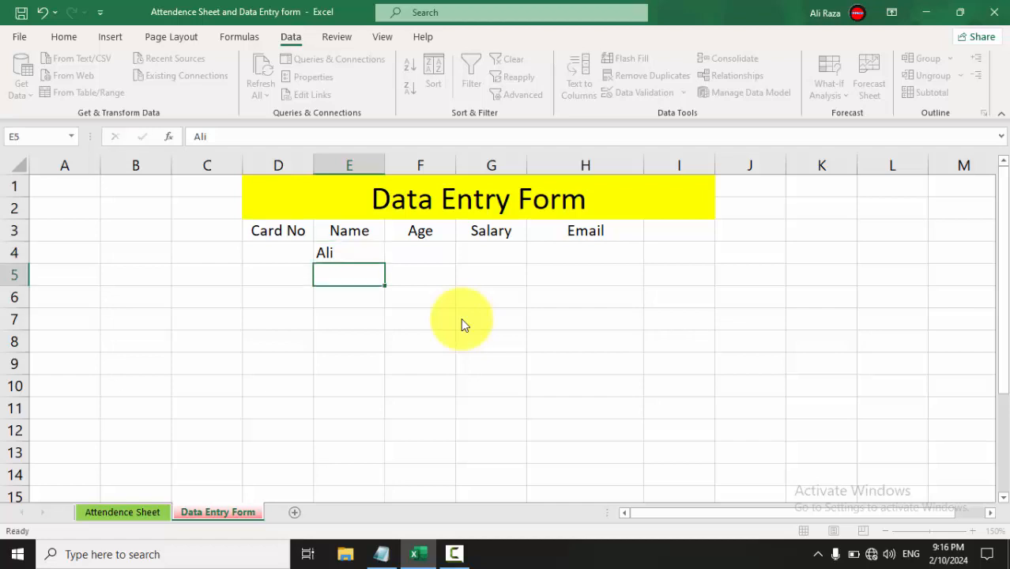
Check that a long sentence in E4 is rejected, cancel it, and reselect E4.
{"action": "left_click", "coordinate": [361, 253]}
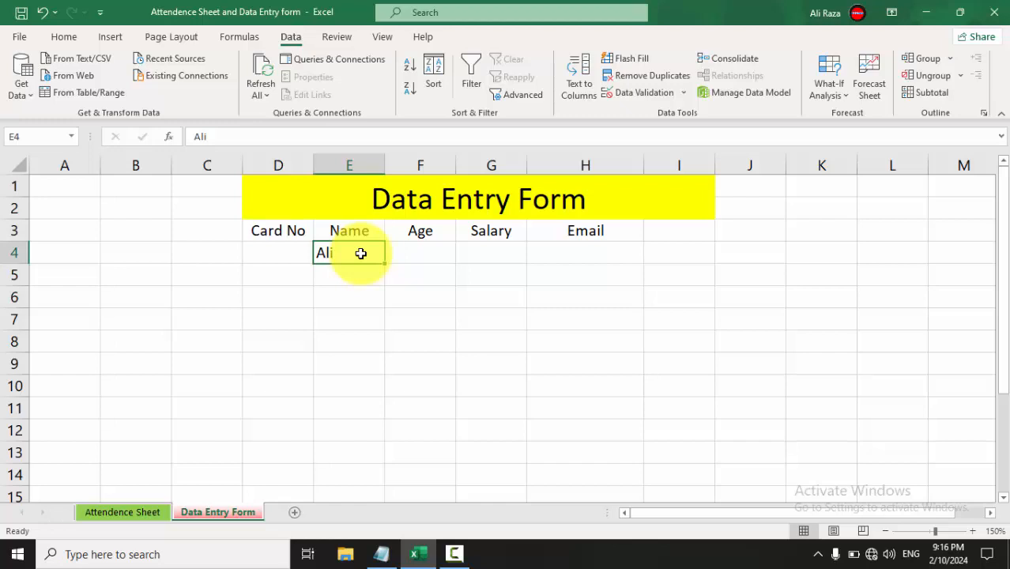
{"action": "type", "text": "My"}
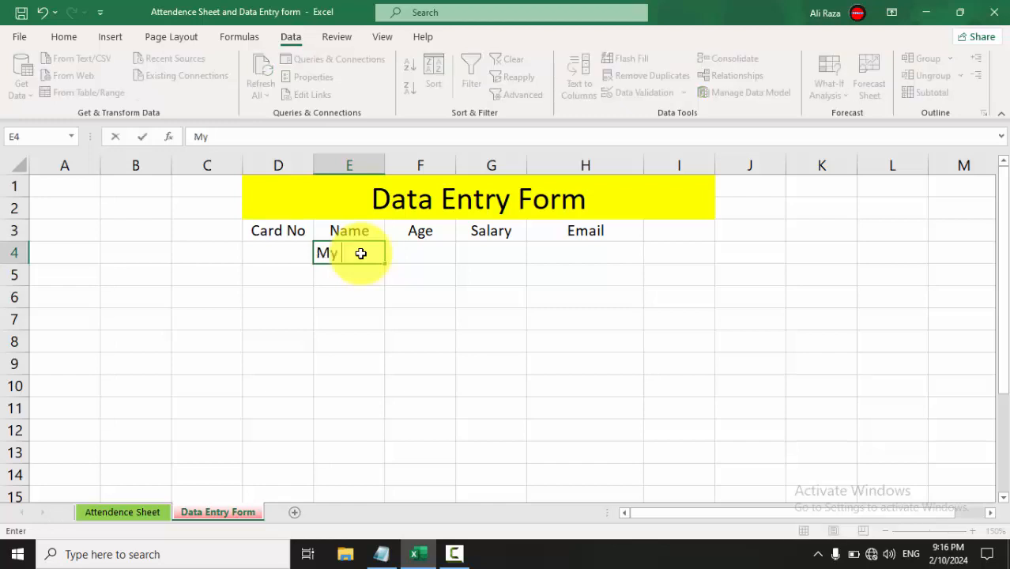
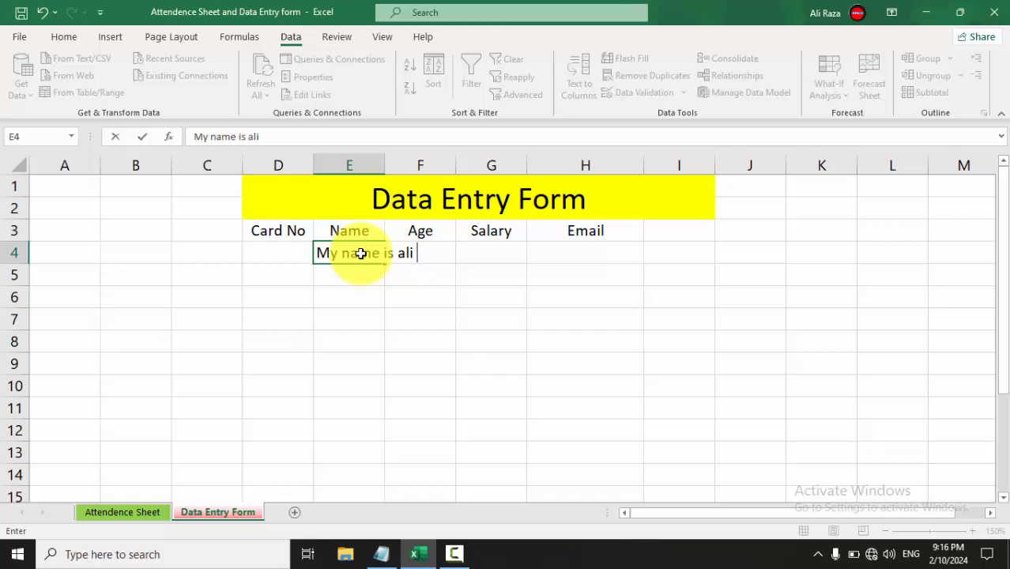
{"action": "key", "text": "Return"}
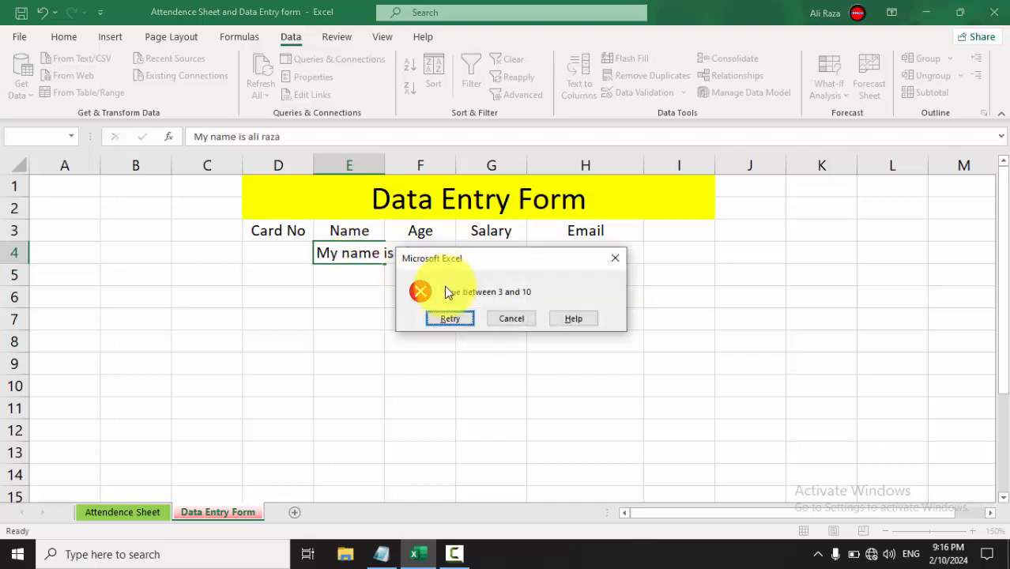
{"action": "left_click", "coordinate": [507, 319]}
{"action": "left_click", "coordinate": [393, 288]}
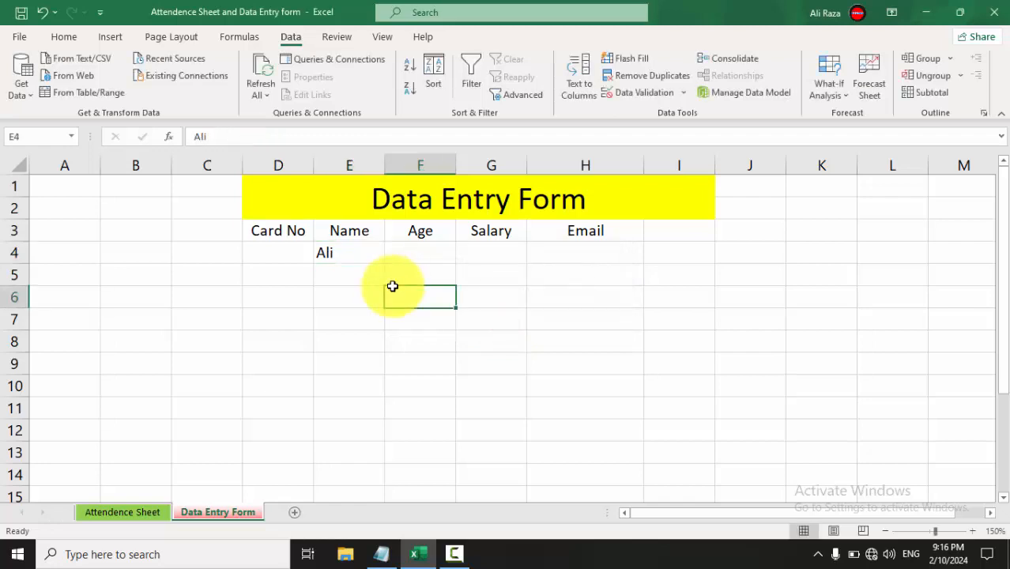
{"action": "left_click", "coordinate": [358, 252]}
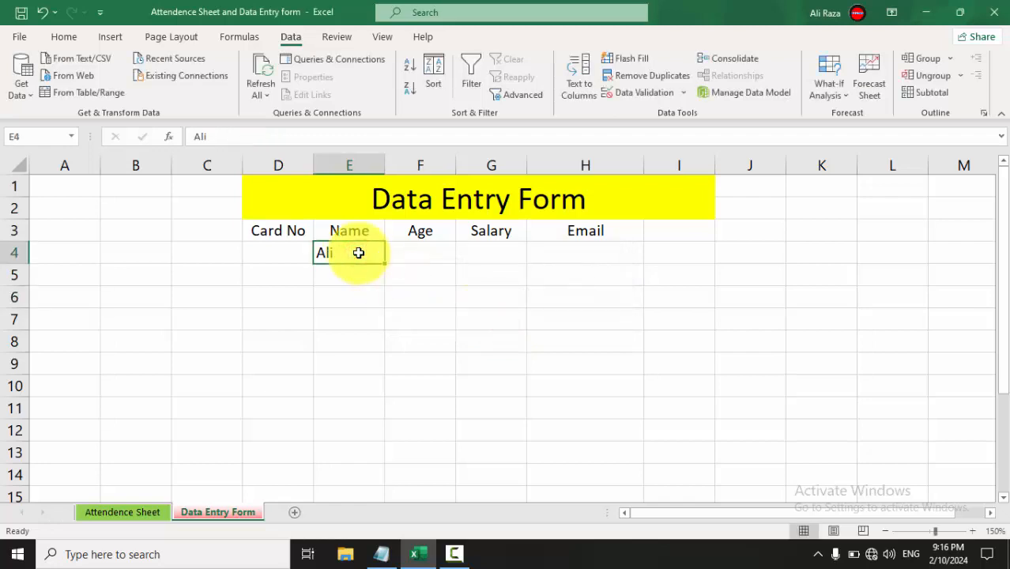
Change the Name cell's data validation to allow Any value.
{"action": "left_click", "coordinate": [624, 97]}
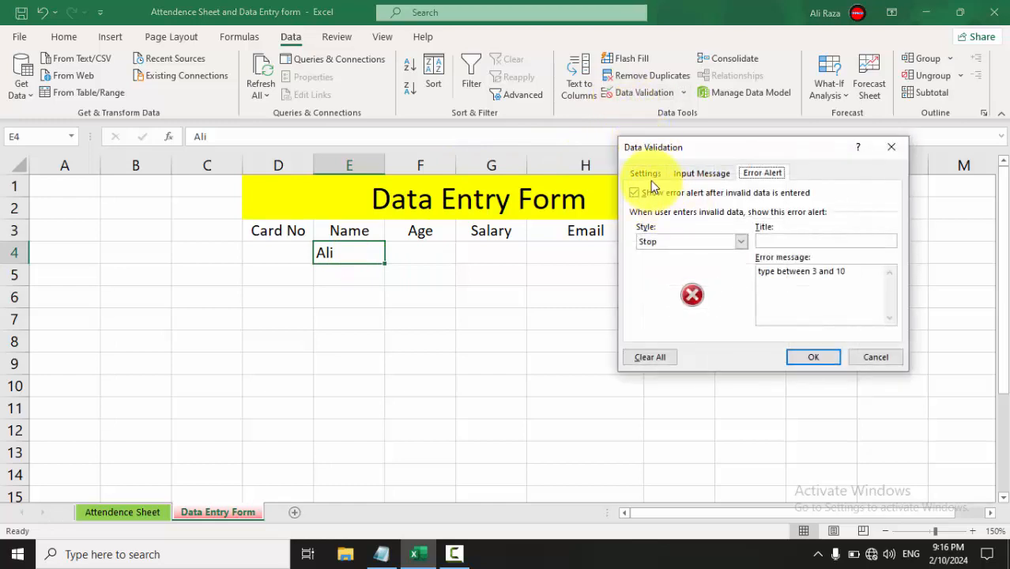
{"action": "left_click", "coordinate": [647, 174]}
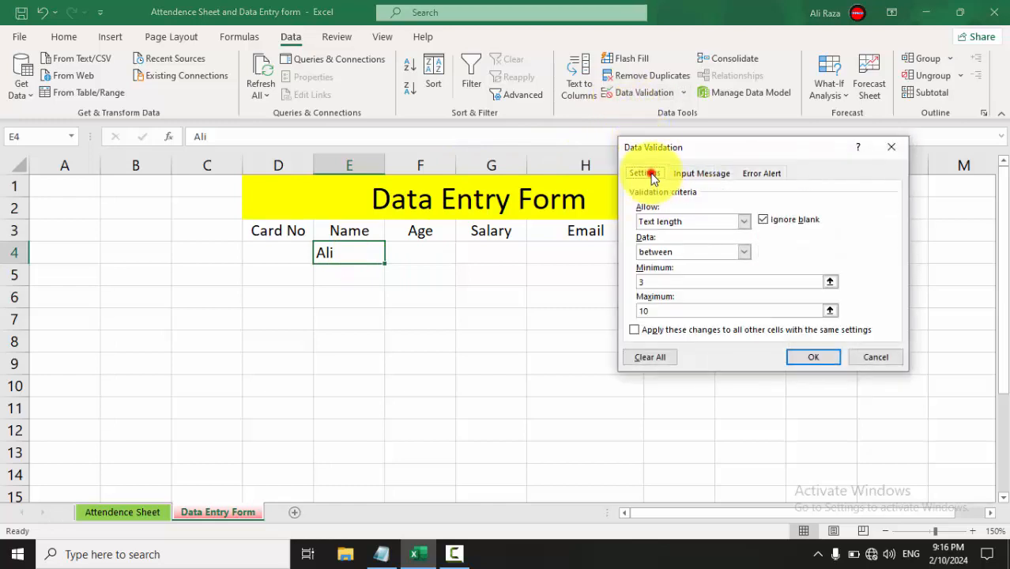
{"action": "left_click", "coordinate": [668, 224]}
{"action": "left_click", "coordinate": [667, 234]}
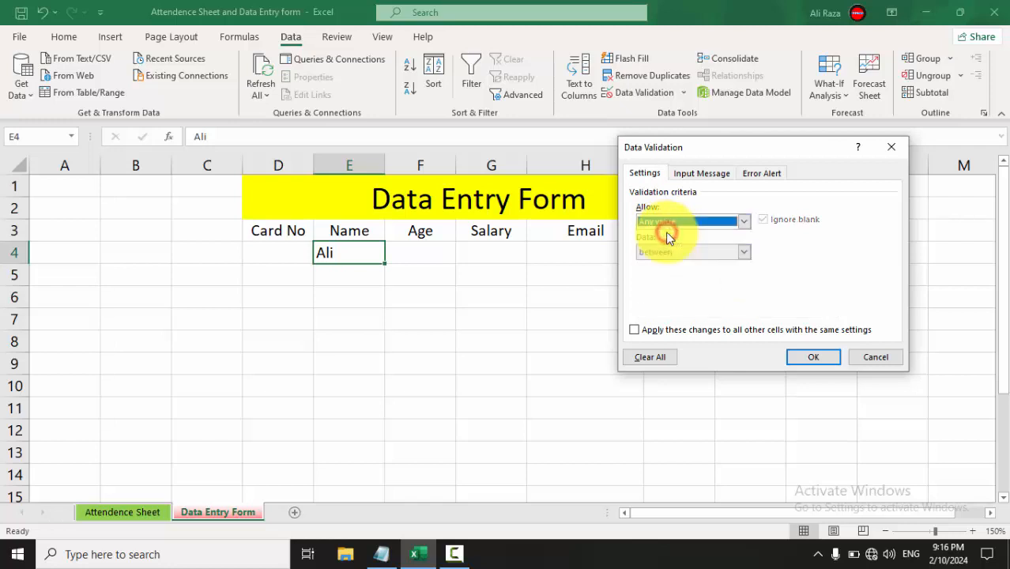
{"action": "left_click", "coordinate": [812, 357]}
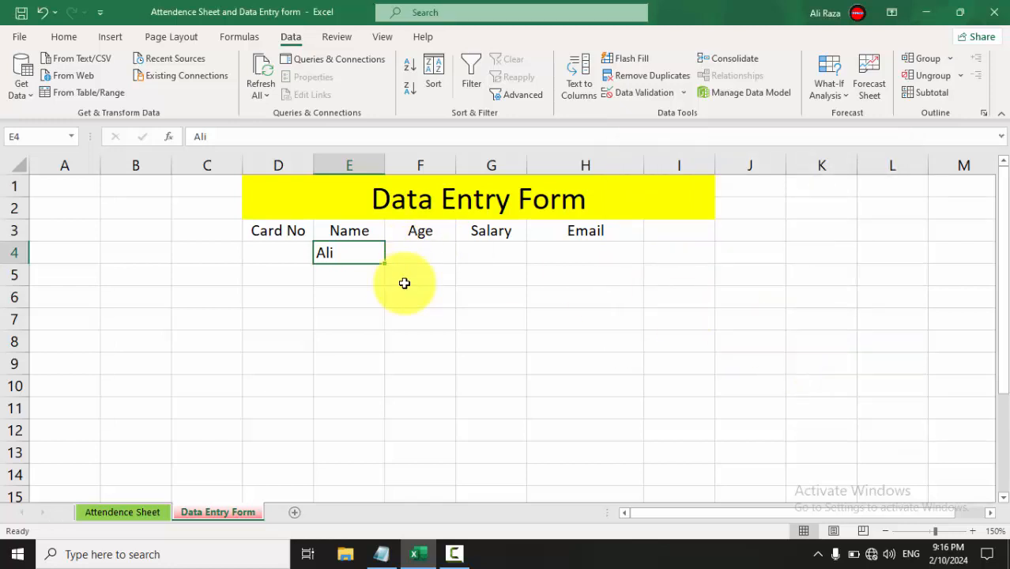
Test a short and a long unrestricted entry in E4, then clear E4.
{"action": "type", "text": "Al"}
{"action": "key", "text": "Return"}
{"action": "key", "text": "Up"}
{"action": "type", "text": "sdjfhskjfksjfhkhfskfhksjhfksdf"}
{"action": "key", "text": "Return"}
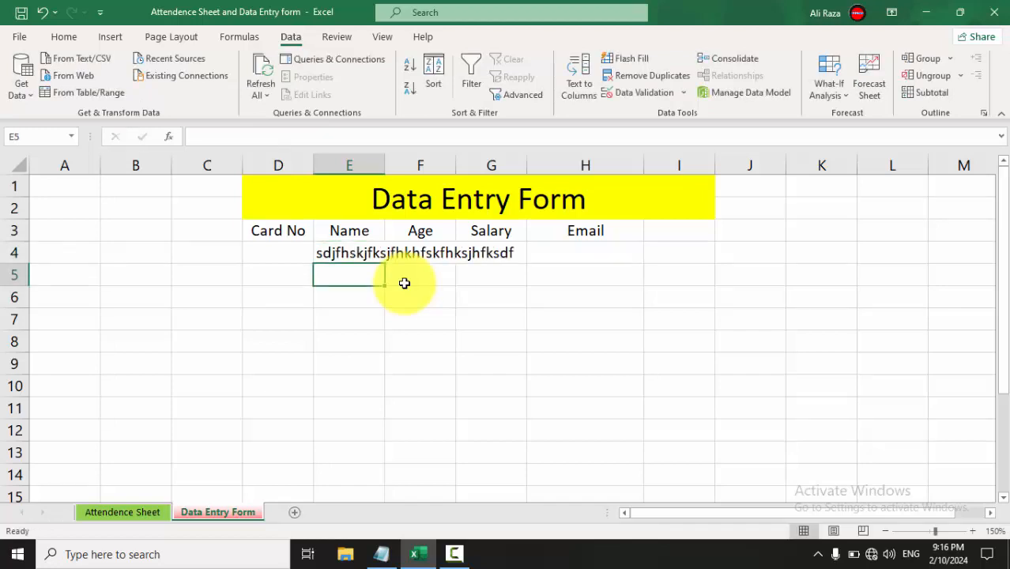
{"action": "key", "text": "Up"}
{"action": "key", "text": "Delete"}
{"action": "key", "text": "Right"}
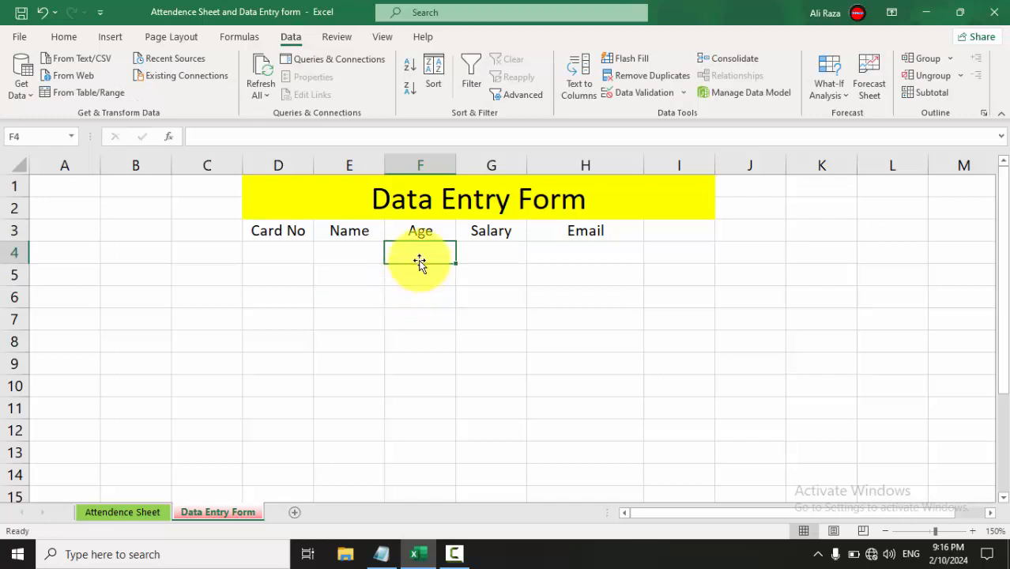
Give Age cell F4 a Decimal validation rule between 18 and 40.
{"action": "left_click", "coordinate": [643, 92]}
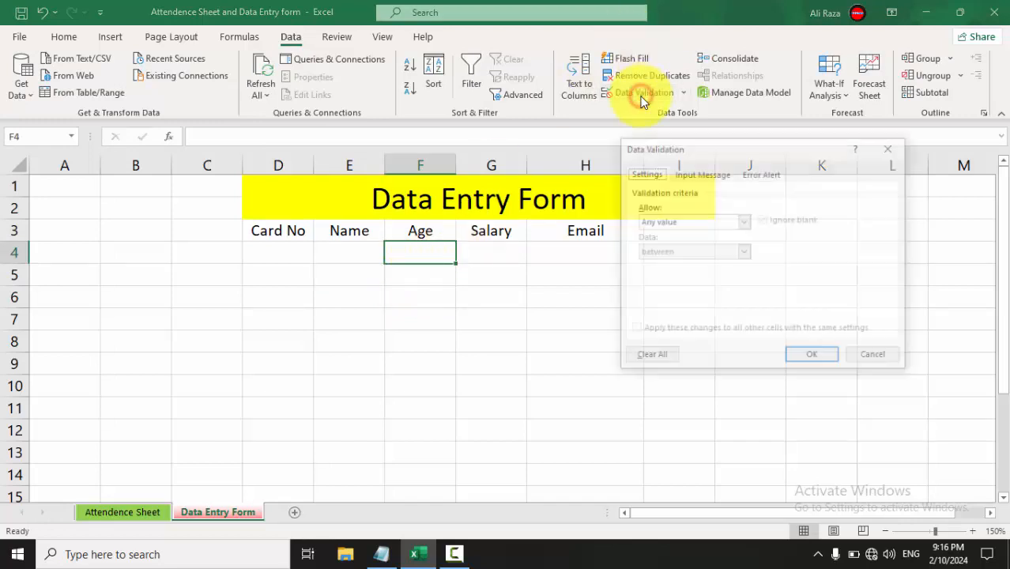
{"action": "left_click", "coordinate": [649, 221]}
{"action": "left_click", "coordinate": [649, 253]}
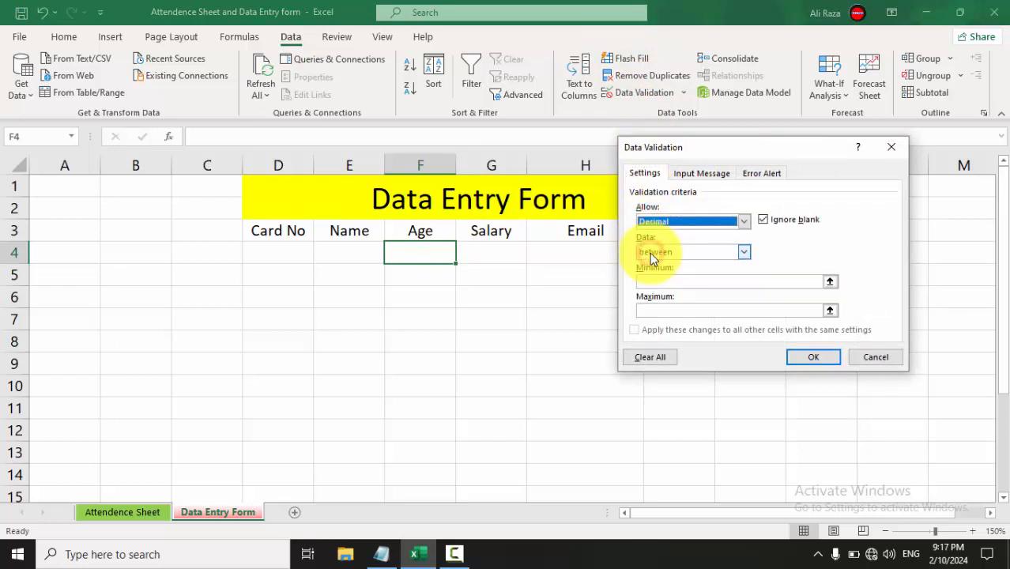
{"action": "left_click", "coordinate": [653, 283]}
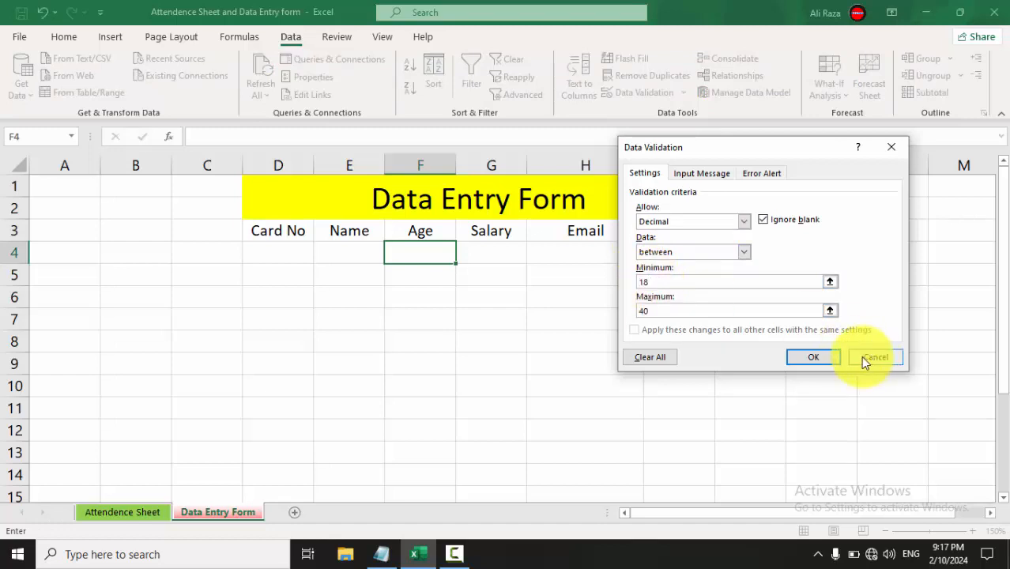
{"action": "left_click", "coordinate": [826, 356]}
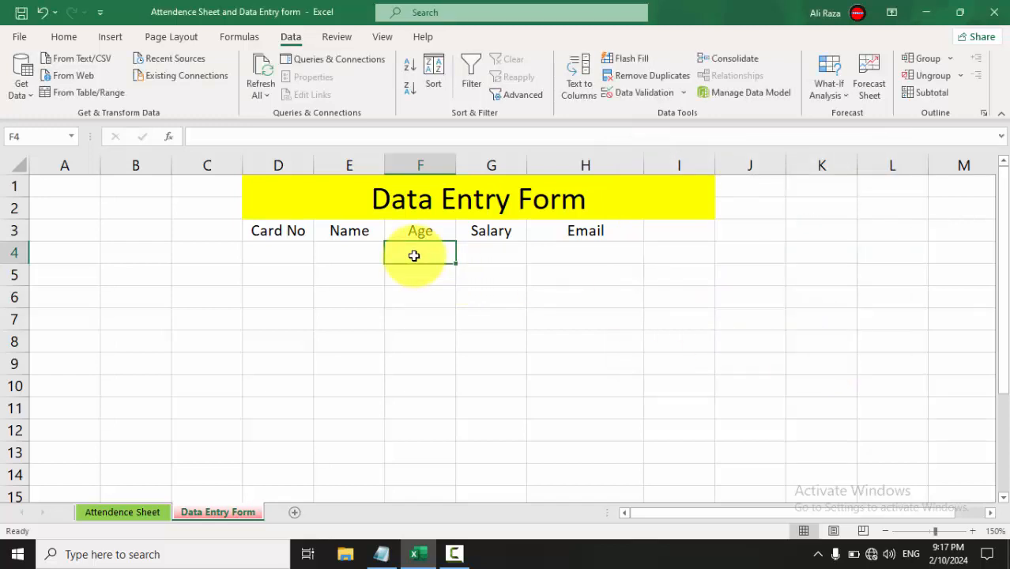
{"action": "type", "text": "12"}
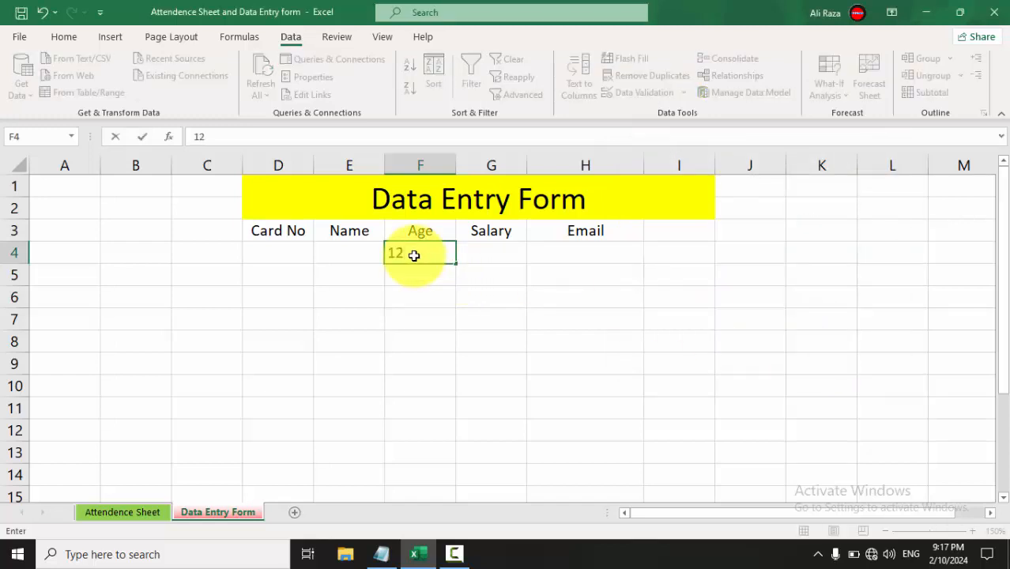
{"action": "key", "text": "Return"}
{"action": "key", "text": "Return"}
{"action": "type", "text": "40"}
{"action": "key", "text": "Return"}
{"action": "left_click", "coordinate": [414, 255]}
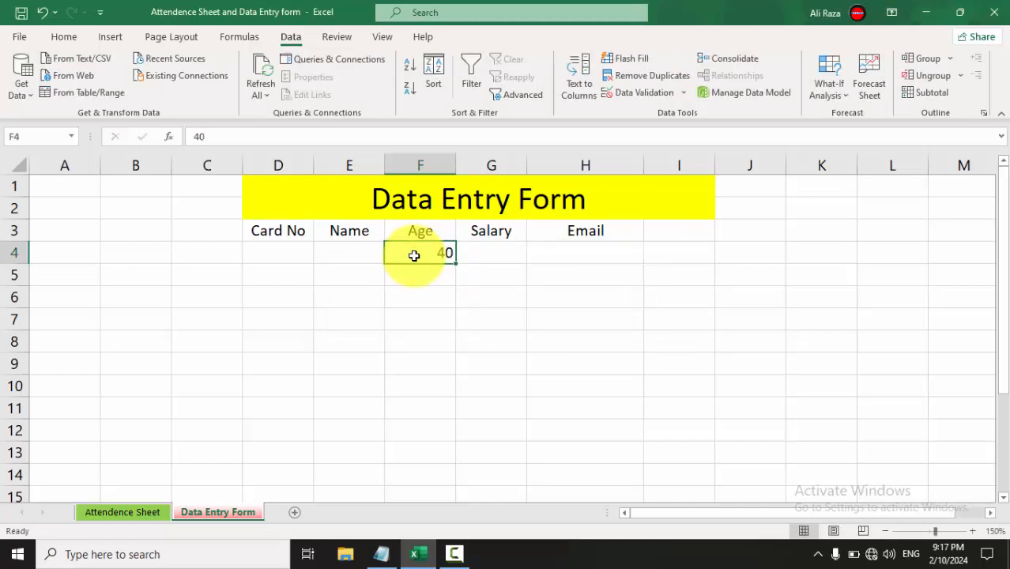
{"action": "type", "text": "4"}
{"action": "key", "text": "Return"}
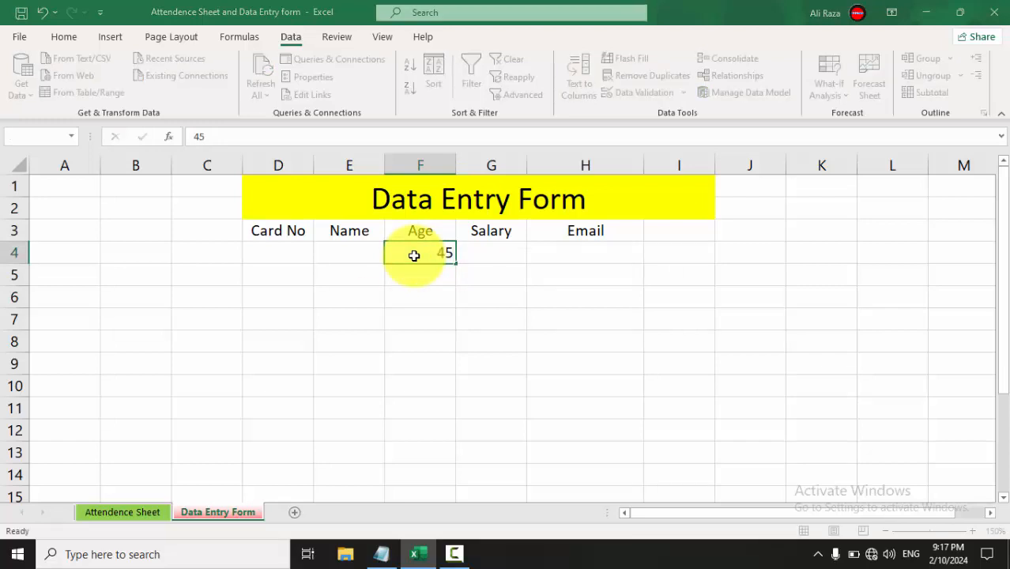
{"action": "key", "text": "Return"}
{"action": "key", "text": "BackSpace"}
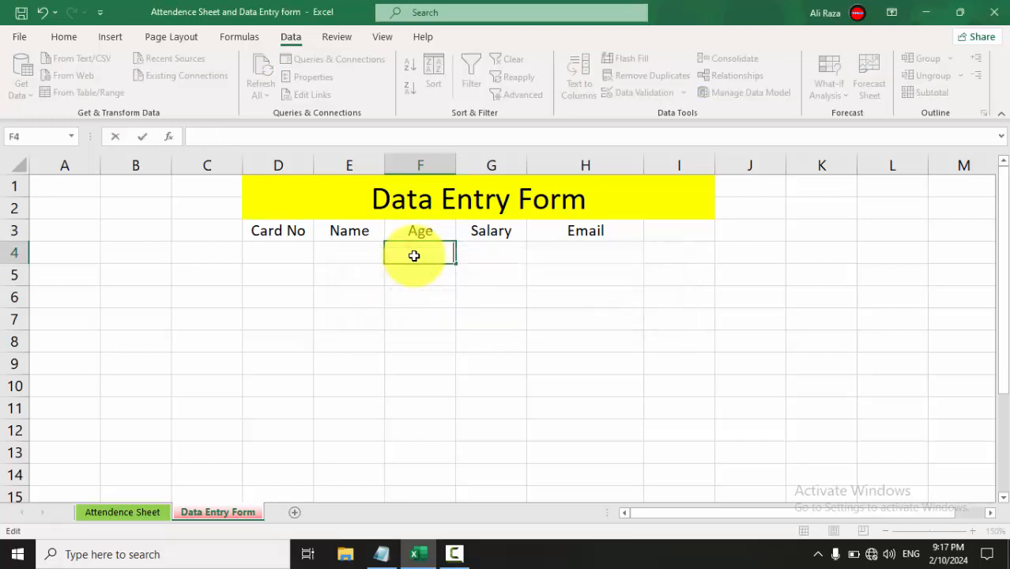
{"action": "key", "text": "Return"}
{"action": "left_click", "coordinate": [414, 256]}
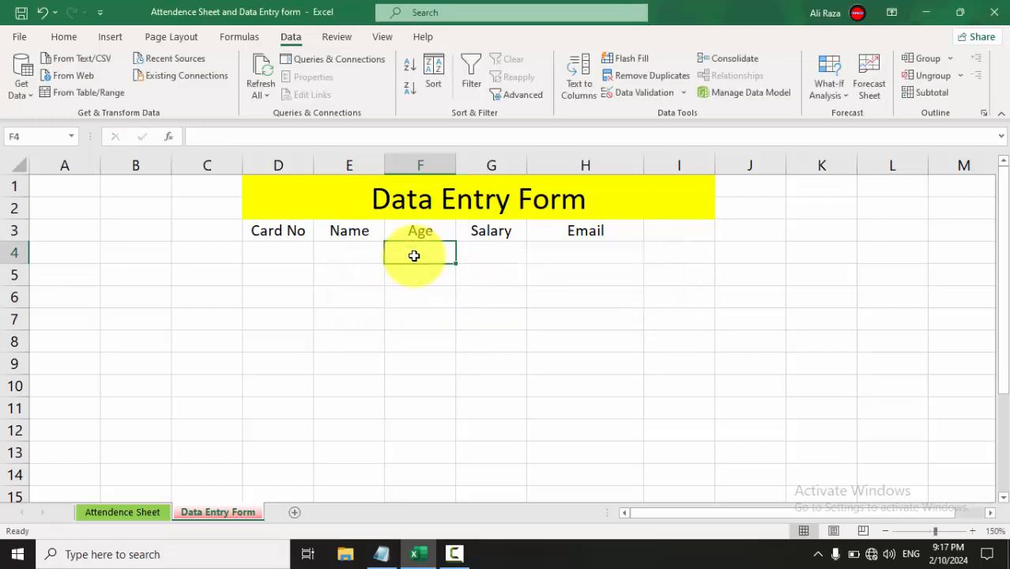
{"action": "left_click", "coordinate": [654, 94]}
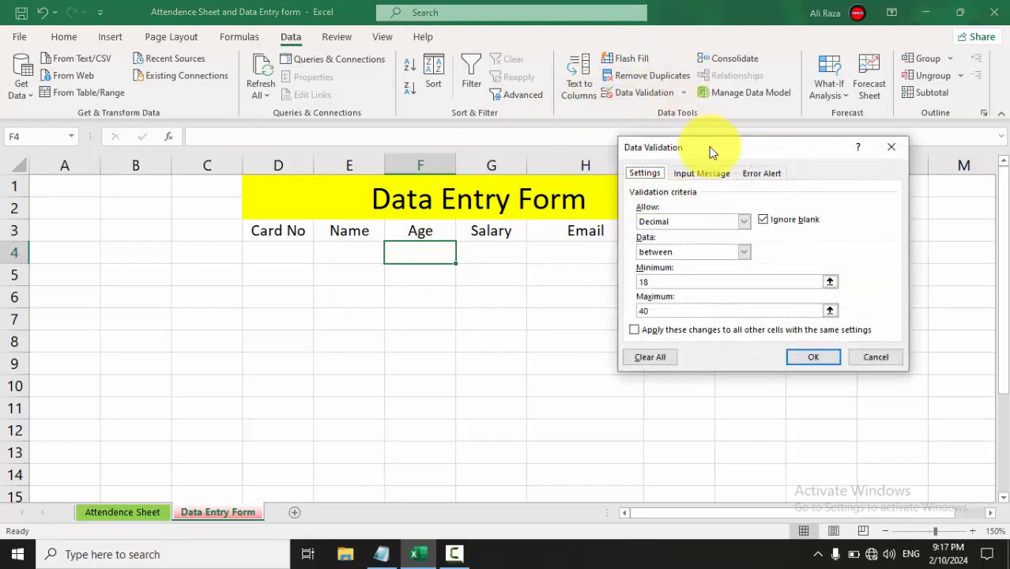
{"action": "left_click", "coordinate": [761, 173]}
{"action": "left_click", "coordinate": [787, 273]}
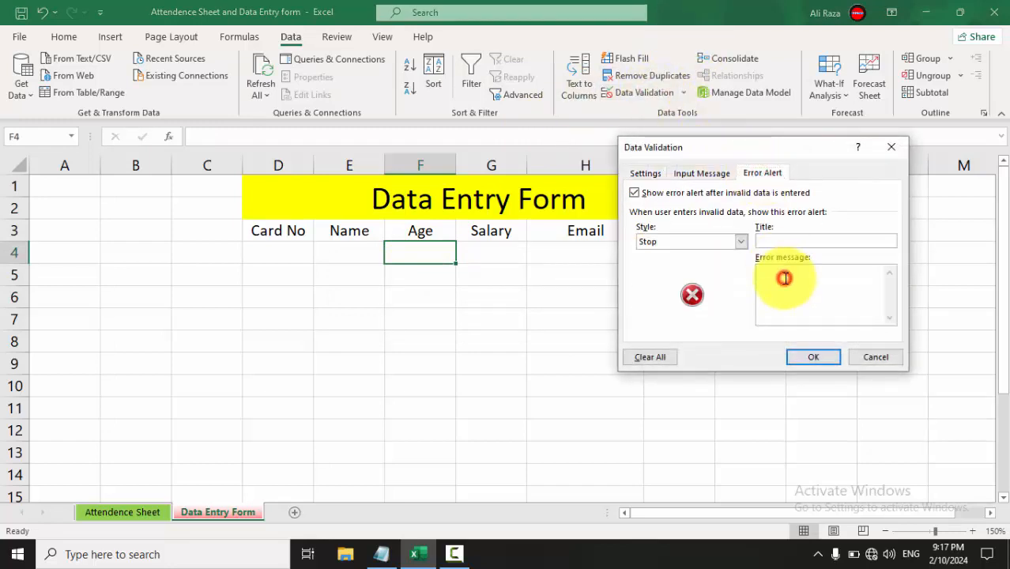
{"action": "left_click", "coordinate": [867, 358]}
{"action": "left_click", "coordinate": [562, 249]}
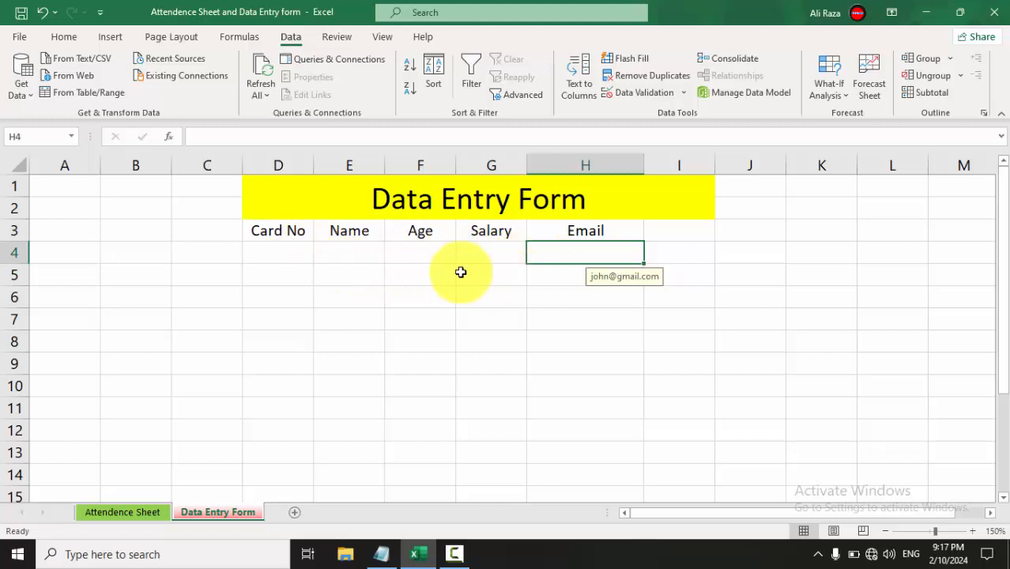
{"action": "left_click", "coordinate": [497, 254]}
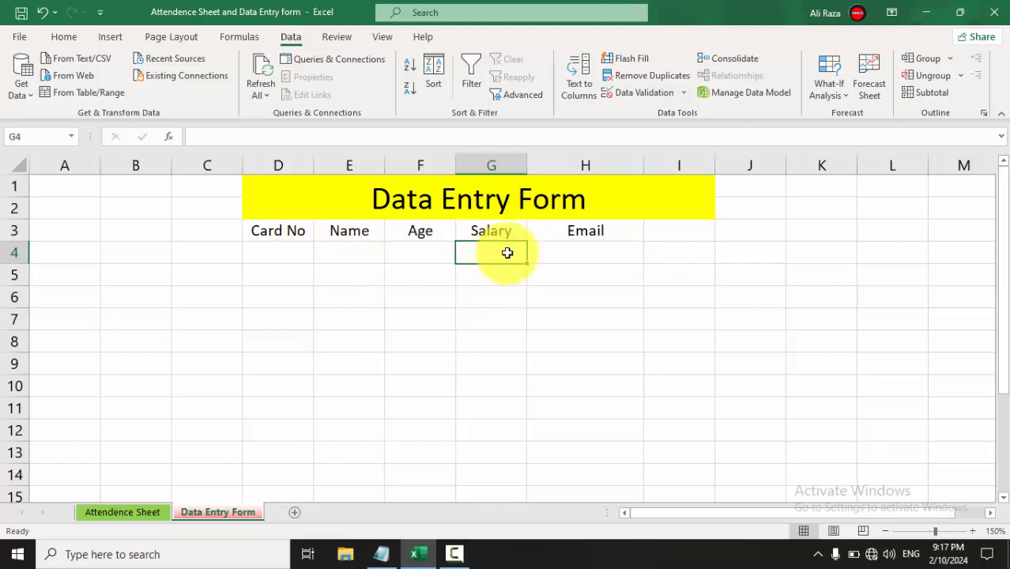
Limit Salary cell G4 to decimal values between 15000 and 40000.
{"action": "left_click", "coordinate": [636, 95]}
{"action": "left_click", "coordinate": [654, 177]}
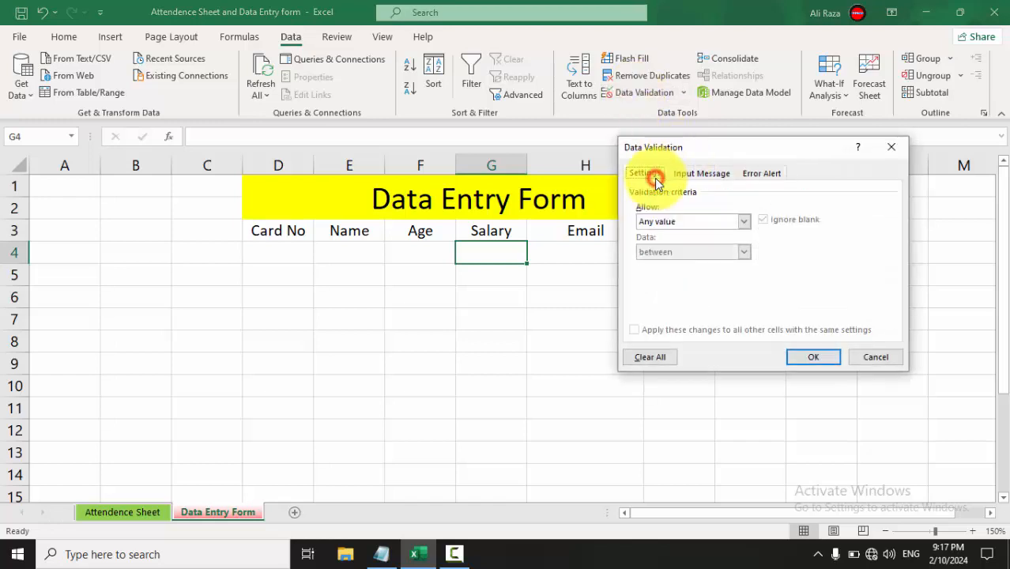
{"action": "left_click", "coordinate": [664, 221]}
{"action": "left_click", "coordinate": [657, 251]}
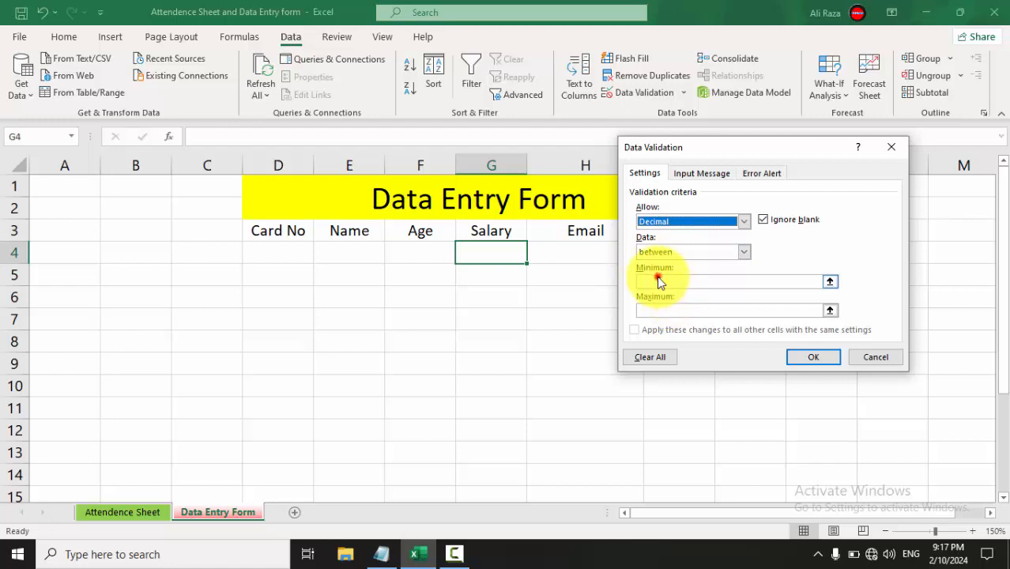
{"action": "left_click", "coordinate": [655, 281]}
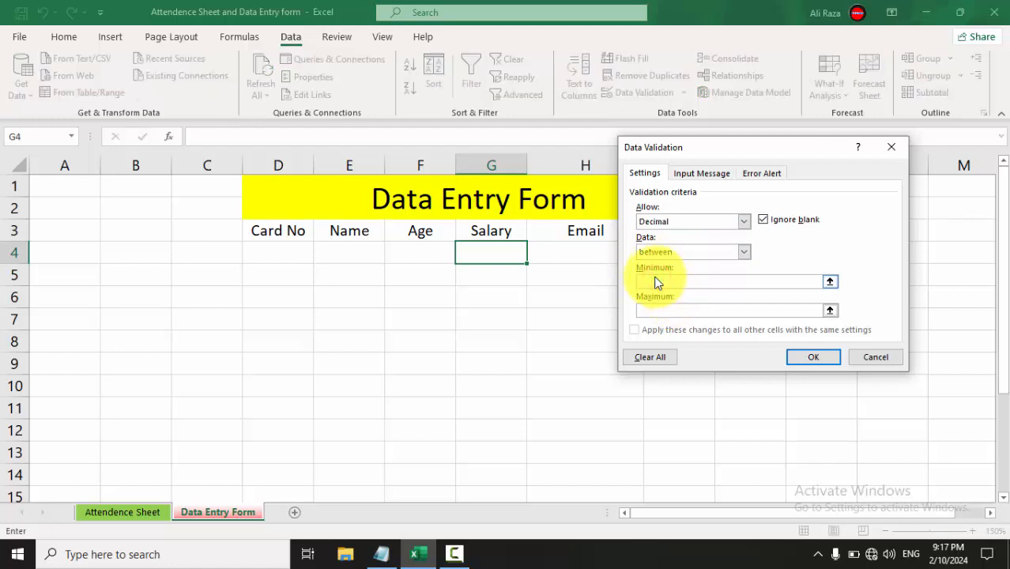
{"action": "type", "text": "15000"}
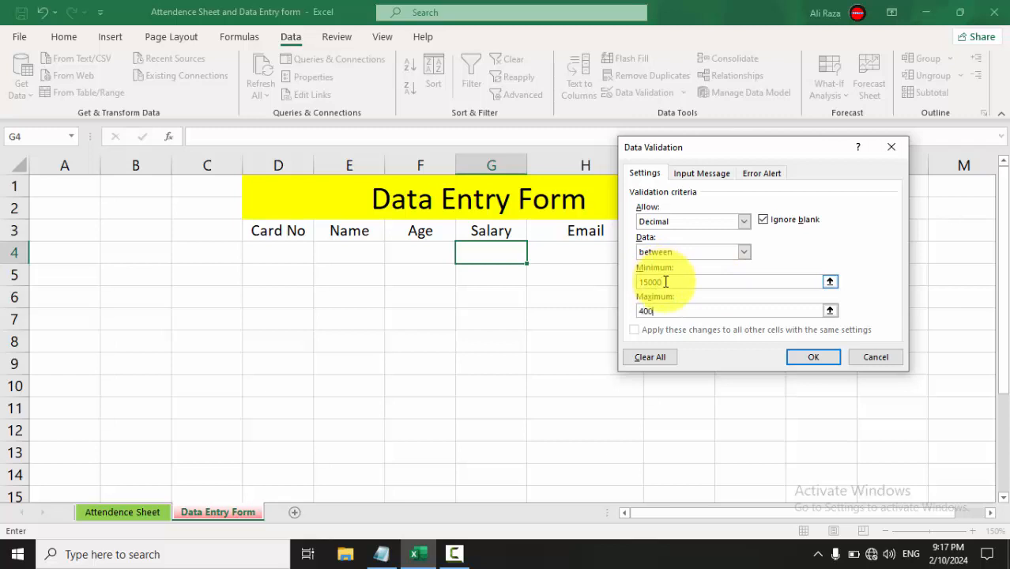
{"action": "left_click", "coordinate": [804, 358]}
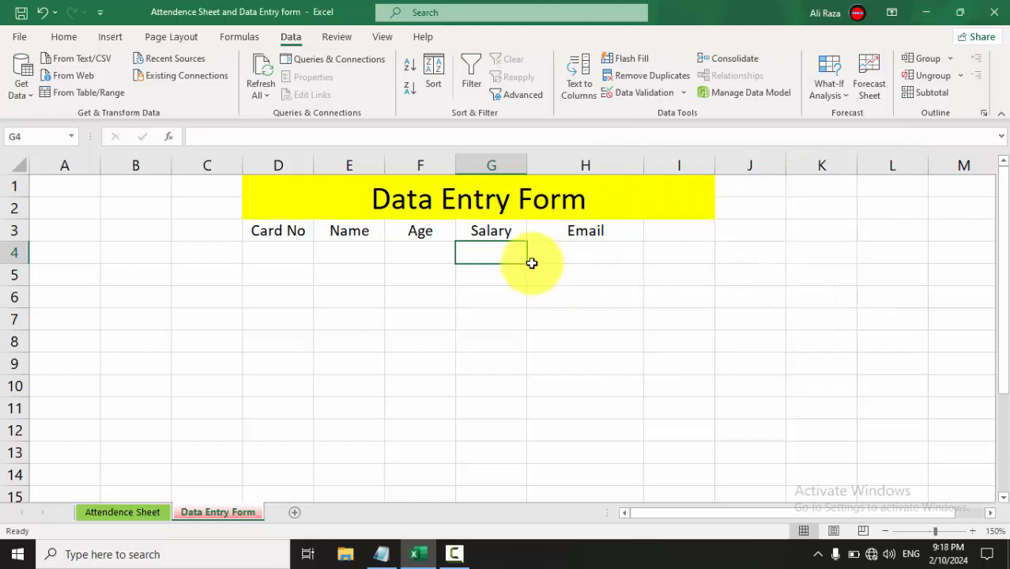
Test G4 with 10000, which is rejected, then 16000 and 40000, which are accepted.
{"action": "type", "text": "10000"}
{"action": "key", "text": "Return"}
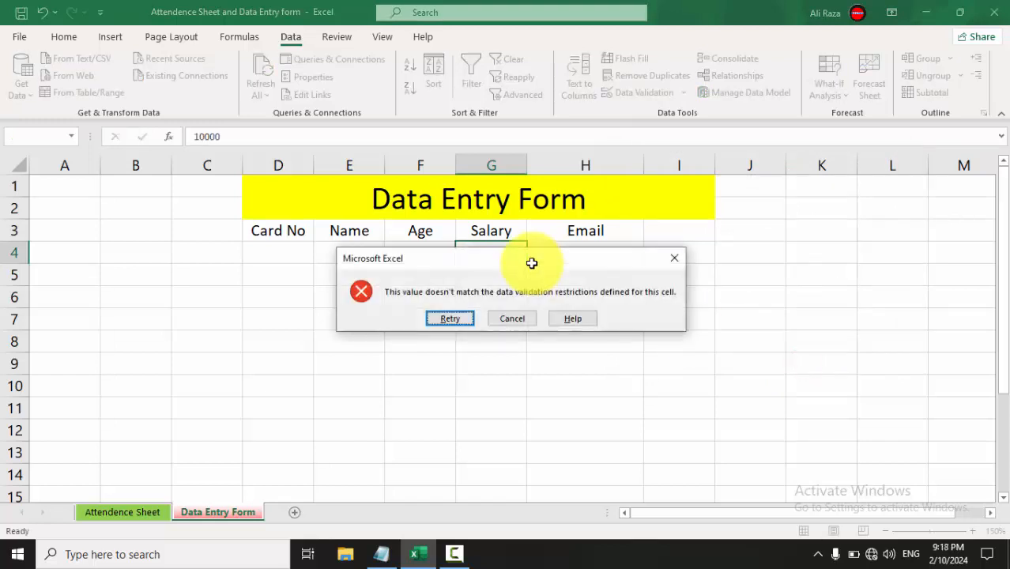
{"action": "key", "text": "Return"}
{"action": "type", "text": "160"}
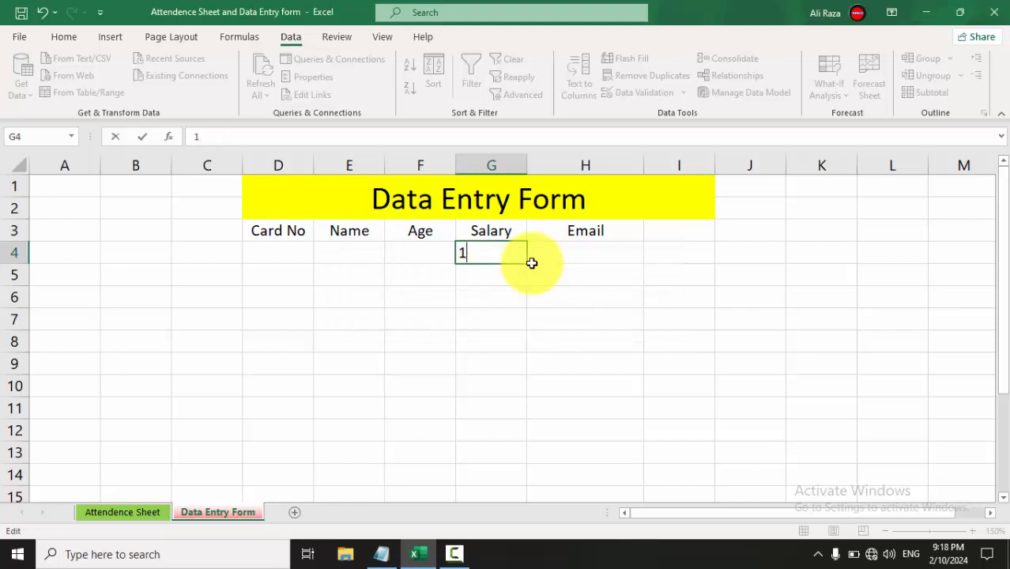
{"action": "key", "text": "Return"}
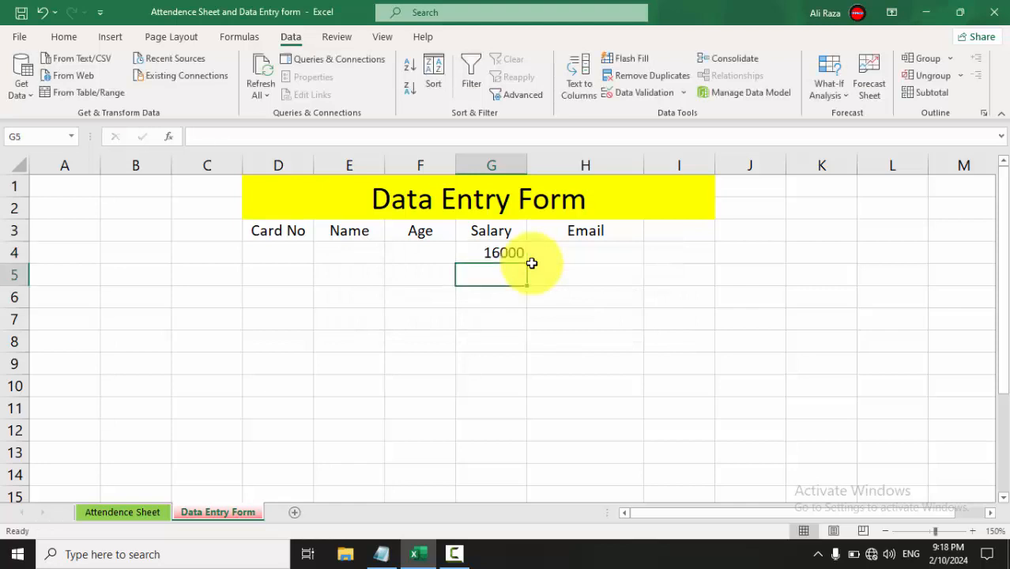
{"action": "key", "text": "Up"}
{"action": "type", "text": "400"}
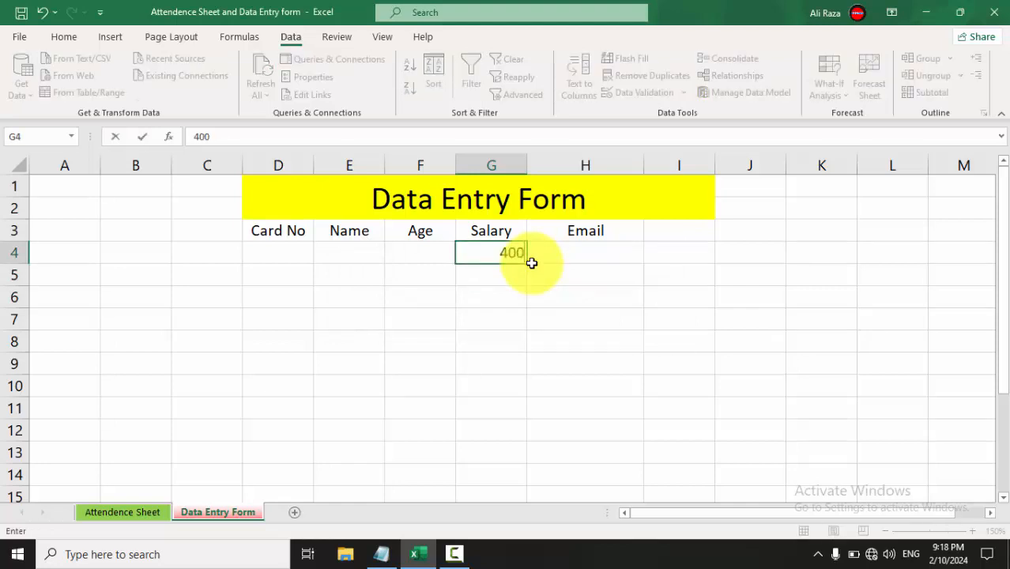
{"action": "key", "text": "Return"}
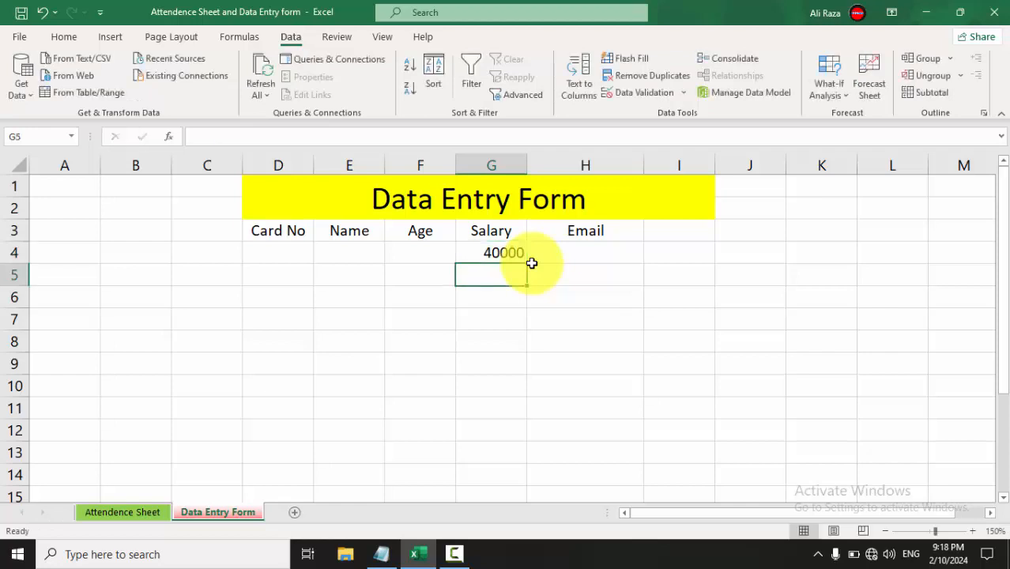
{"action": "key", "text": "Up"}
Confirm 45000 is rejected in G4, then cancel the entry so G4 stays empty.
{"action": "type", "text": "45"}
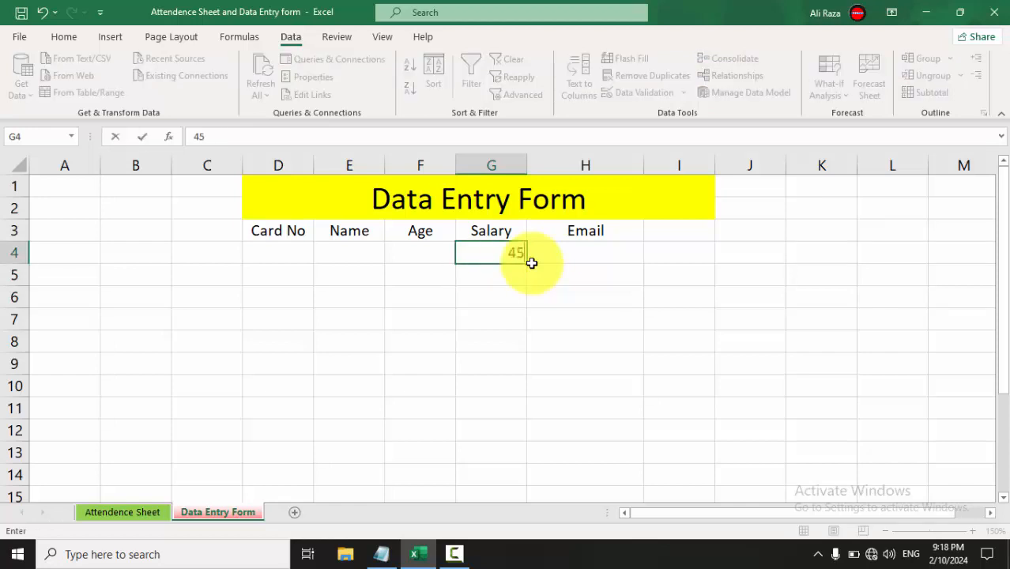
{"action": "key", "text": "Return"}
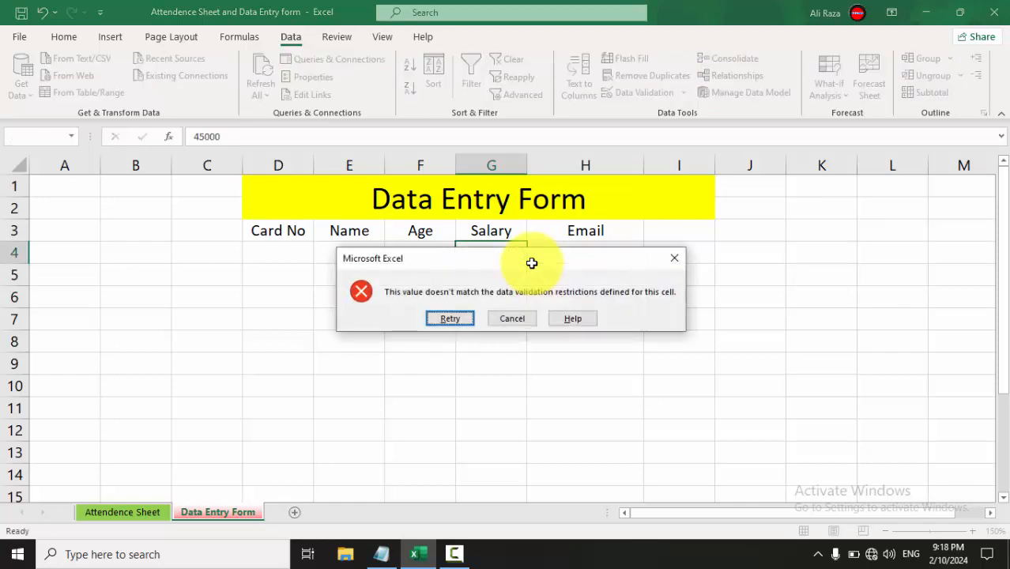
{"action": "key", "text": "Return"}
{"action": "key", "text": "Return"}
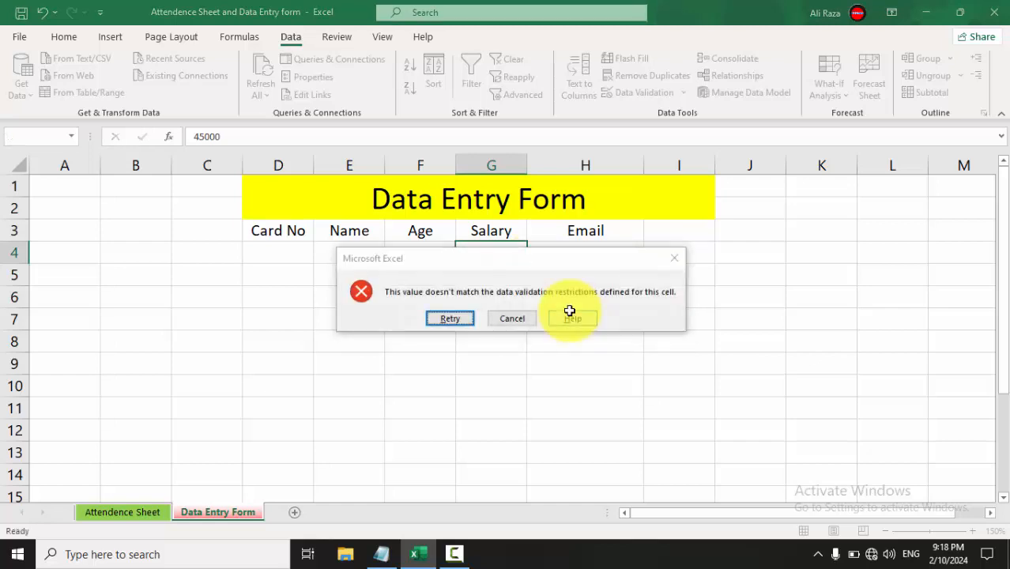
{"action": "key", "text": "Return"}
{"action": "key", "text": "BackSpace"}
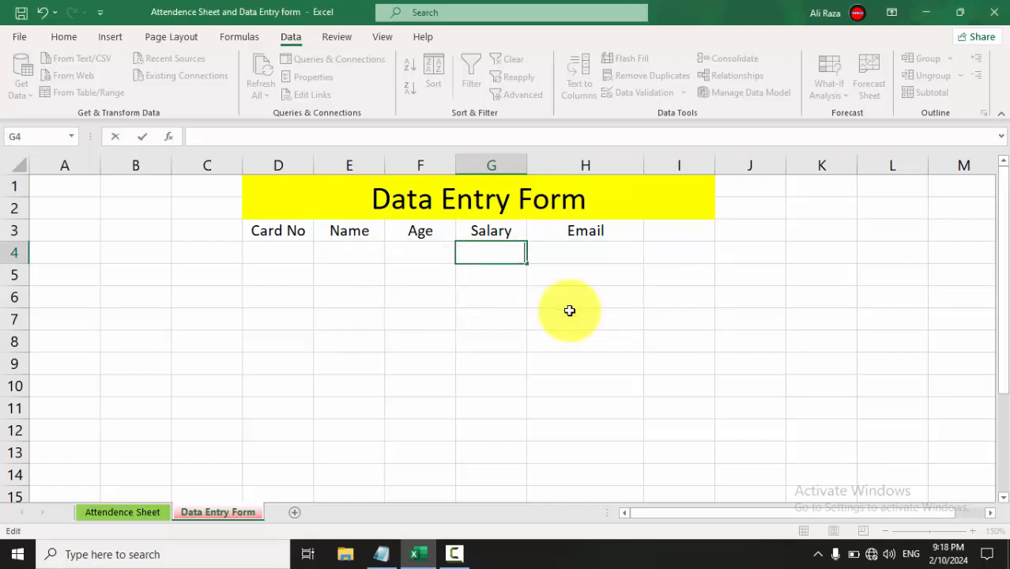
{"action": "key", "text": "Escape"}
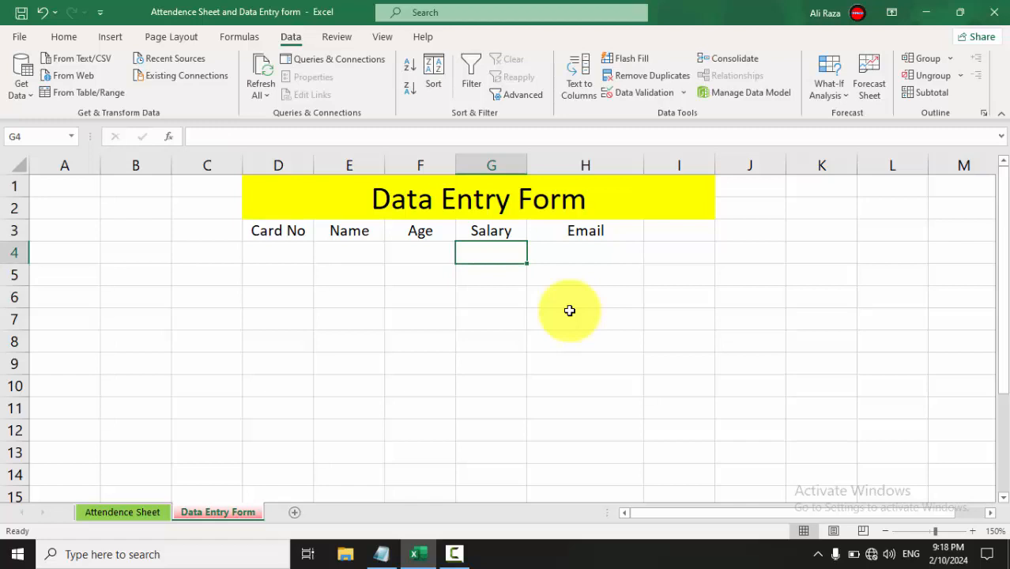
{"action": "left_click", "coordinate": [660, 95]}
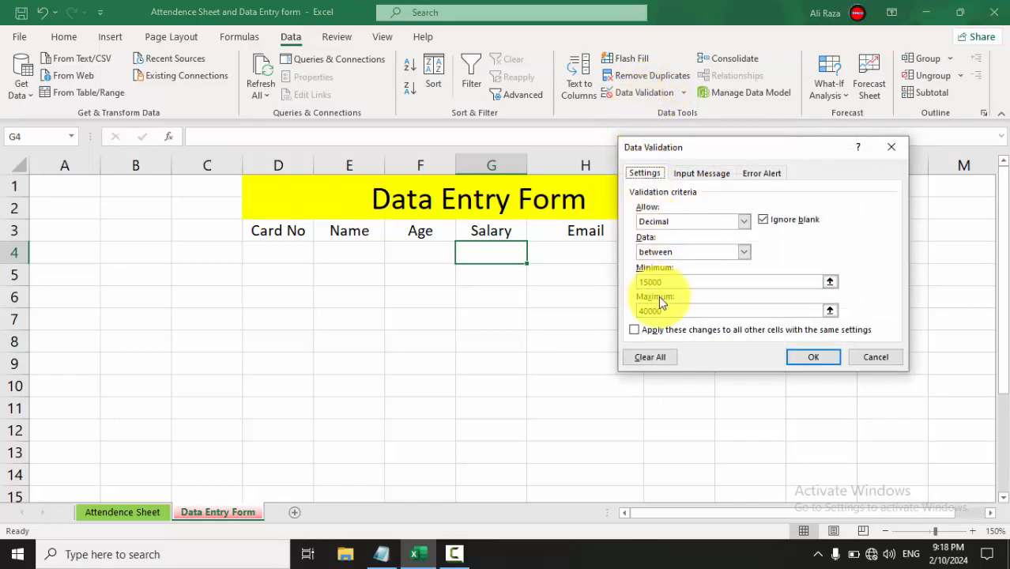
{"action": "left_click", "coordinate": [758, 174]}
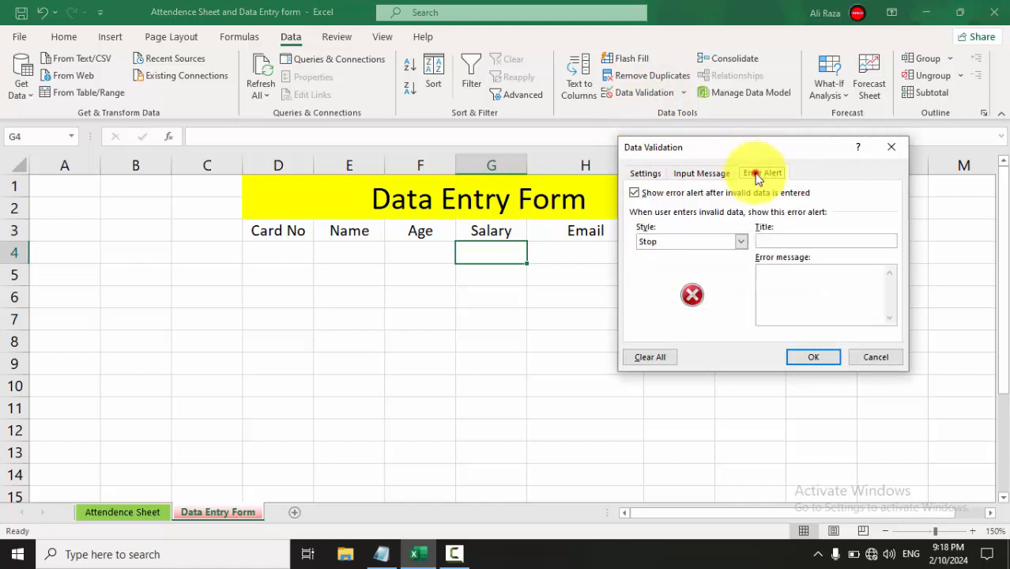
{"action": "left_click", "coordinate": [710, 171]}
{"action": "left_click", "coordinate": [664, 289]}
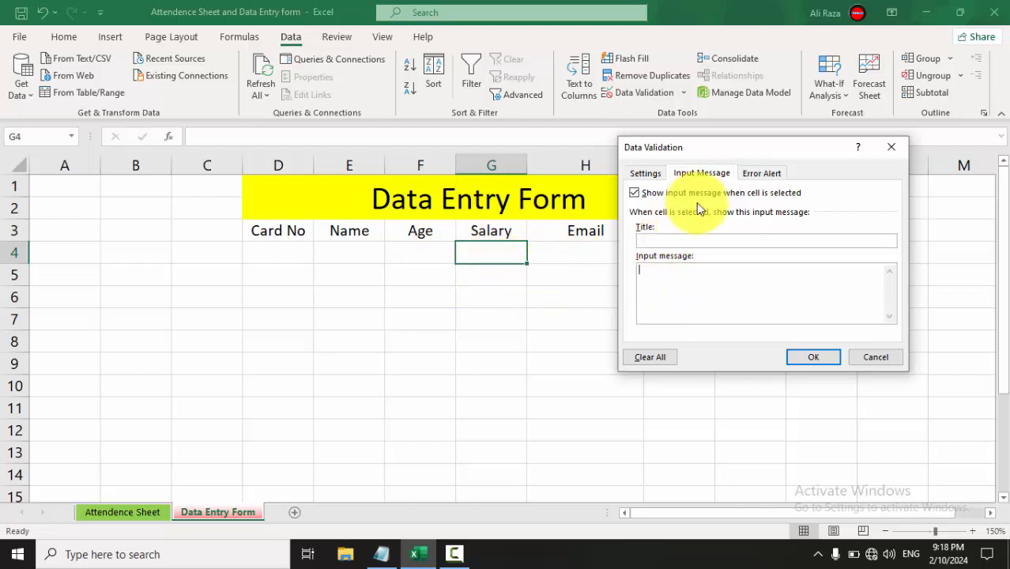
{"action": "left_click", "coordinate": [762, 173]}
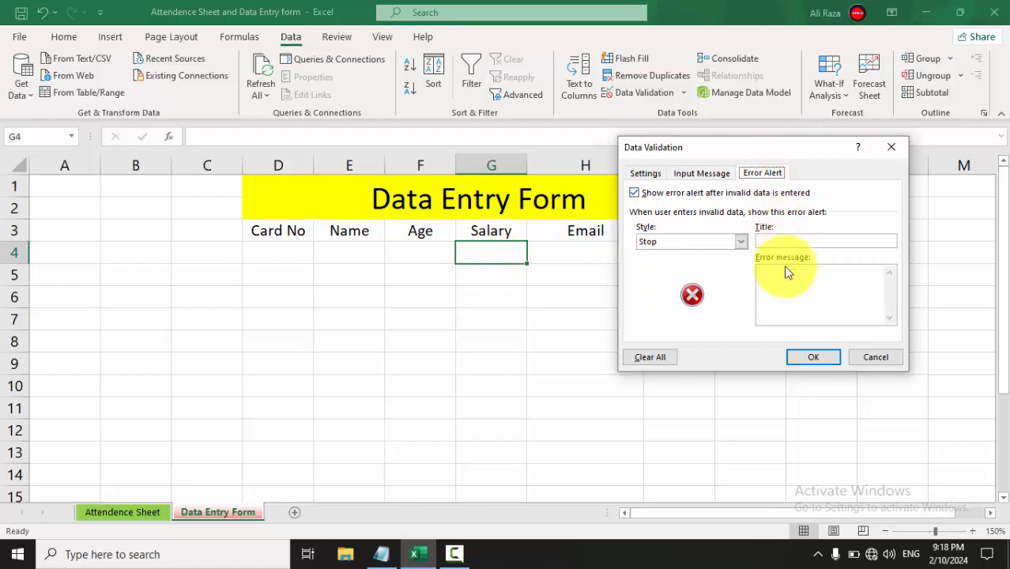
{"action": "left_click", "coordinate": [645, 173]}
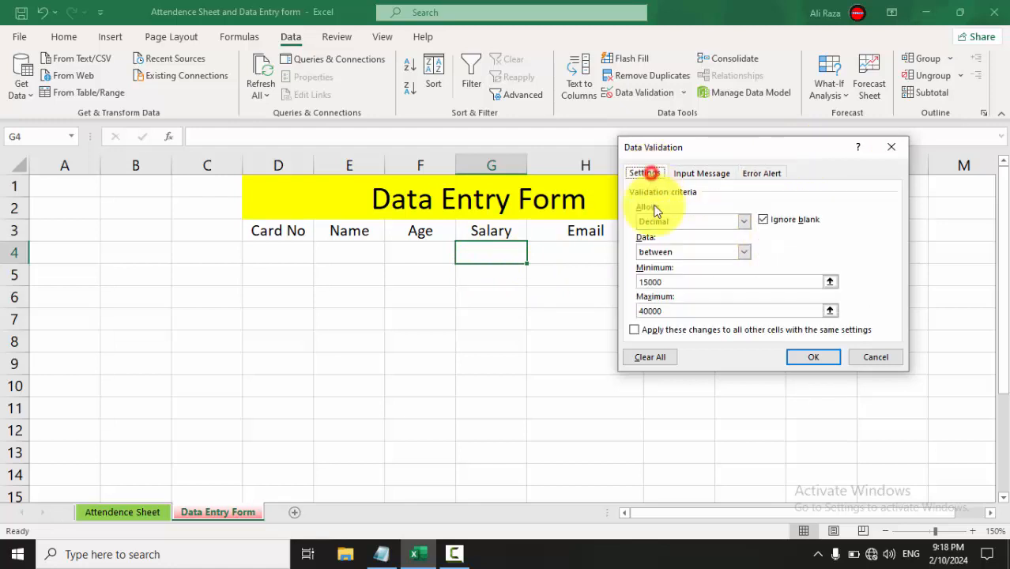
{"action": "left_click", "coordinate": [762, 173]}
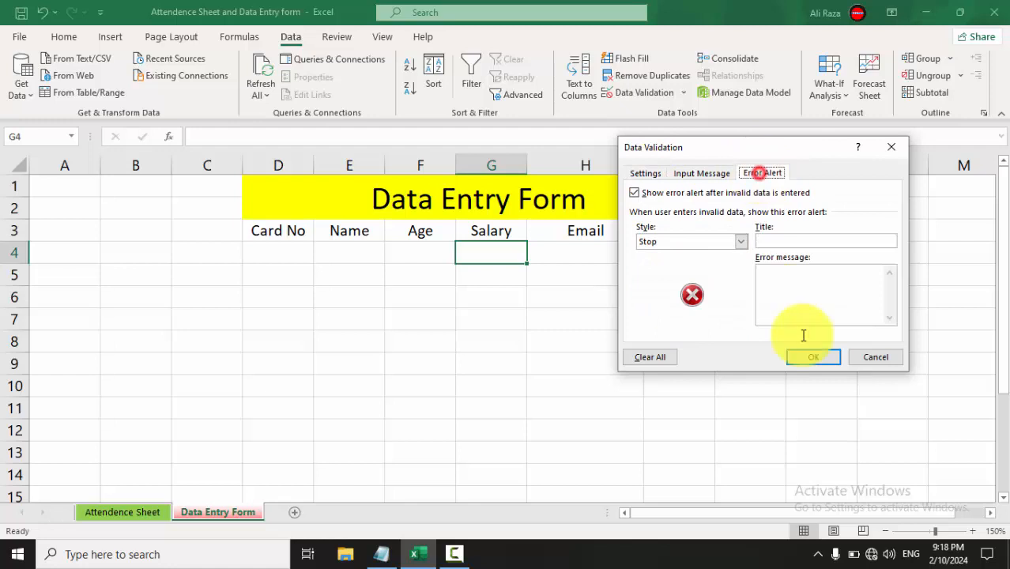
{"action": "left_click", "coordinate": [861, 358]}
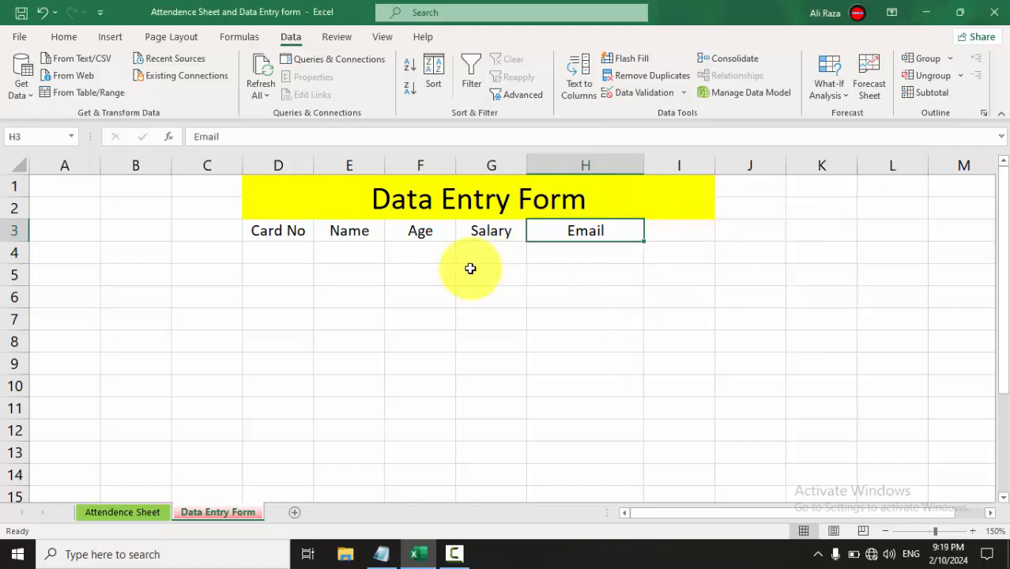
Add the Form… command from All Commands to the Quick Access Toolbar and confirm.
{"action": "left_click", "coordinate": [100, 18]}
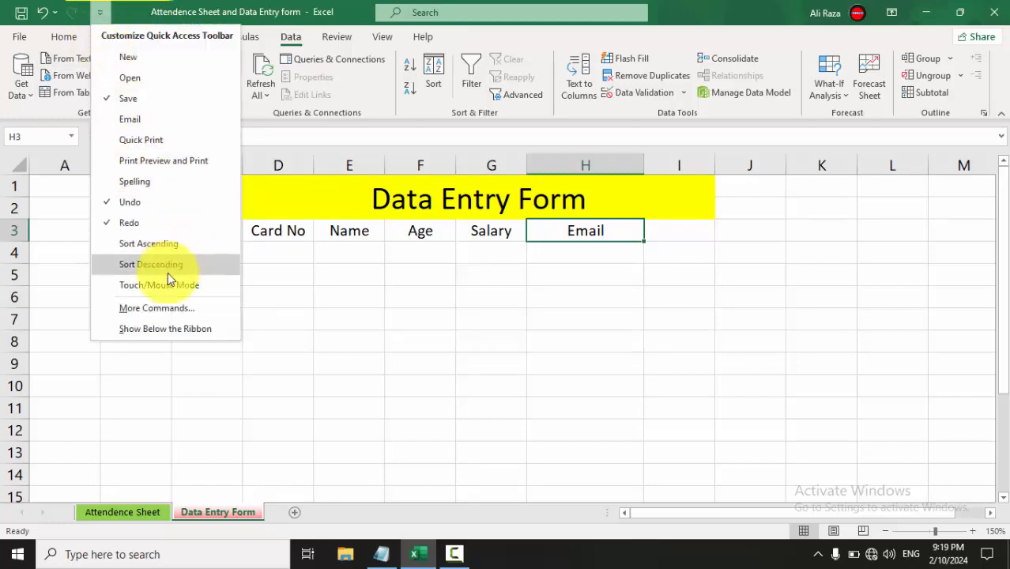
{"action": "left_click", "coordinate": [132, 306]}
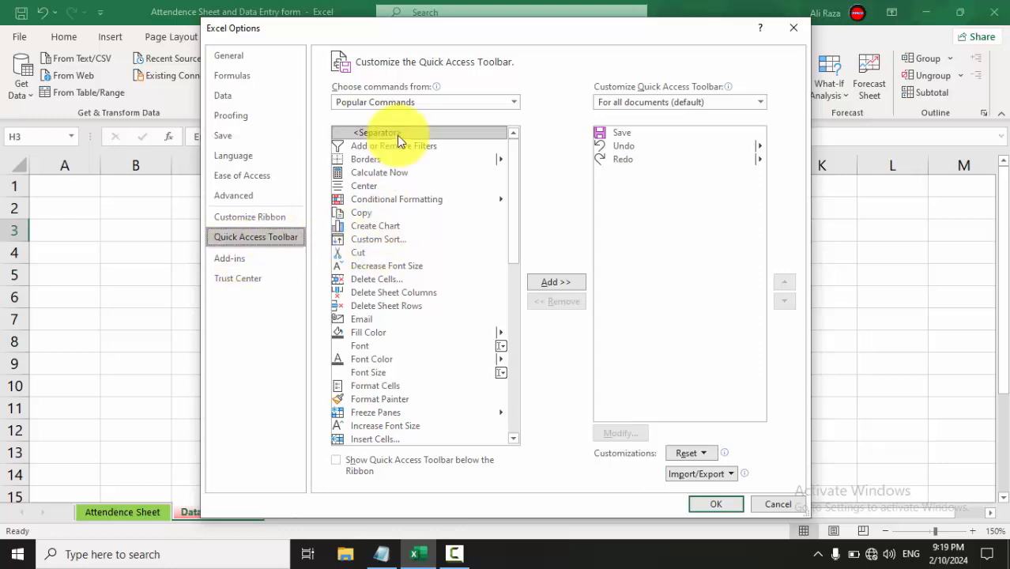
{"action": "left_click", "coordinate": [387, 102]}
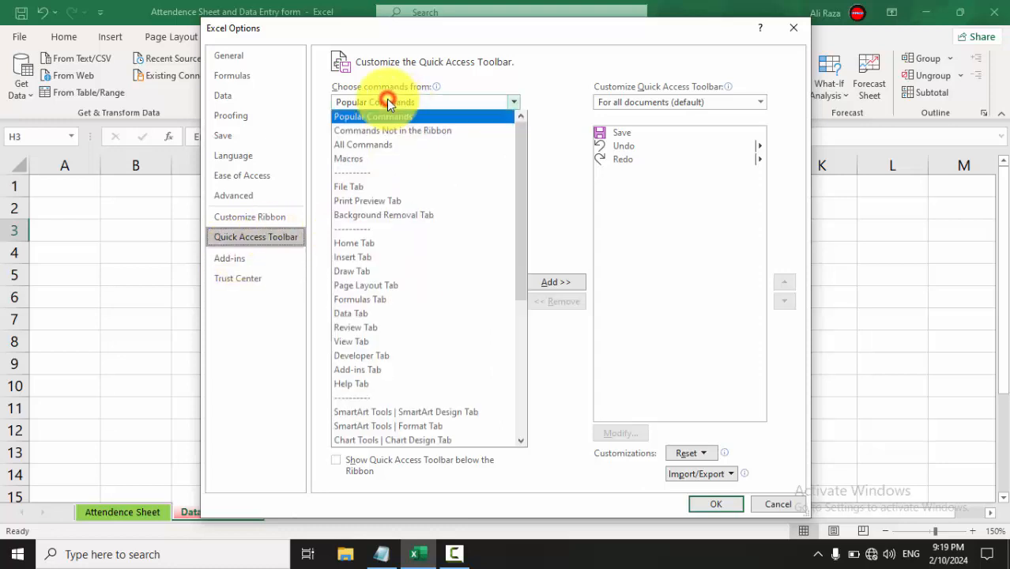
{"action": "left_click", "coordinate": [360, 147]}
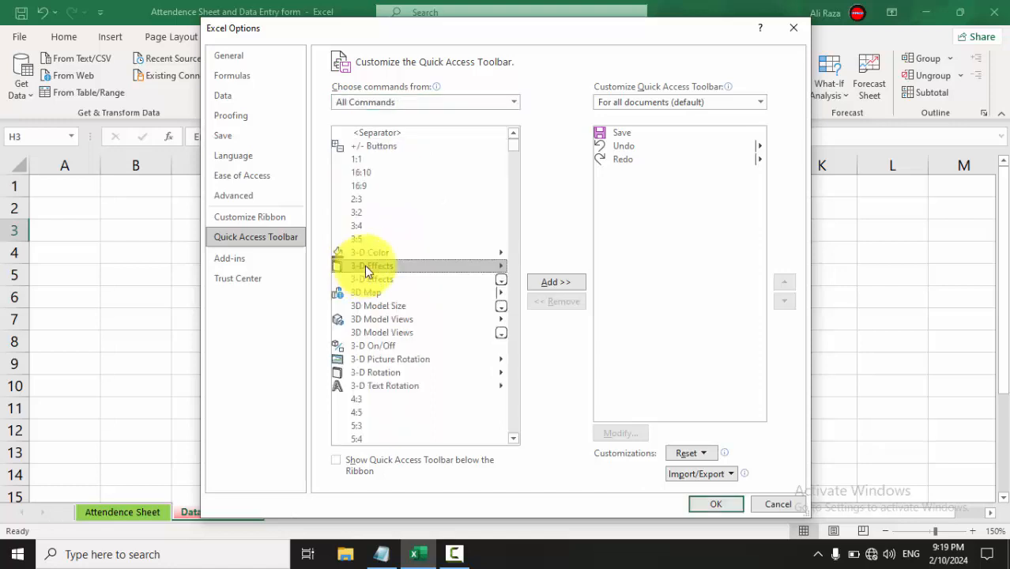
{"action": "key", "text": "f"}
{"action": "key", "text": "f"}
{"action": "key", "text": "f"}
{"action": "key", "text": "f"}
{"action": "key", "text": "f"}
{"action": "key", "text": "f"}
{"action": "key", "text": "f"}
{"action": "key", "text": "f"}
{"action": "key", "text": "f"}
{"action": "key", "text": "f"}
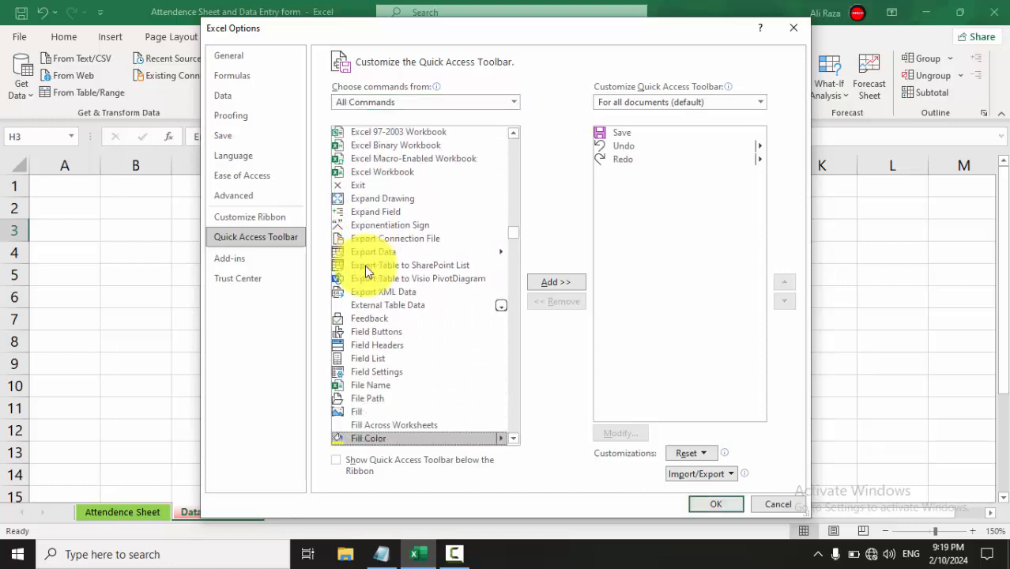
{"action": "key", "text": "f"}
{"action": "key", "text": "f"}
{"action": "key", "text": "f"}
{"action": "key", "text": "f"}
{"action": "key", "text": "f"}
{"action": "key", "text": "f"}
{"action": "key", "text": "f"}
{"action": "key", "text": "f"}
{"action": "key", "text": "f"}
{"action": "key", "text": "f"}
{"action": "key", "text": "f"}
{"action": "key", "text": "f"}
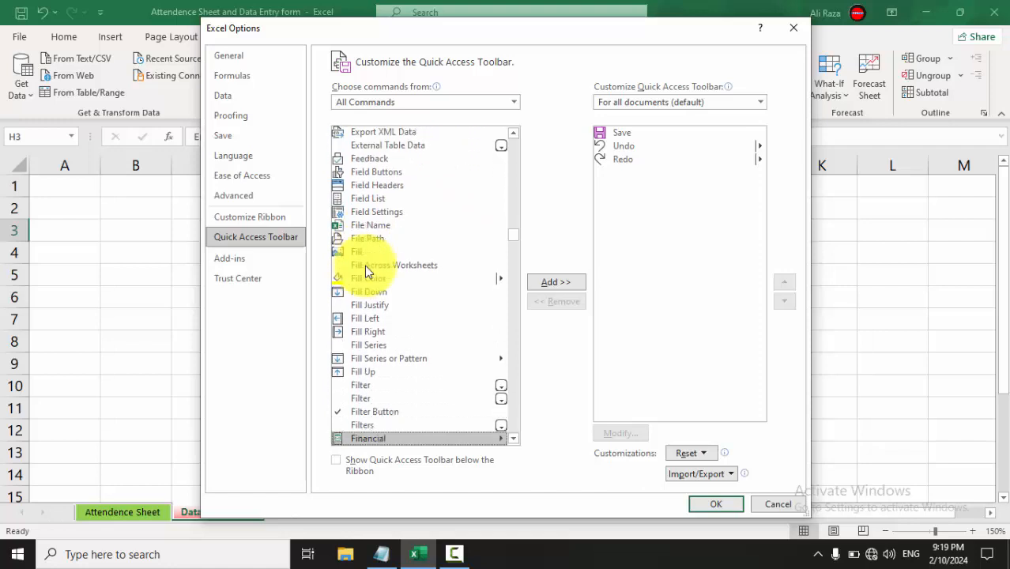
{"action": "key", "text": "f"}
{"action": "key", "text": "f"}
{"action": "key", "text": "f"}
{"action": "key", "text": "f"}
{"action": "key", "text": "f"}
{"action": "key", "text": "f"}
{"action": "key", "text": "f"}
{"action": "key", "text": "f"}
{"action": "key", "text": "f"}
{"action": "key", "text": "f"}
{"action": "key", "text": "f"}
{"action": "key", "text": "f"}
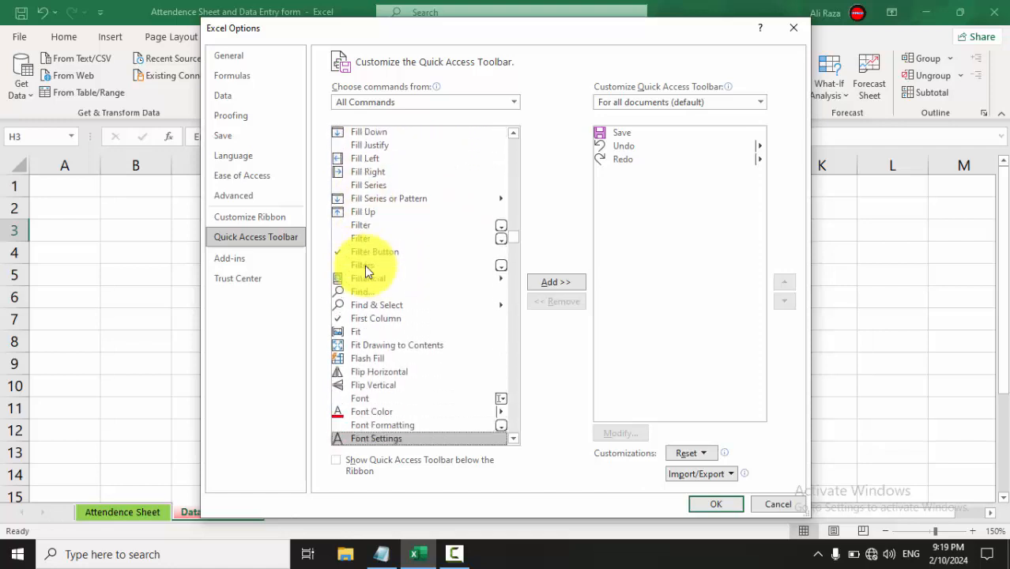
{"action": "key", "text": "f"}
{"action": "key", "text": "f"}
{"action": "key", "text": "f"}
{"action": "key", "text": "f"}
{"action": "key", "text": "f"}
{"action": "key", "text": "f"}
{"action": "key", "text": "f"}
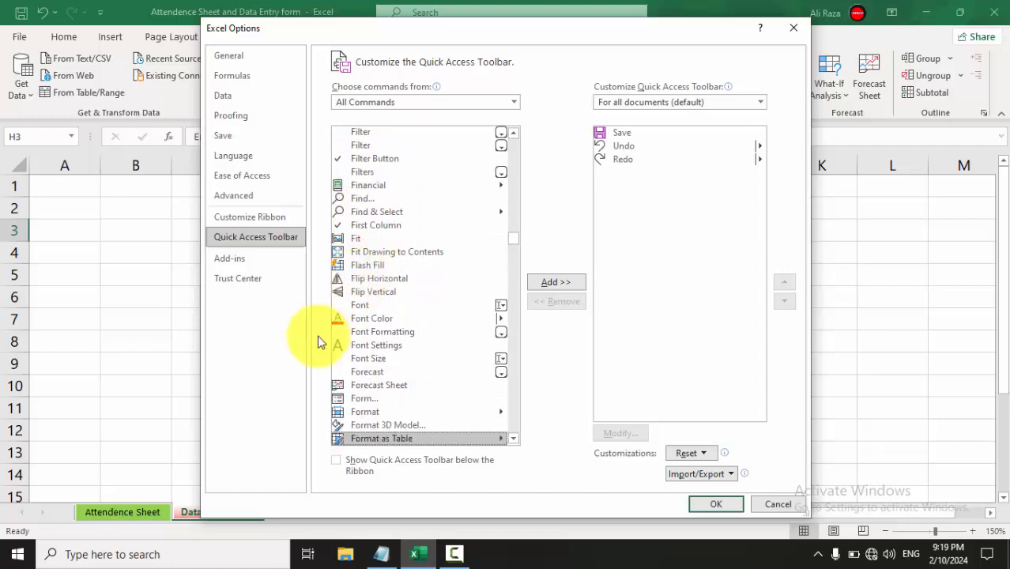
{"action": "left_click", "coordinate": [360, 399]}
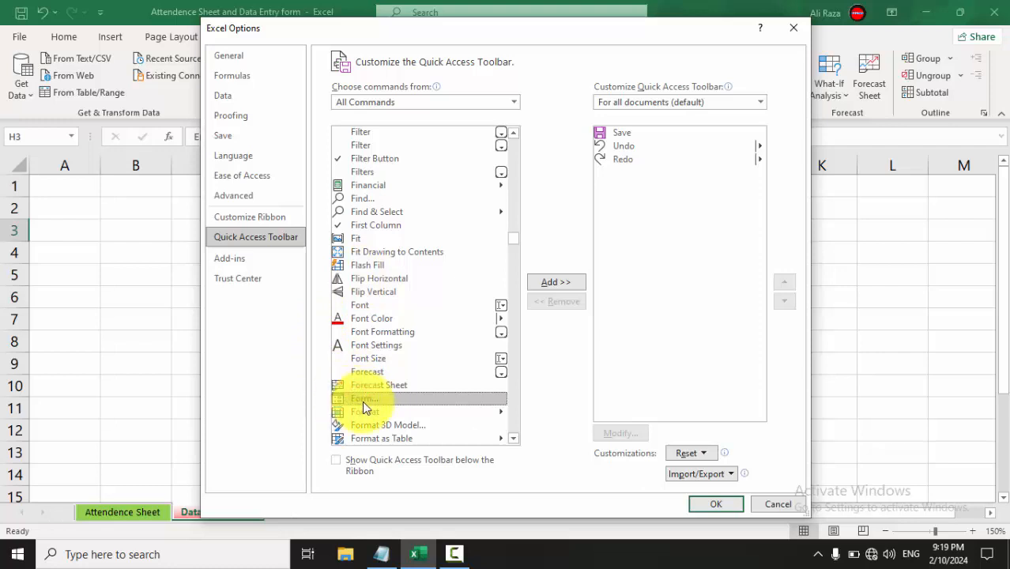
{"action": "left_click", "coordinate": [563, 282]}
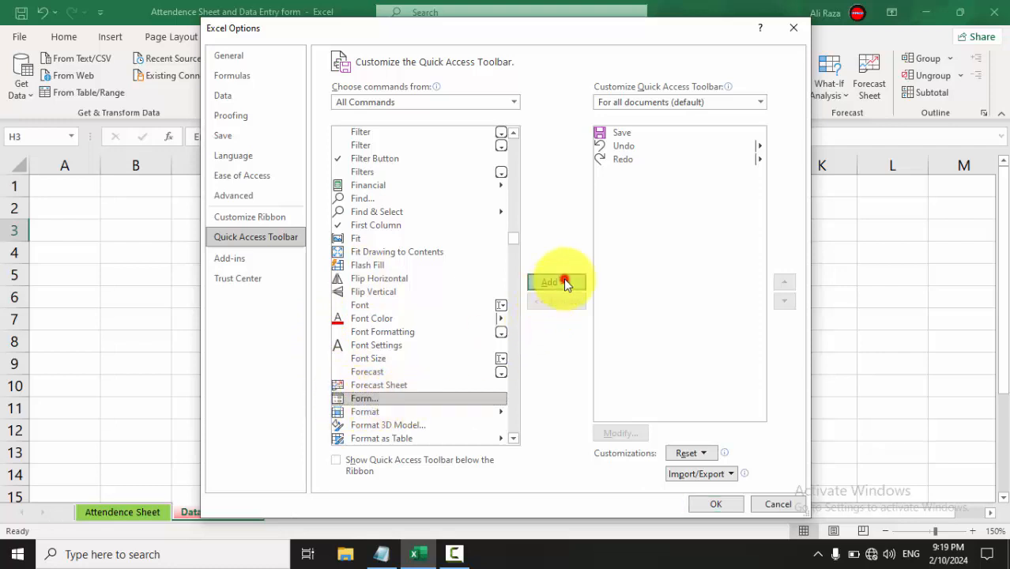
{"action": "left_click", "coordinate": [719, 504]}
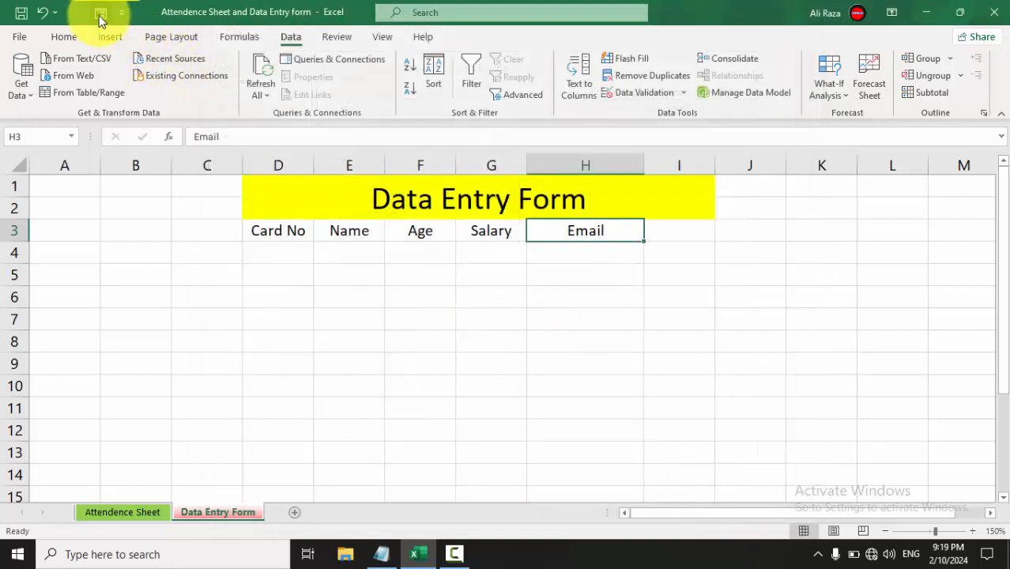
{"action": "left_click_drag", "start_coordinate": [288, 230], "coordinate": [577, 233]}
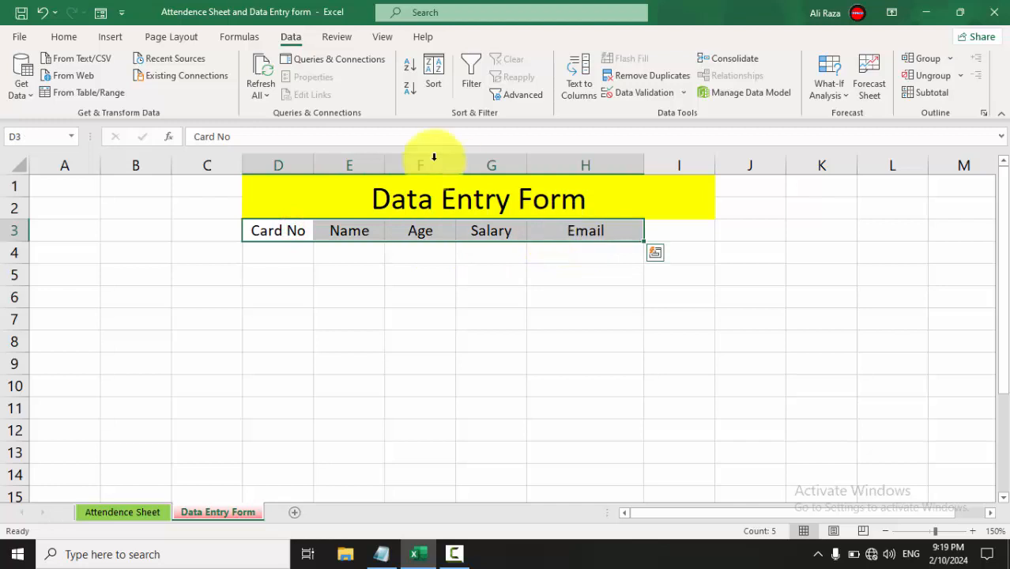
{"action": "left_click", "coordinate": [100, 14]}
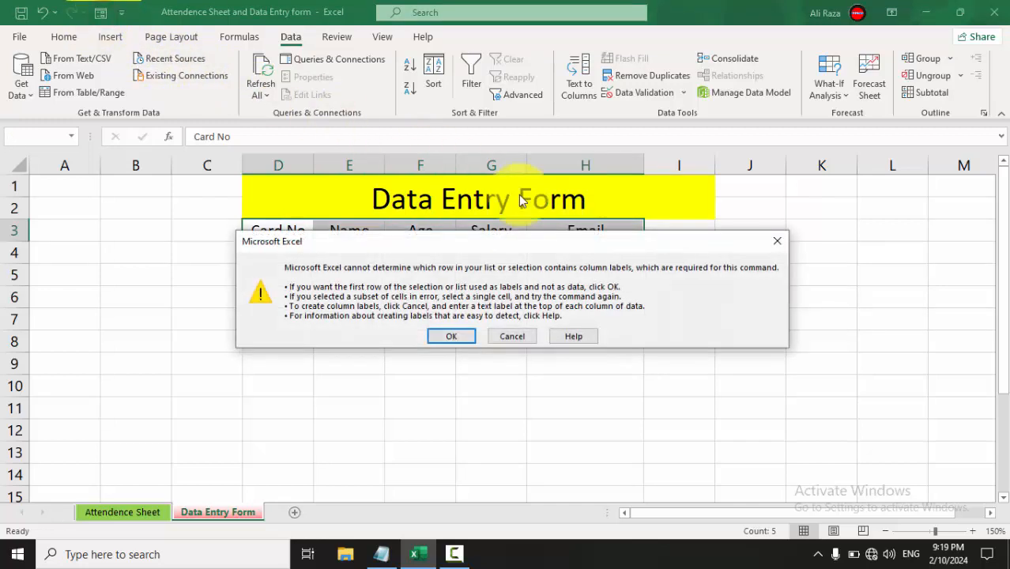
{"action": "left_click", "coordinate": [456, 338]}
{"action": "left_click_drag", "start_coordinate": [745, 154], "coordinate": [738, 187]}
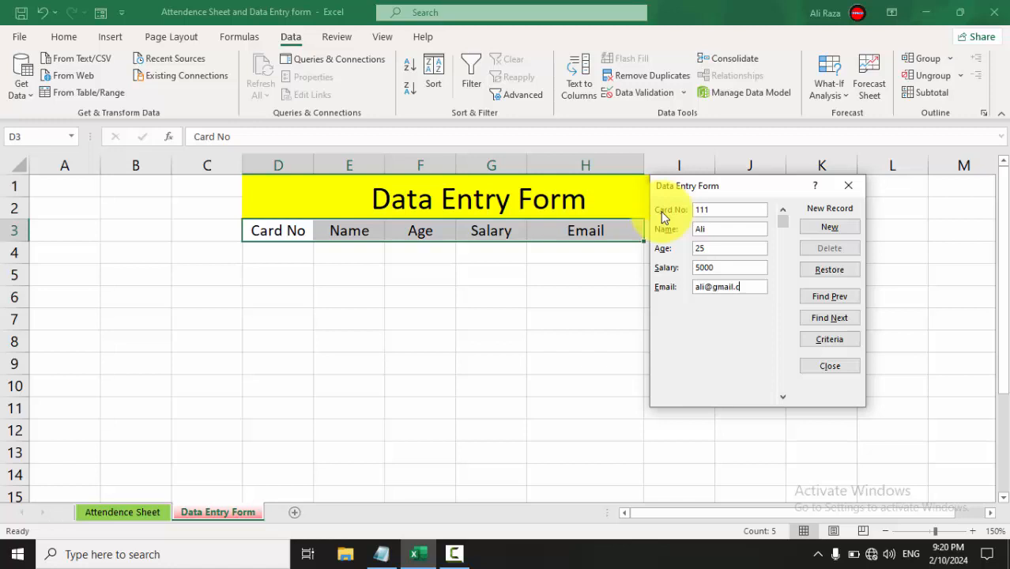
{"action": "key", "text": "Return"}
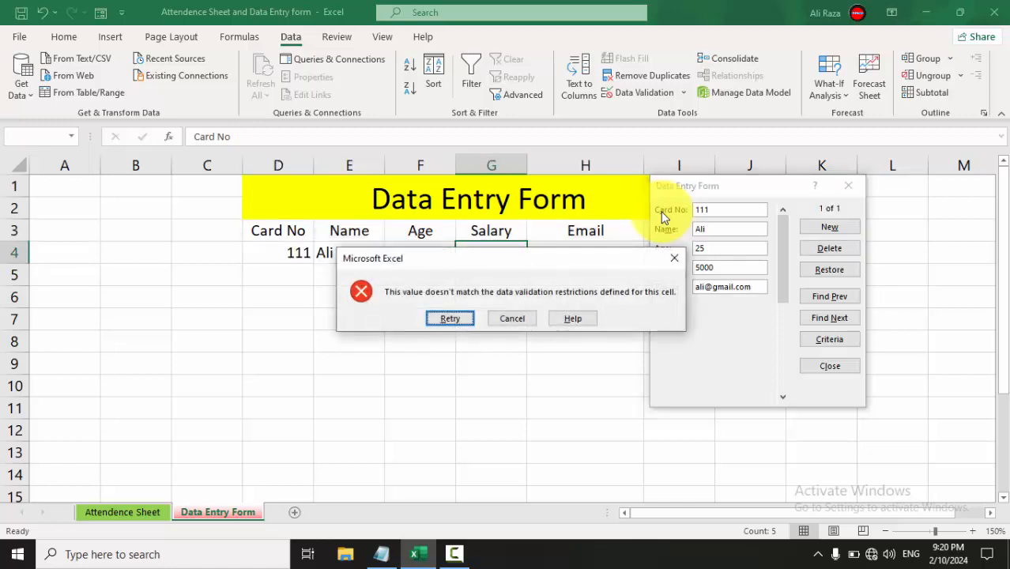
{"action": "key", "text": "Tab"}
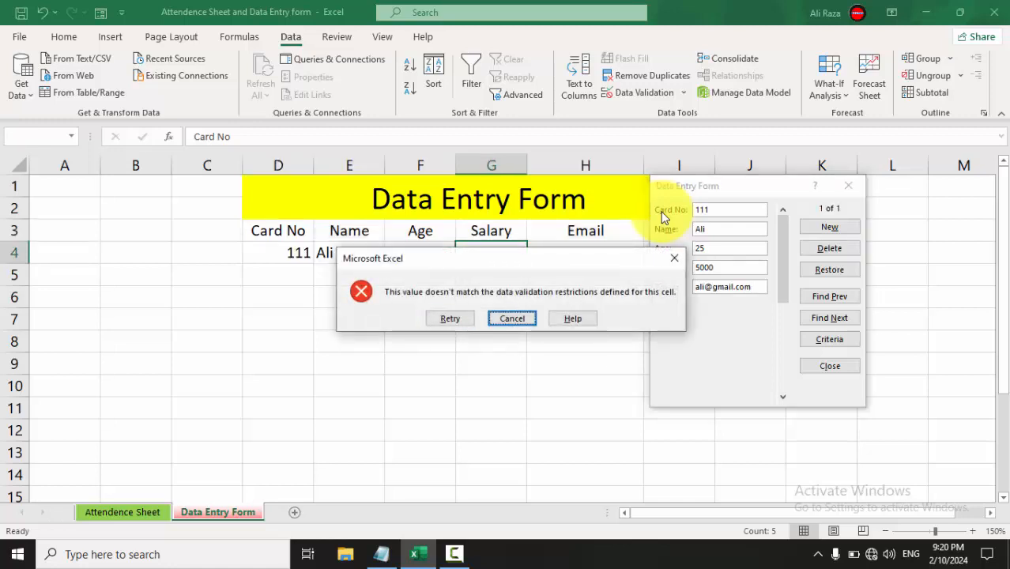
{"action": "key", "text": "Return"}
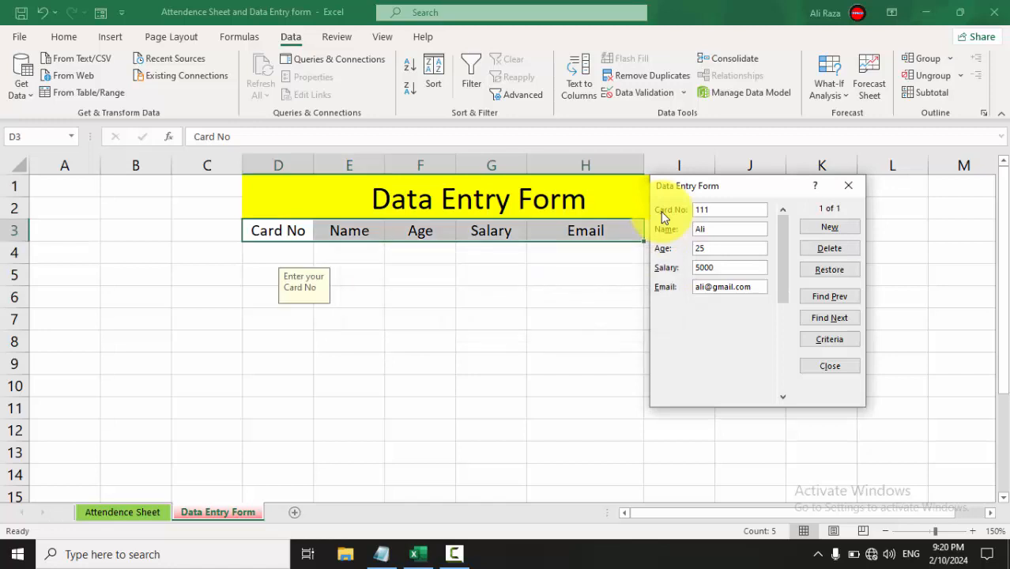
{"action": "left_click", "coordinate": [843, 192]}
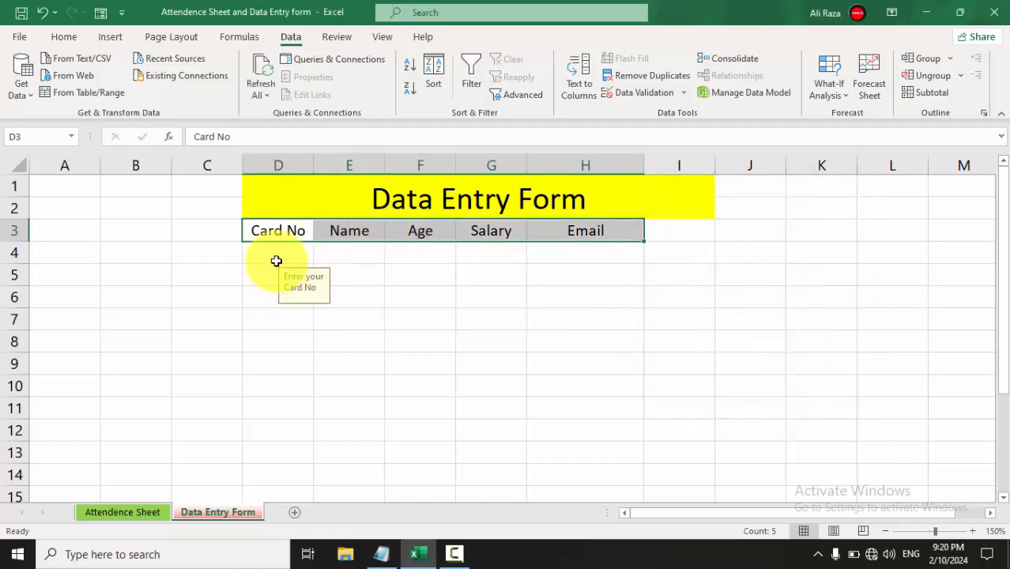
Erase the mixed validation on D4:H4 and set it to allow Any value.
{"action": "left_click_drag", "start_coordinate": [277, 255], "coordinate": [604, 259]}
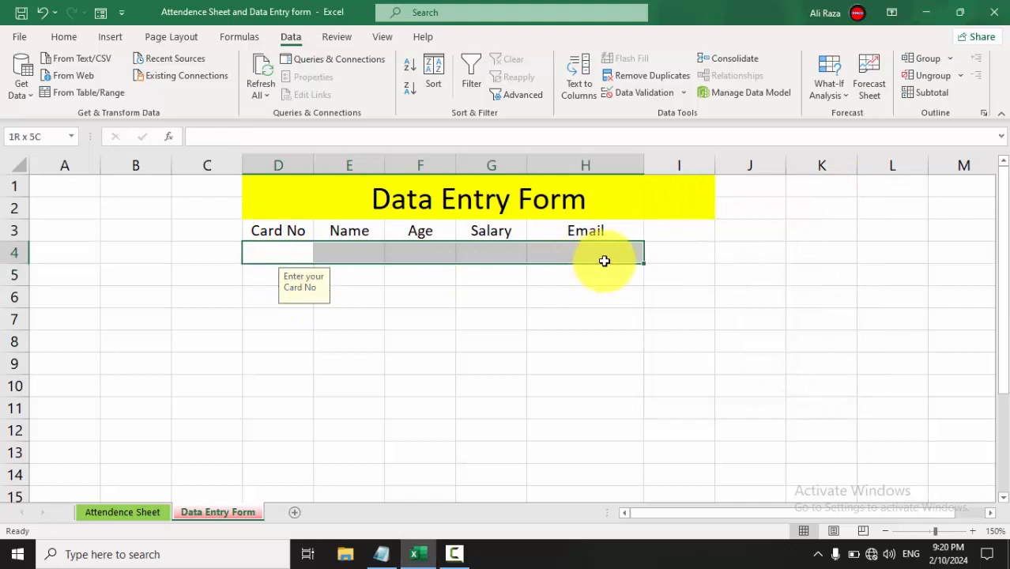
{"action": "left_click", "coordinate": [631, 91]}
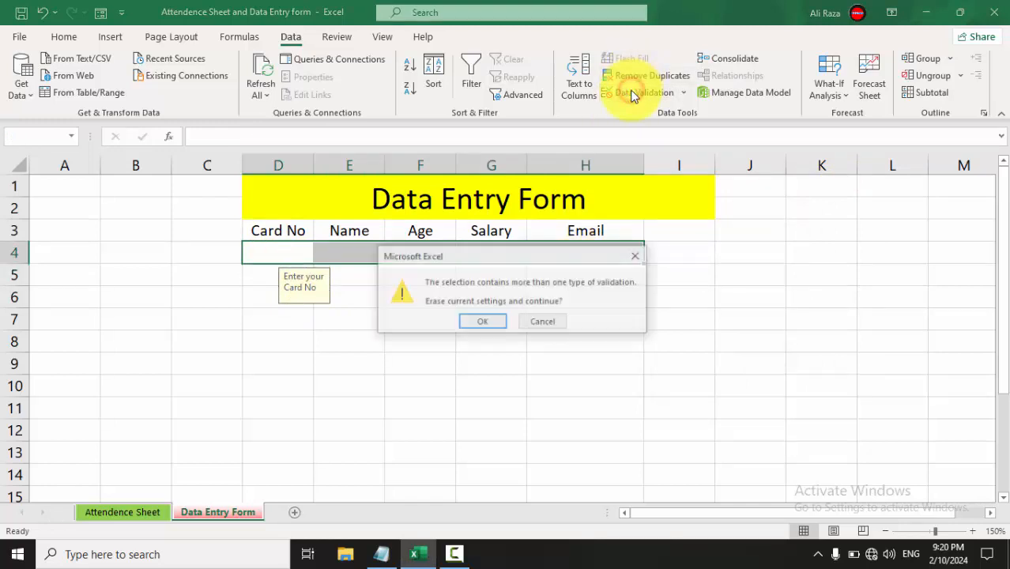
{"action": "left_click", "coordinate": [488, 323]}
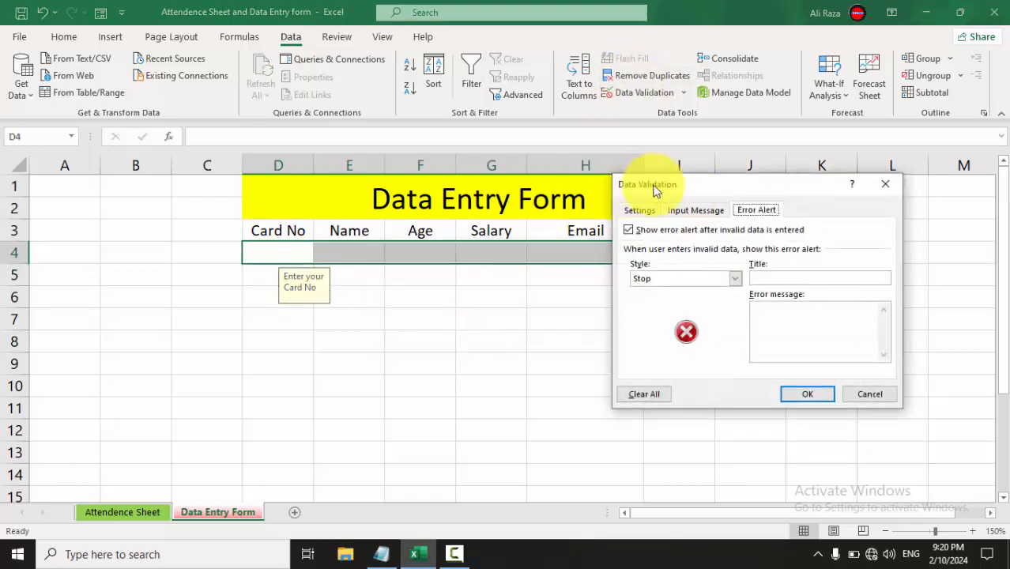
{"action": "left_click", "coordinate": [646, 208]}
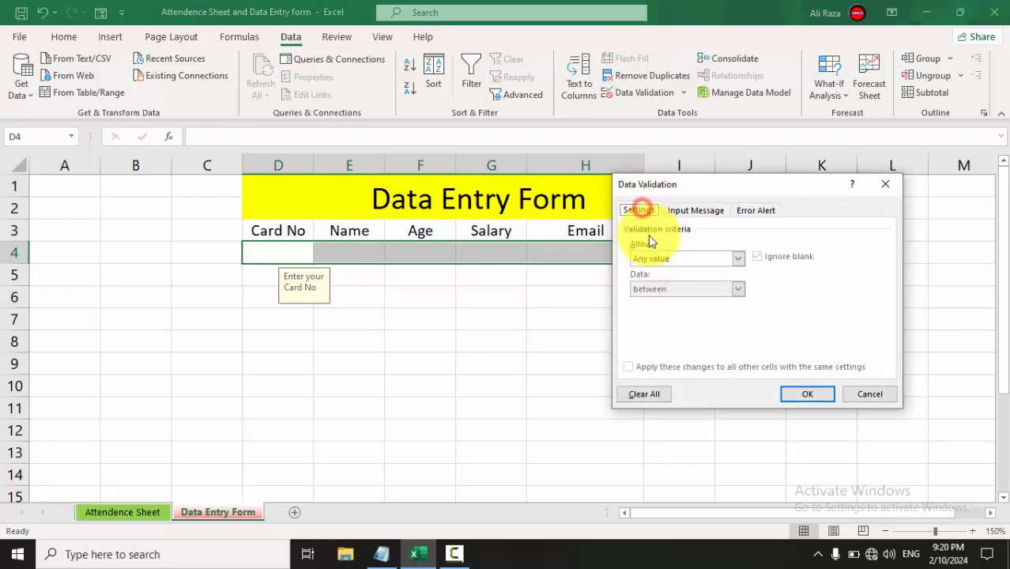
{"action": "left_click", "coordinate": [651, 260]}
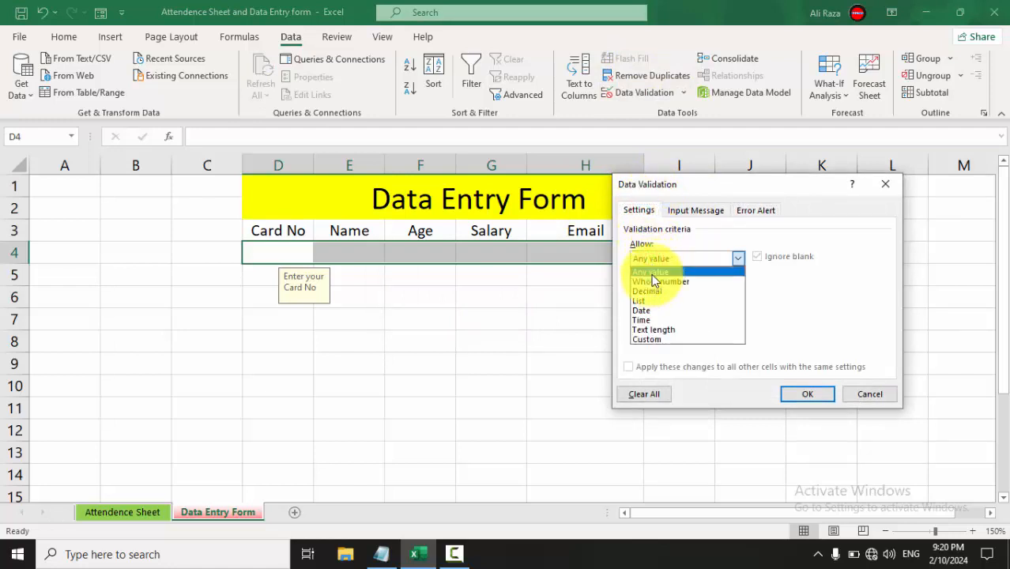
{"action": "left_click", "coordinate": [651, 272]}
{"action": "left_click", "coordinate": [800, 393]}
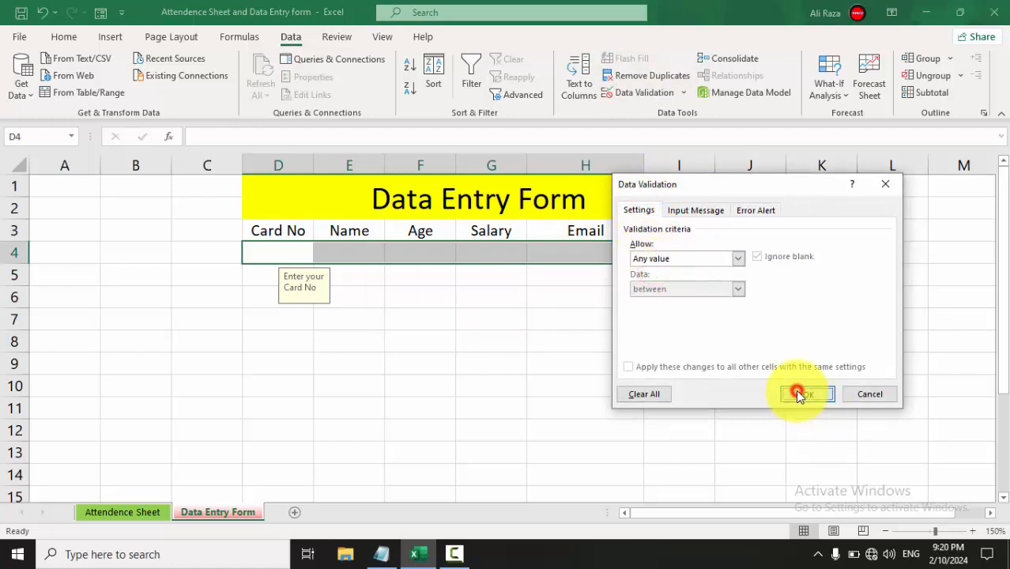
Verify cells D4, E4, G4 and H4 show no prompts, then select headers Card No to Email.
{"action": "left_click", "coordinate": [521, 275]}
{"action": "left_click", "coordinate": [345, 233]}
{"action": "left_click", "coordinate": [339, 249]}
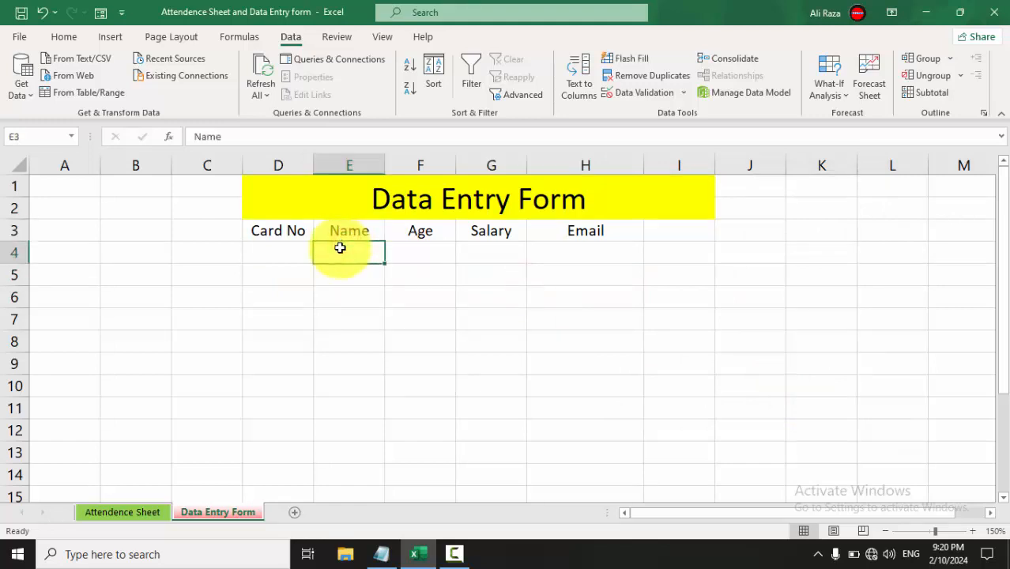
{"action": "left_click", "coordinate": [305, 244]}
{"action": "left_click", "coordinate": [460, 253]}
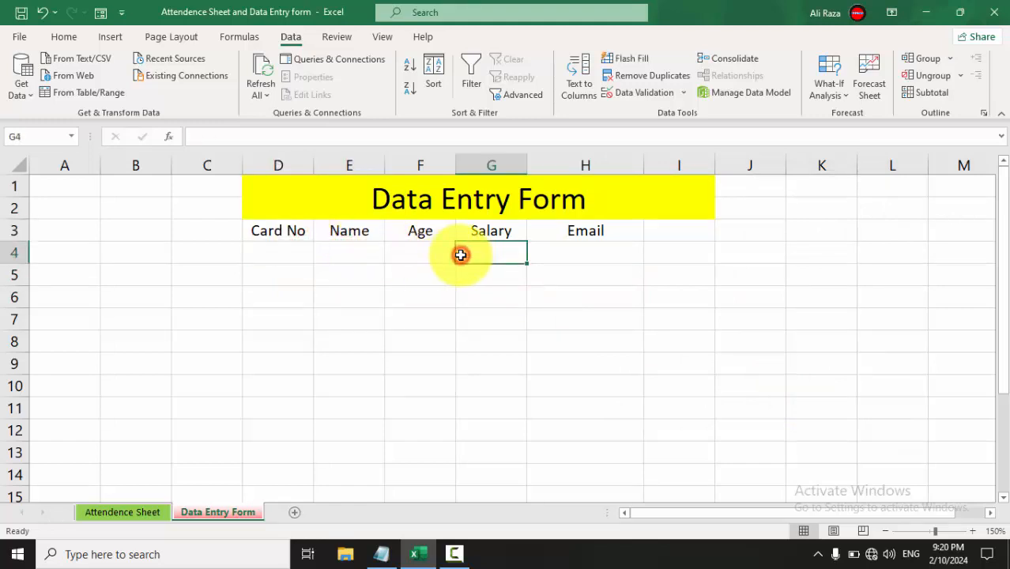
{"action": "left_click", "coordinate": [604, 258]}
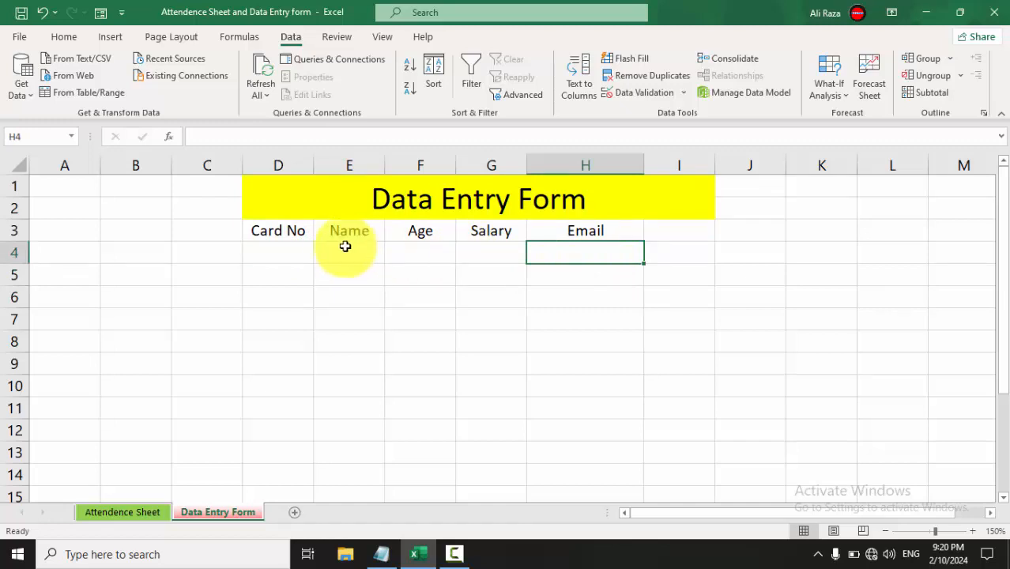
{"action": "left_click", "coordinate": [290, 256]}
{"action": "left_click_drag", "start_coordinate": [264, 226], "coordinate": [582, 222]}
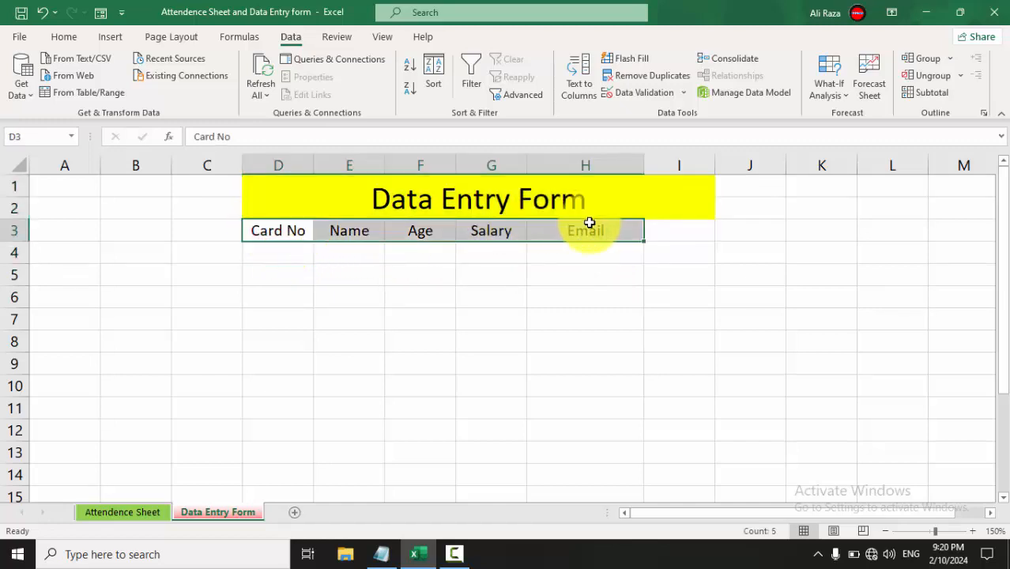
Open the Form for the headers and add a first record with age 25, salary 500 and an email.
{"action": "left_click", "coordinate": [94, 13]}
{"action": "left_click", "coordinate": [447, 336]}
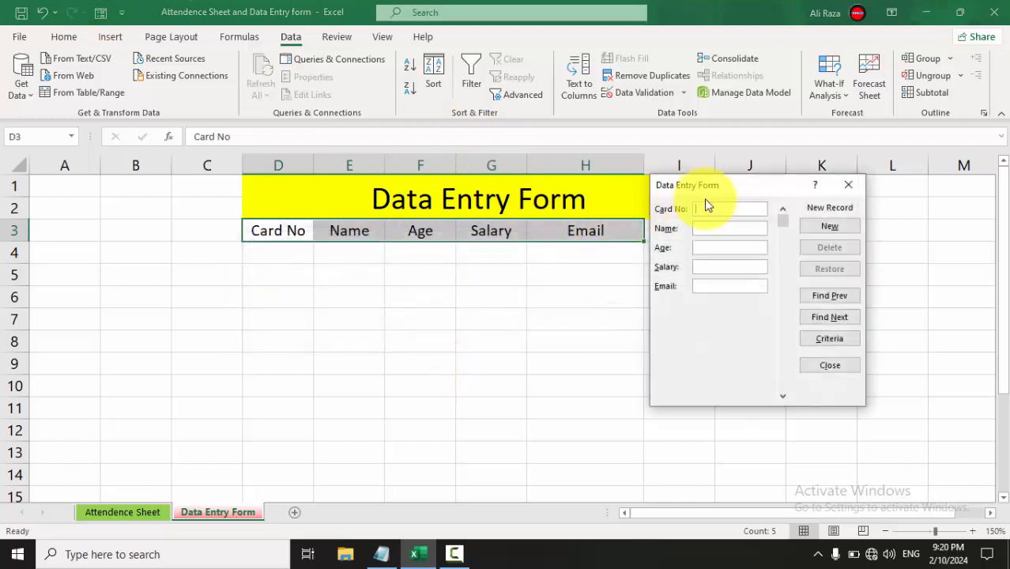
{"action": "type", "text": "11Ali"}
{"action": "key", "text": "Tab"}
{"action": "type", "text": "25"}
{"action": "key", "text": "Tab"}
{"action": "type", "text": "500"}
{"action": "key", "text": "Tab"}
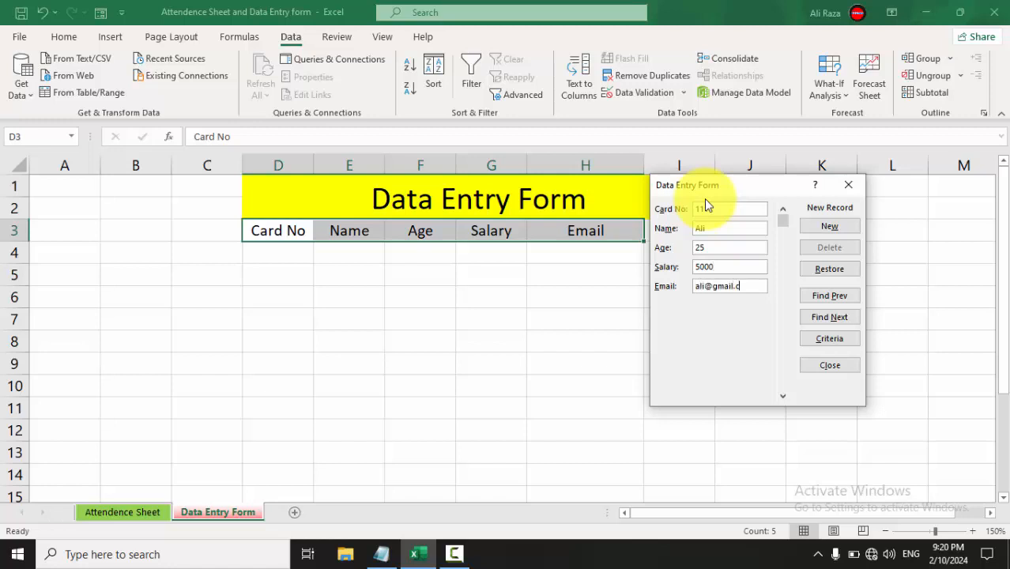
{"action": "key", "text": "Return"}
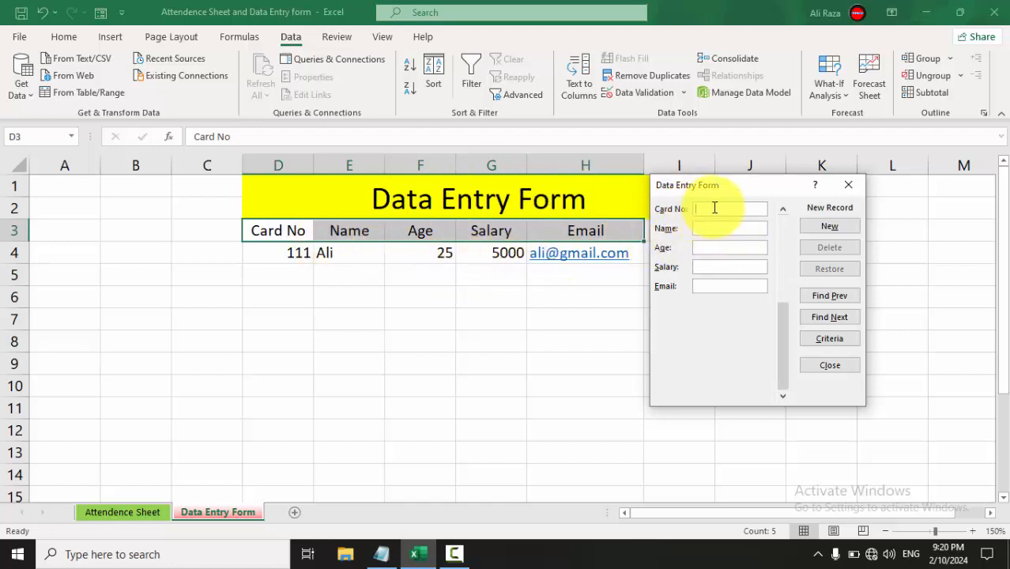
Add a second record with card number, name, age 30, salary 10000 and an email.
{"action": "type", "text": "222"}
{"action": "key", "text": "Tab"}
{"action": "type", "text": "Shan"}
{"action": "key", "text": "Tab"}
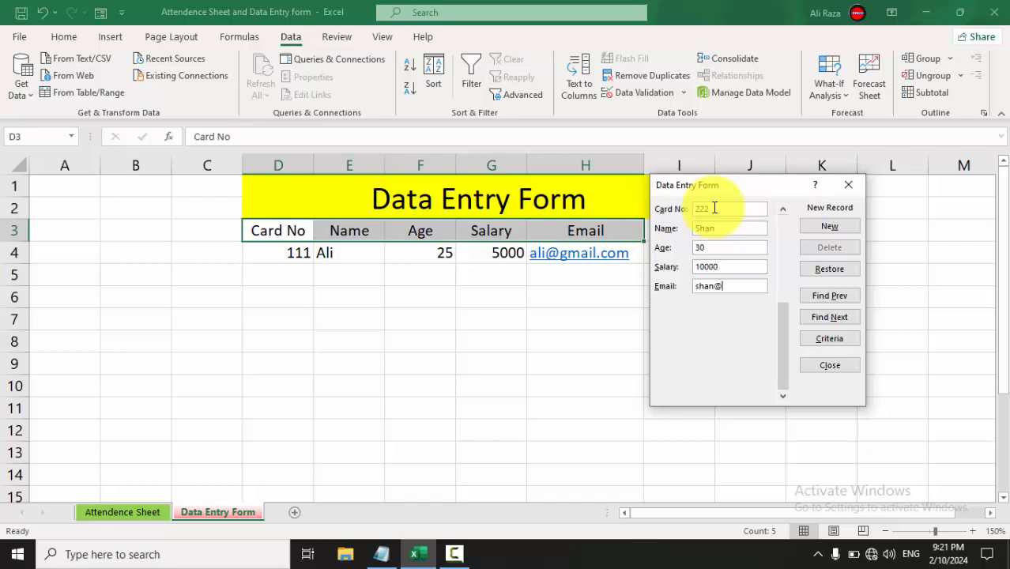
{"action": "key", "text": "Return"}
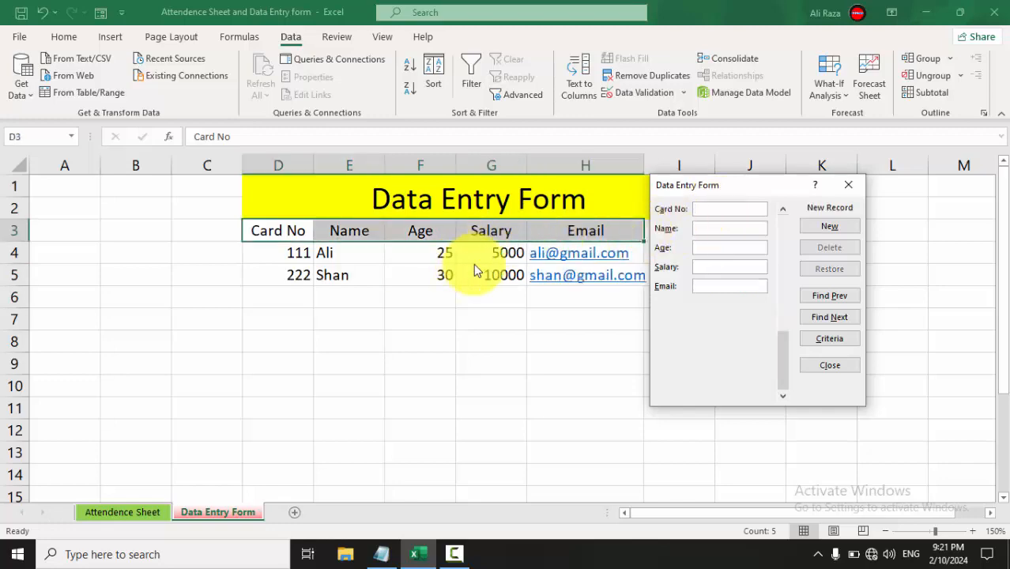